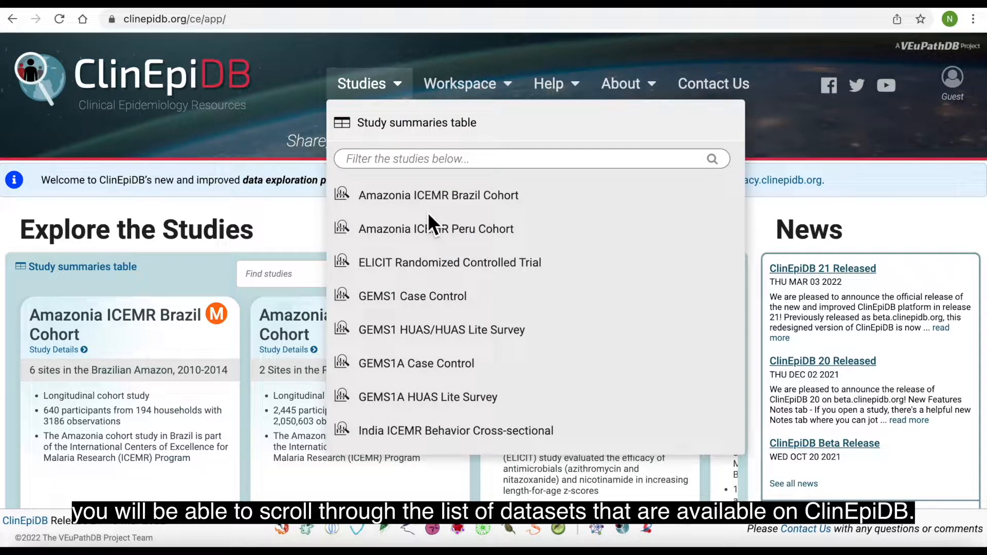
Step: Look through the list of available studies
scroll(429, 215, down, 2)
scroll(428, 212, down, 2)
scroll(428, 212, down, 3)
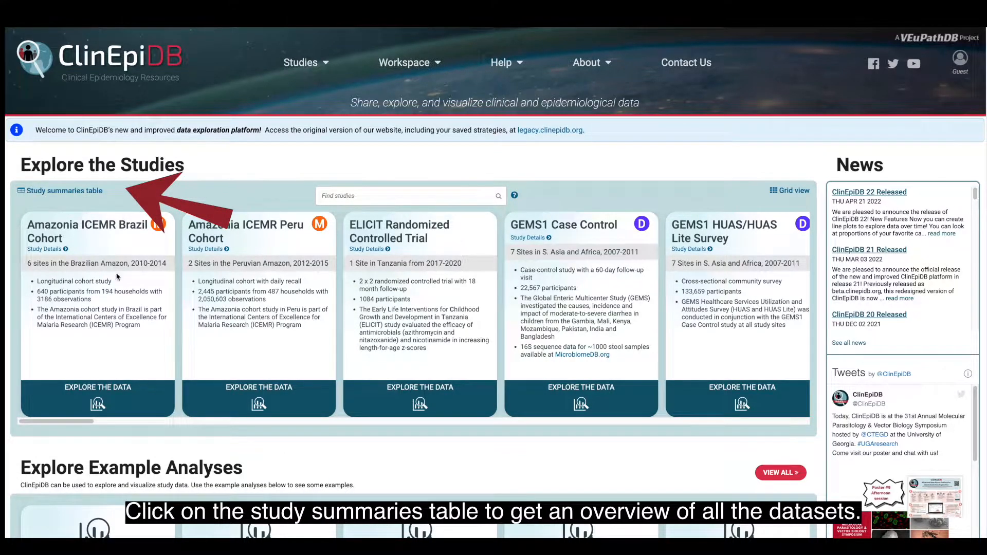
Step: Open the study summaries table and review the studies listed in it
click(58, 193)
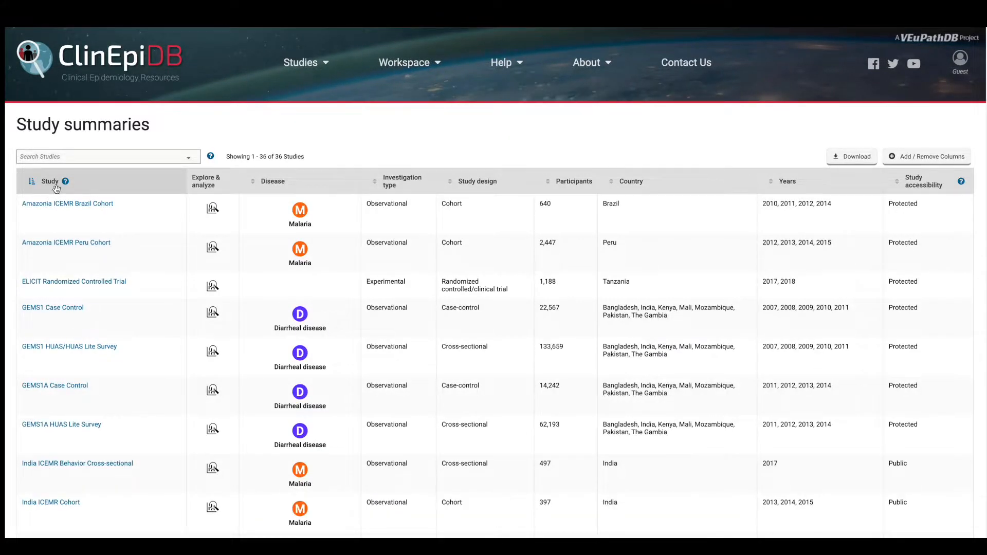
scroll(57, 189, down, 10)
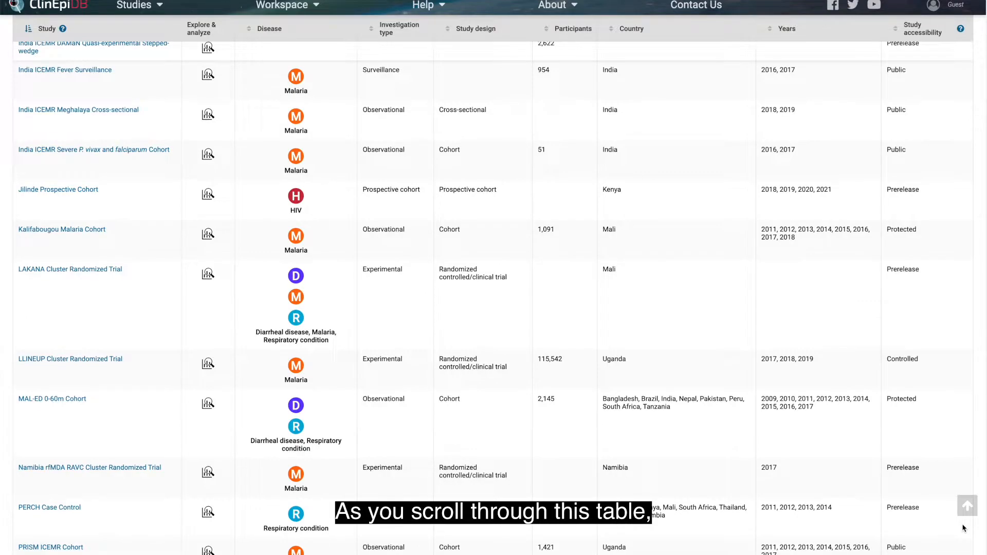
scroll(964, 529, down, 1)
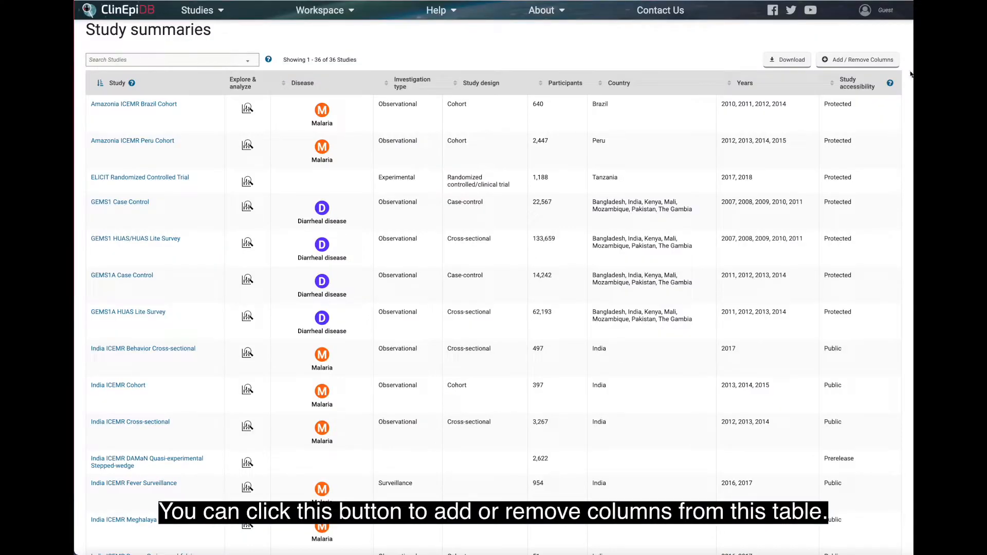
Step: Add the "Additional data" and "WHO indicator subdomain" columns to the study summaries table
click(877, 60)
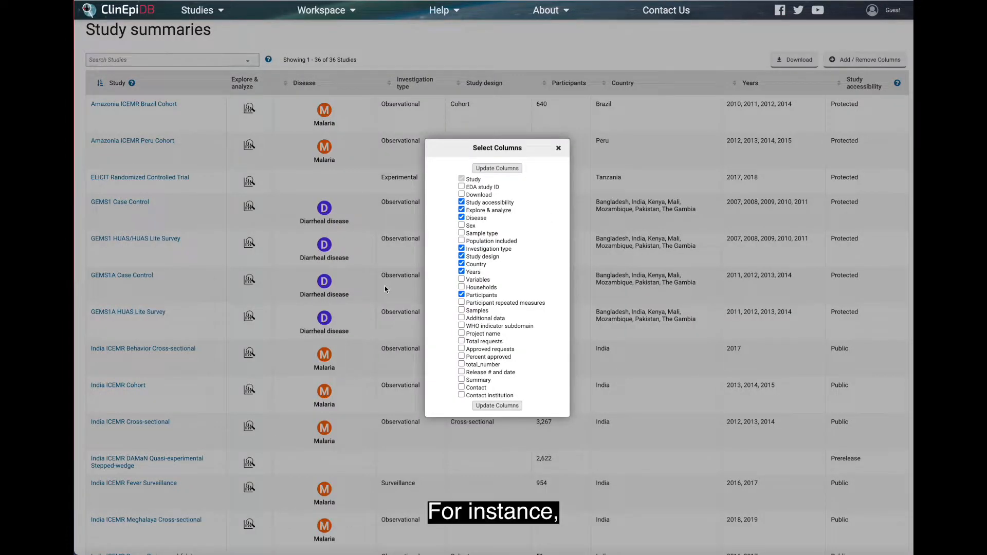
click(462, 318)
click(462, 325)
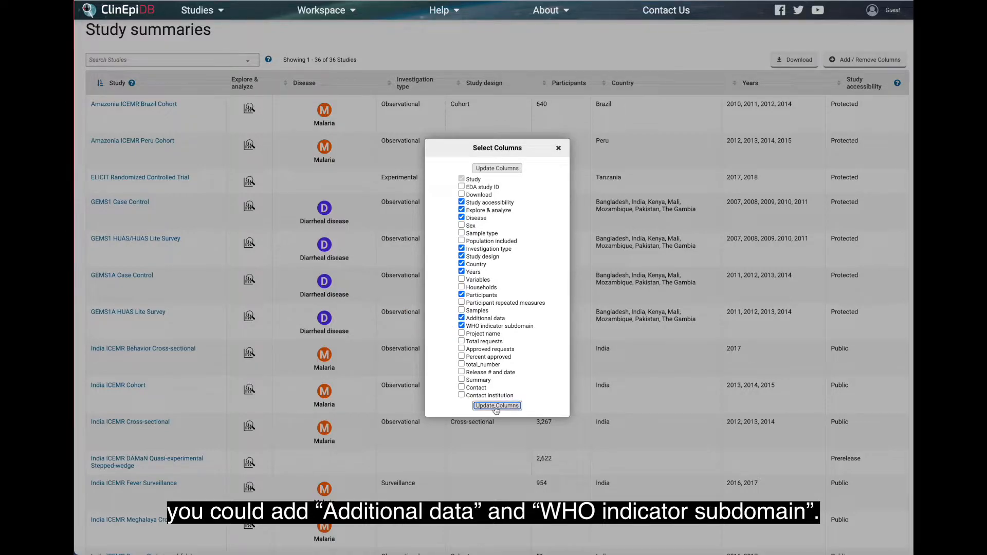
click(496, 406)
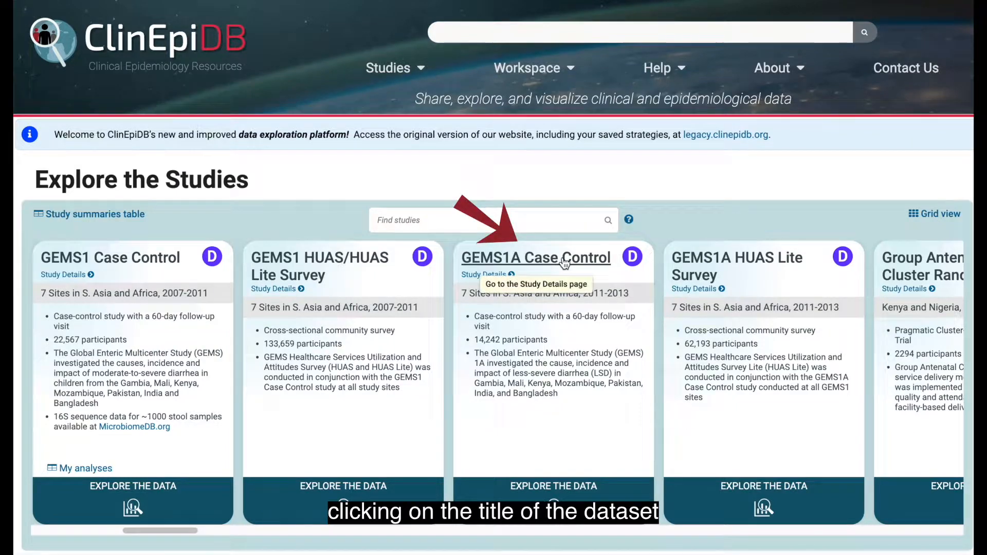
Step: Open the study details of GEMS1A Case Control and review its summary and data provenance
click(565, 263)
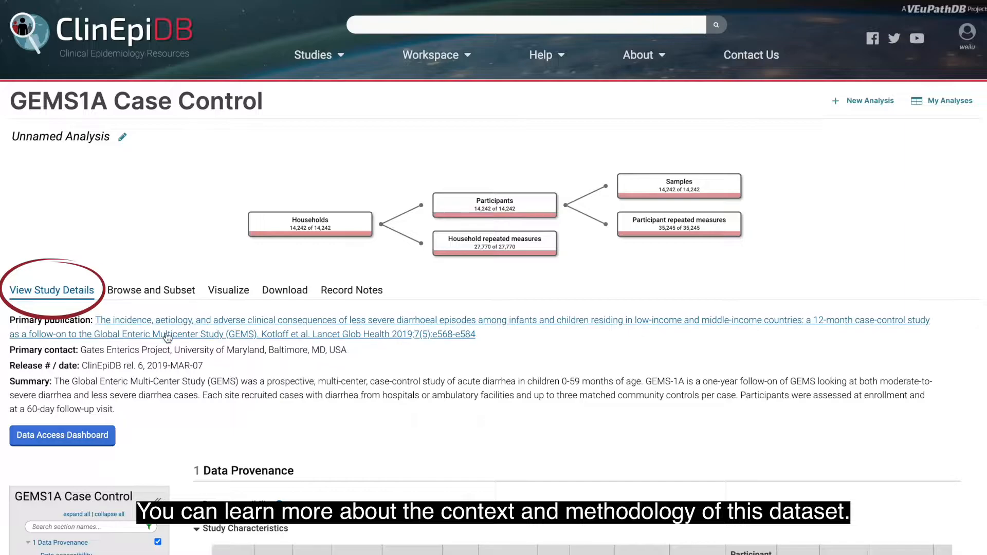
scroll(165, 332, down, 3)
scroll(166, 332, down, 2)
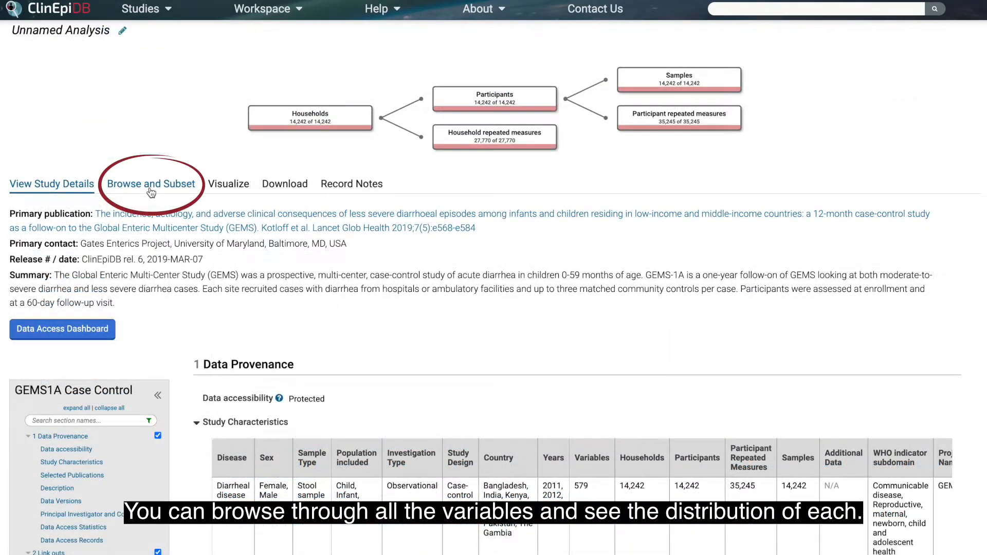
Step: Survey the GEMS1A study's variable browser, available visualization types and data download options
click(150, 190)
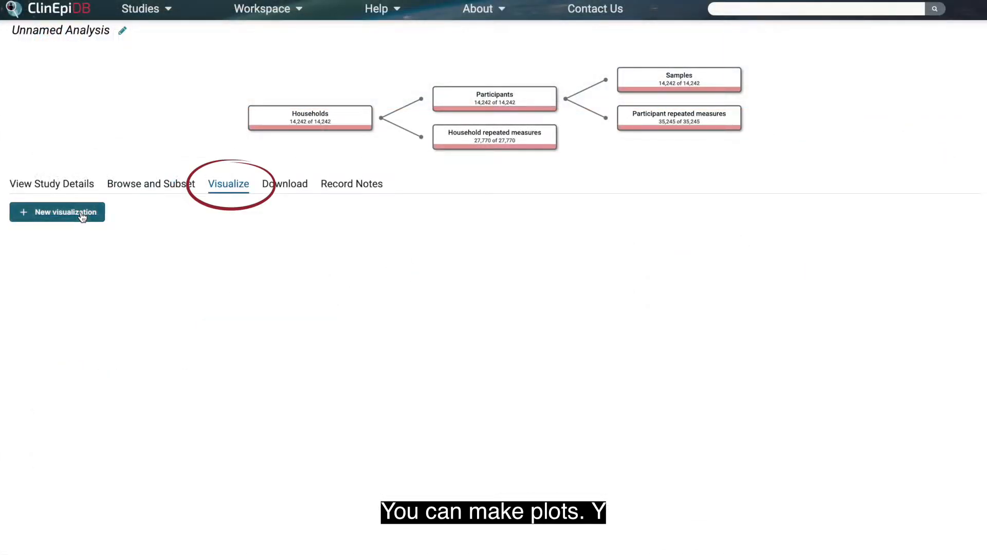
click(81, 213)
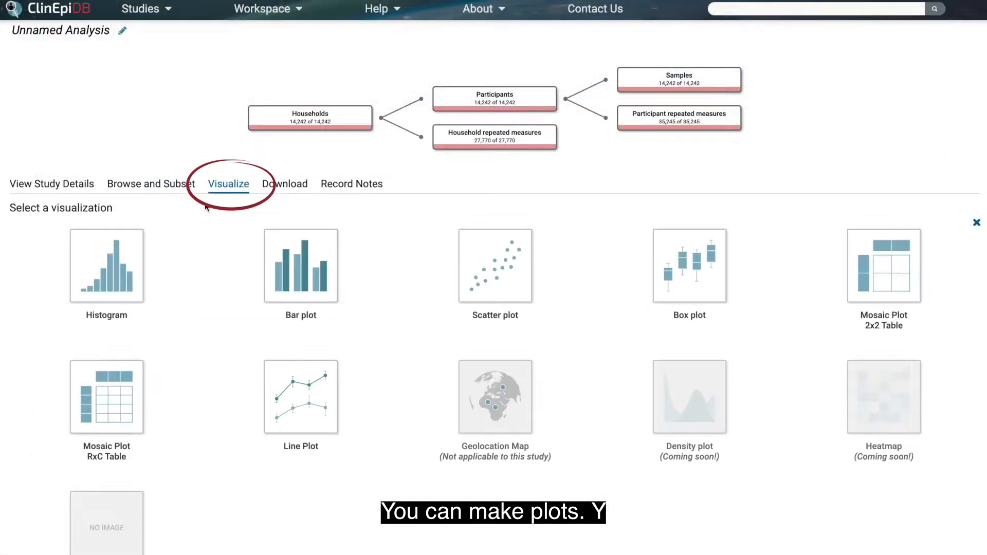
click(292, 190)
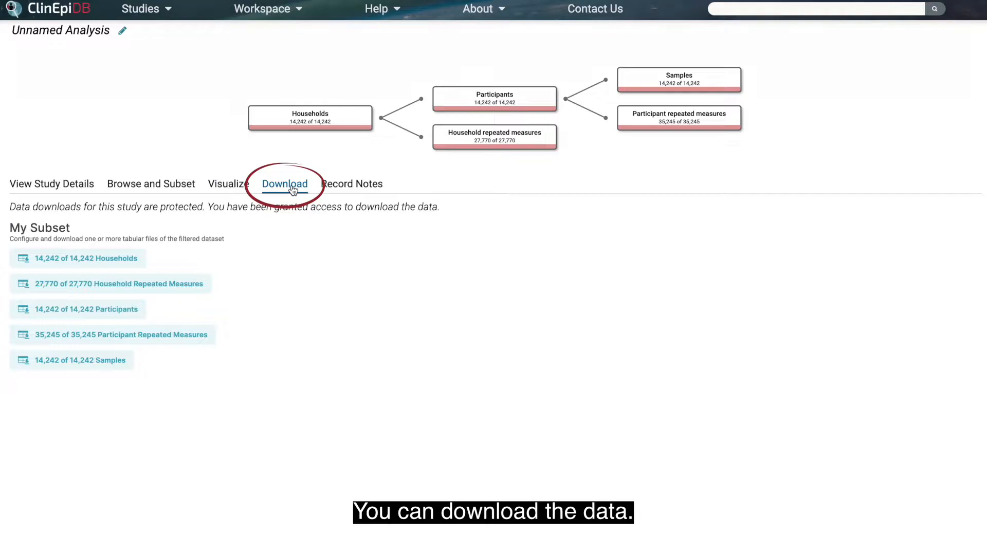
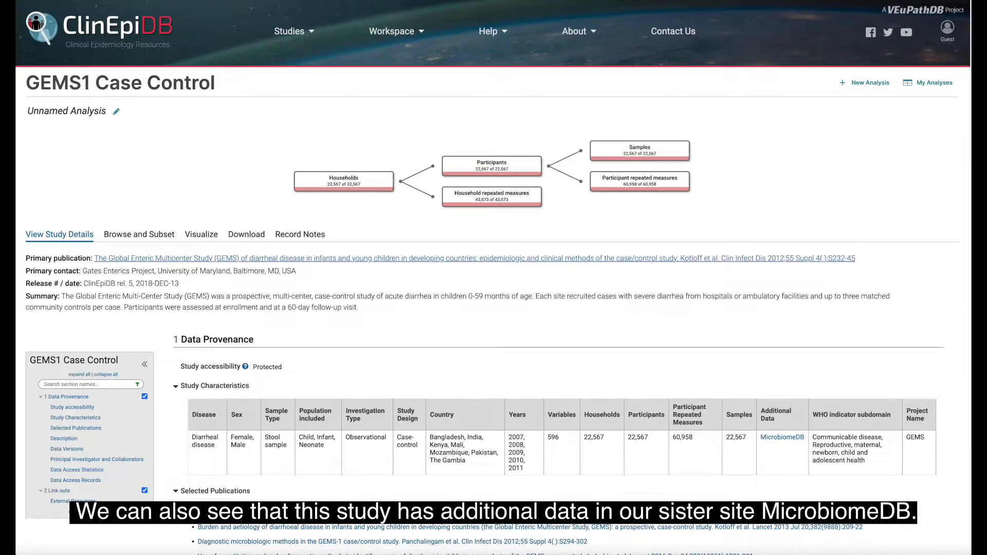
Step: Examine the GEMS1 Case Control study details, from study characteristics and background to the case report forms and data versions
scroll(965, 378, down, 5)
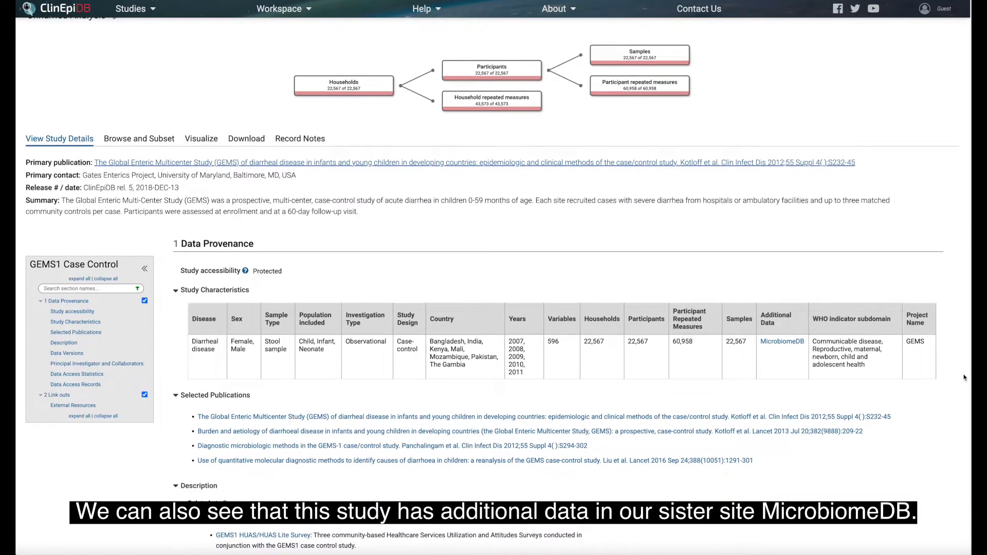
scroll(964, 378, down, 1)
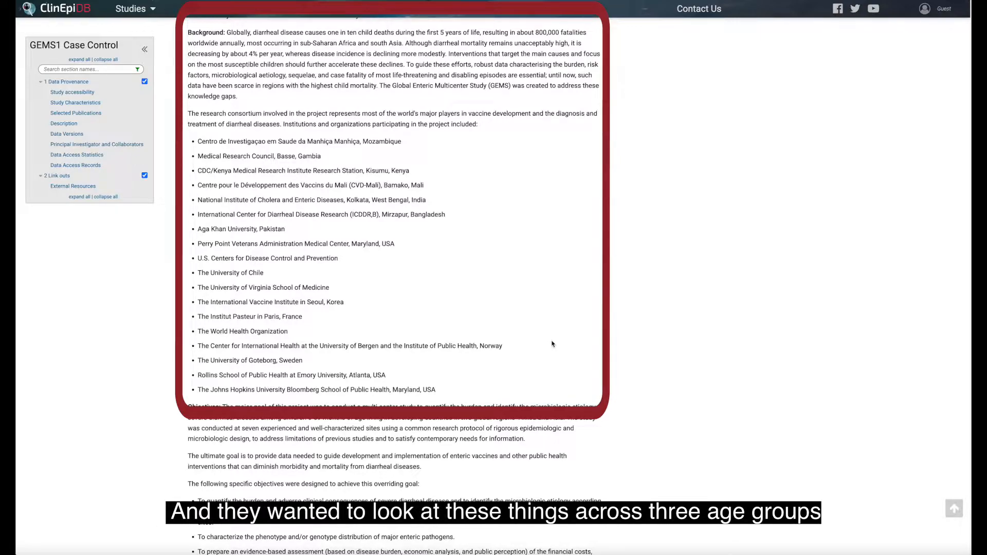
scroll(553, 344, down, 1)
scroll(553, 344, down, 6)
scroll(553, 344, down, 5)
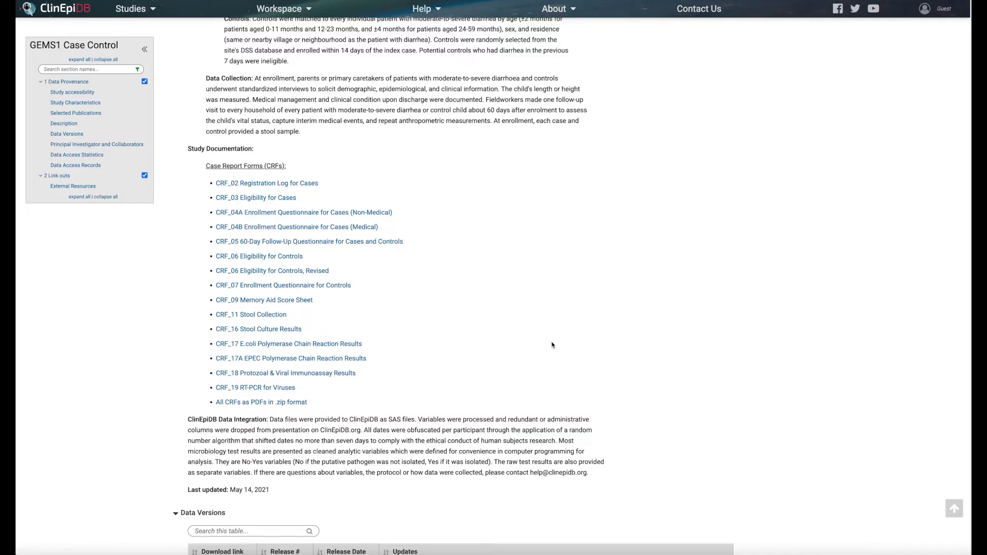
scroll(552, 345, down, 2)
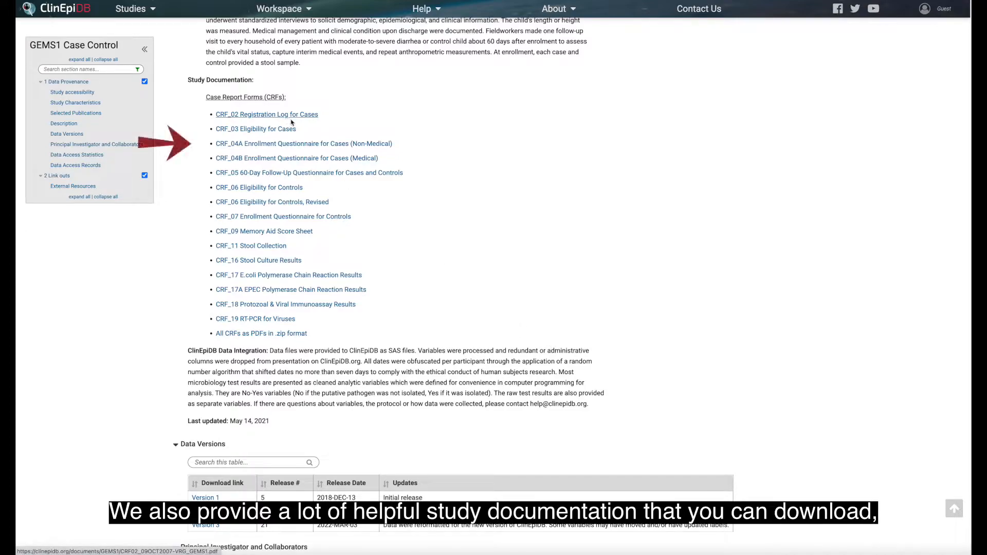
scroll(485, 251, down, 3)
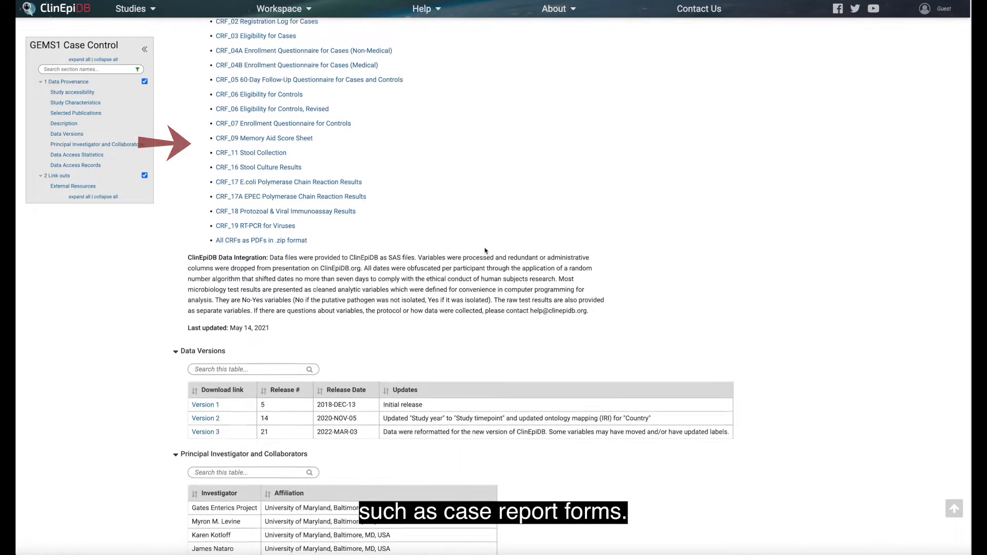
scroll(485, 251, down, 3)
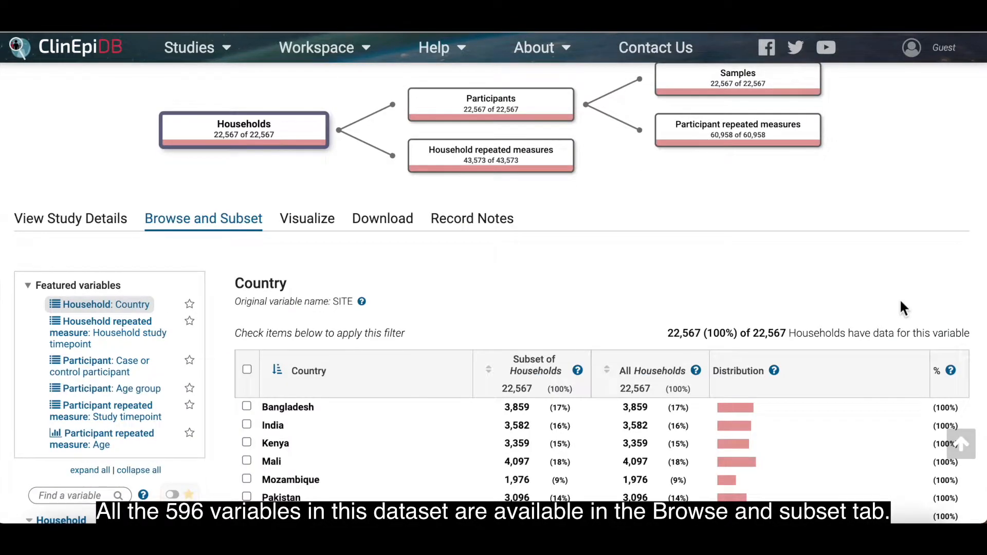
Step: Examine the featured variables of GEMS1 Case Control and the distribution of households by Country
scroll(900, 299, down, 1)
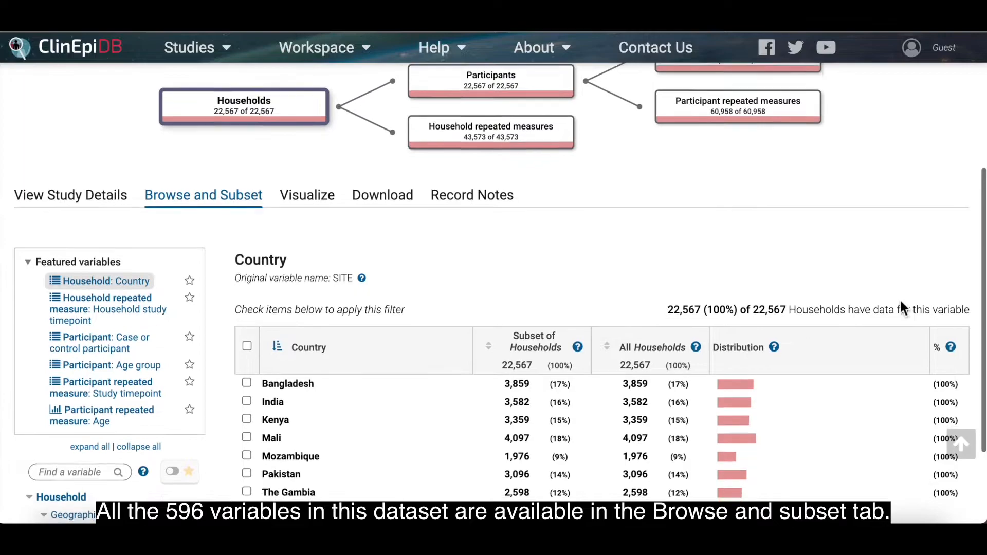
scroll(901, 304, down, 1)
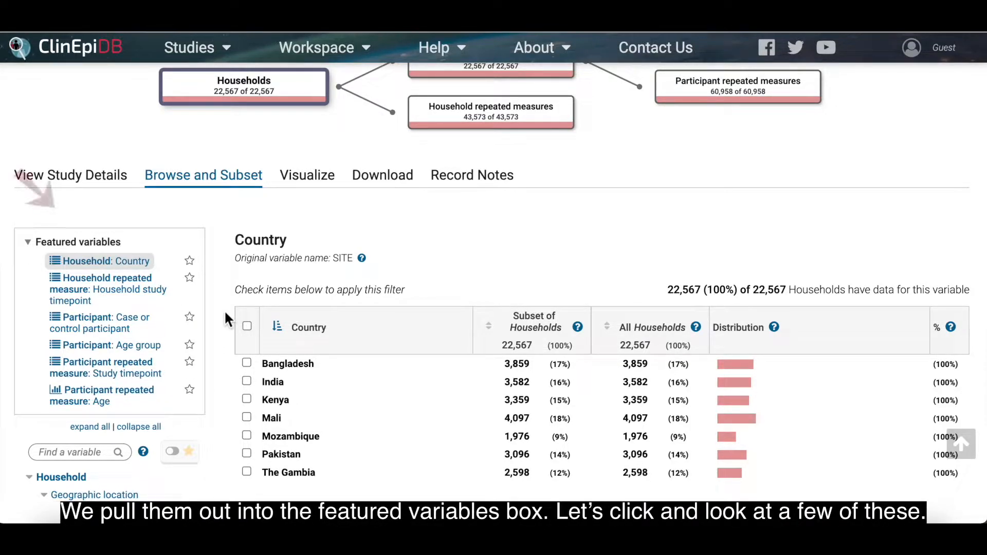
scroll(224, 319, down, 1)
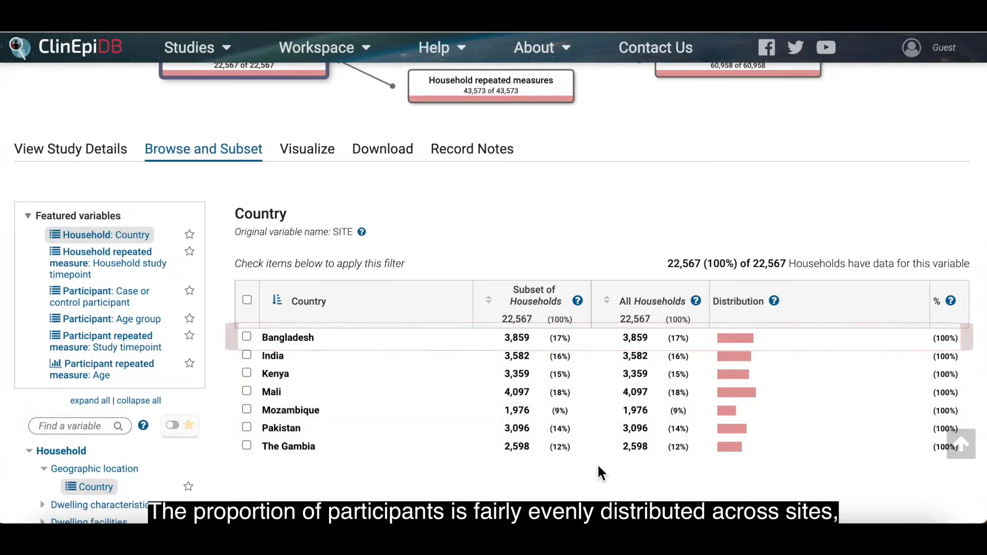
scroll(599, 468, down, 1)
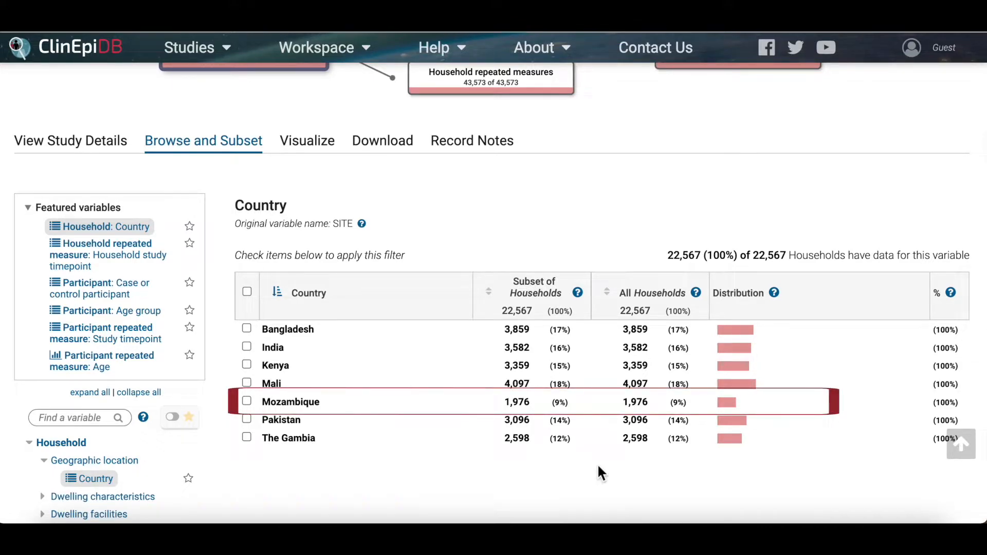
Step: View the distributions of the featured variables Household study timepoint and Case or control participant
click(130, 259)
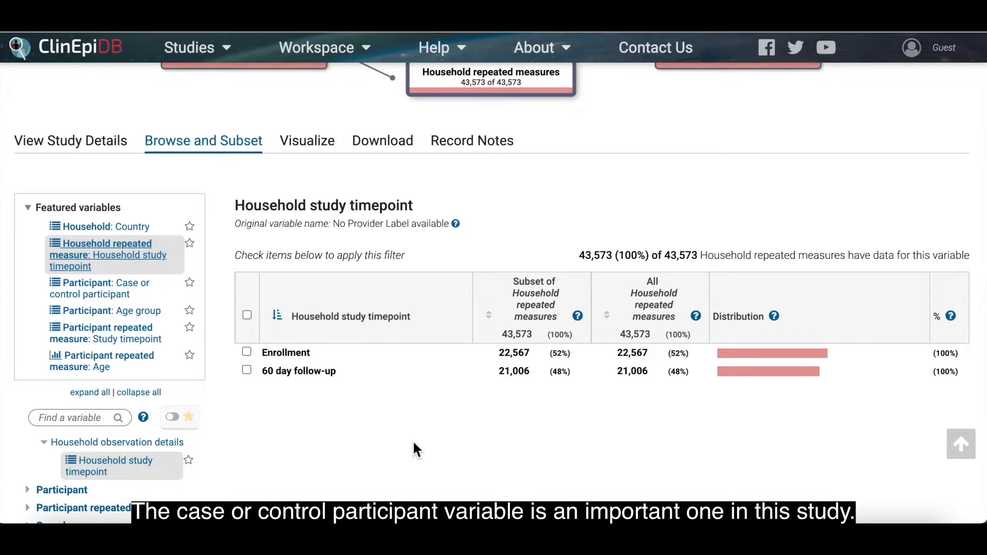
click(129, 294)
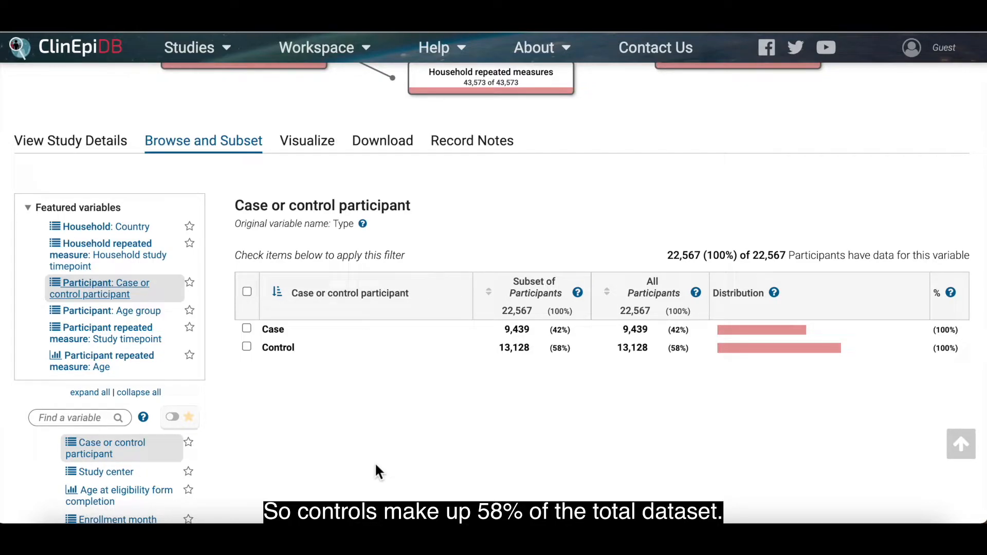
scroll(375, 462, down, 1)
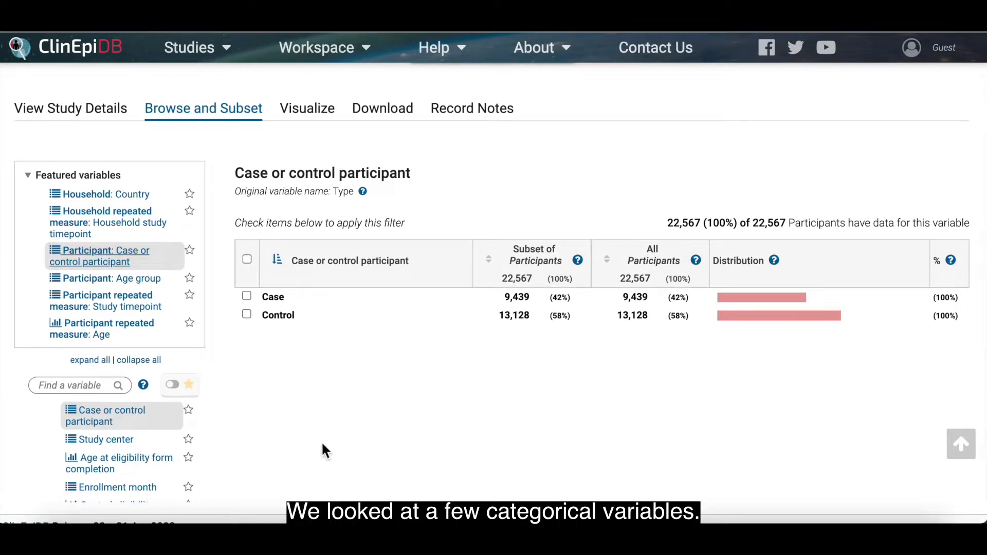
Step: View the summary statistics and histogram of the featured participant repeated measure variable Age
click(164, 345)
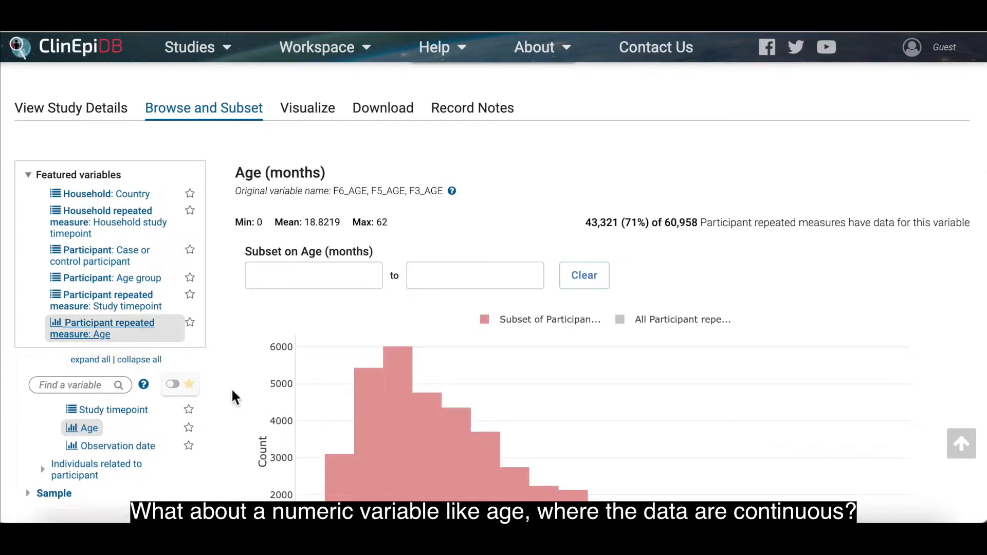
scroll(239, 392, down, 1)
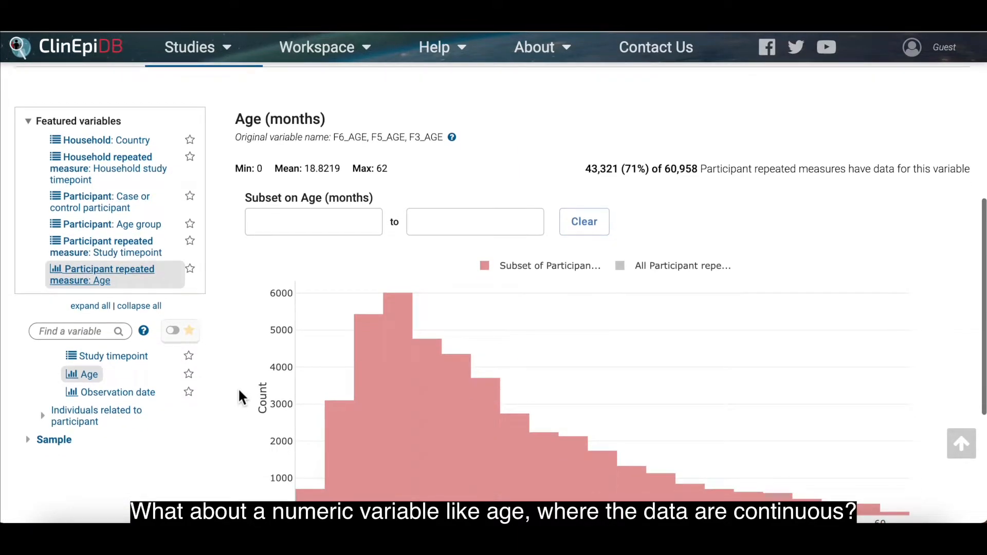
scroll(239, 391, down, 1)
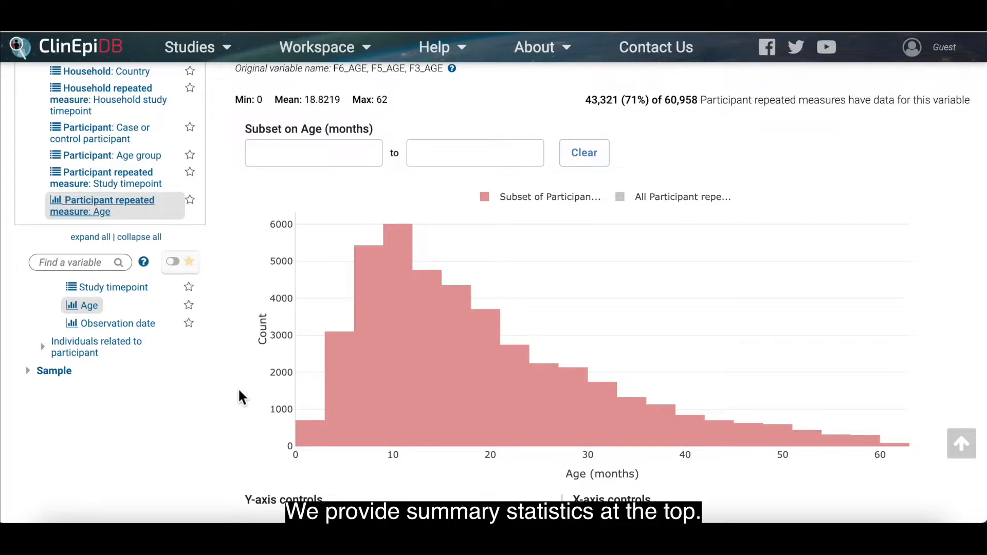
scroll(238, 391, up, 1)
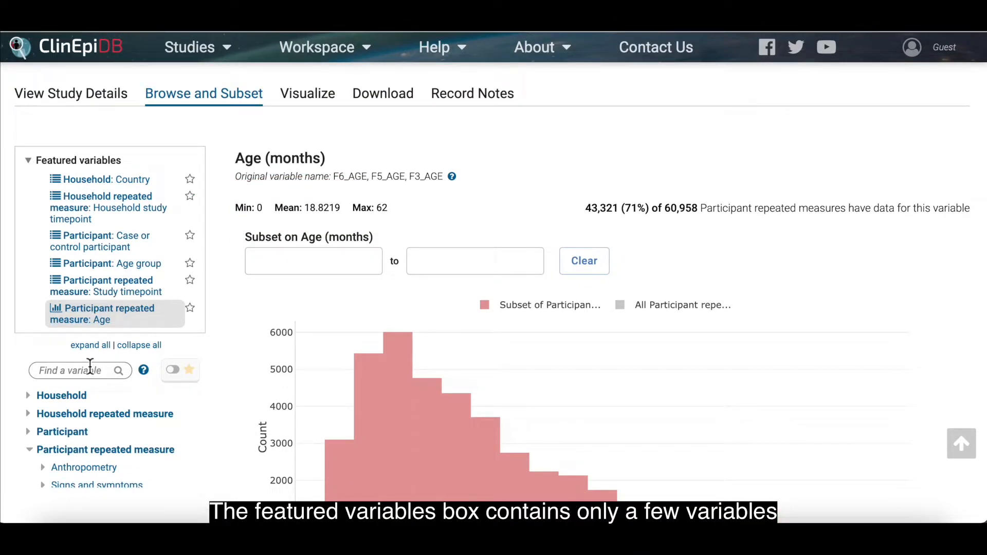
Step: Collapse the whole variable tree and compare its top-level categories with the study's entity diagram
click(139, 345)
scroll(103, 391, down, 1)
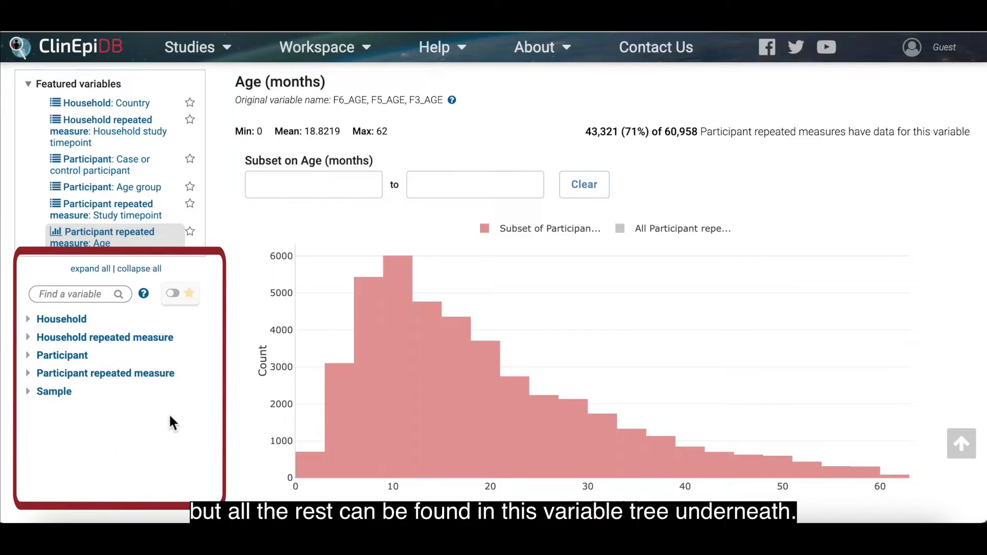
scroll(170, 417, up, 6)
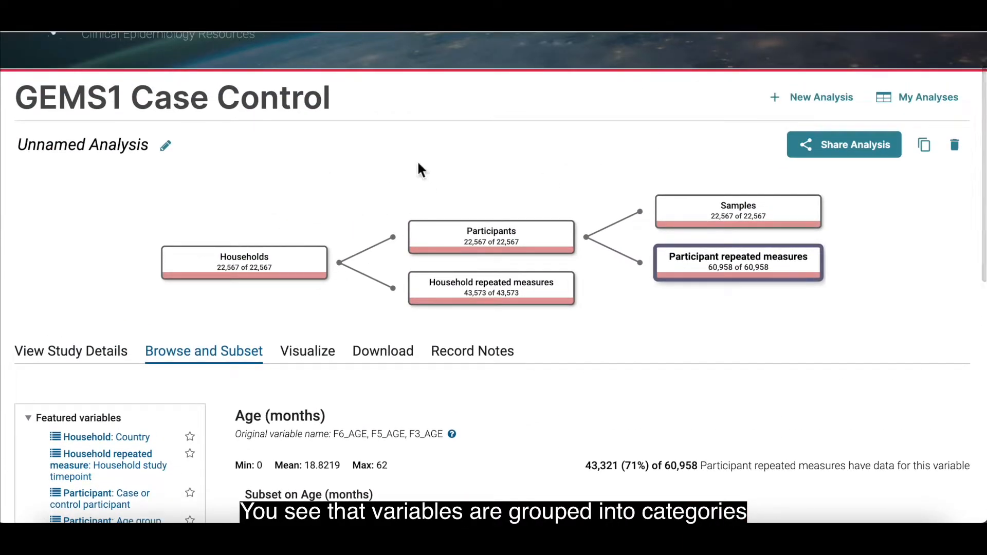
scroll(254, 299, down, 6)
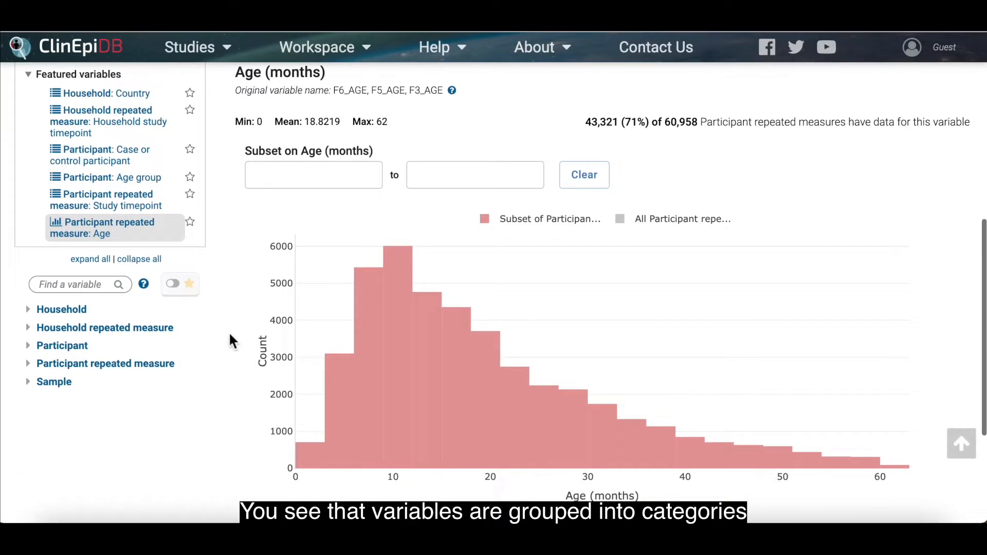
scroll(254, 299, up, 6)
scroll(254, 300, down, 7)
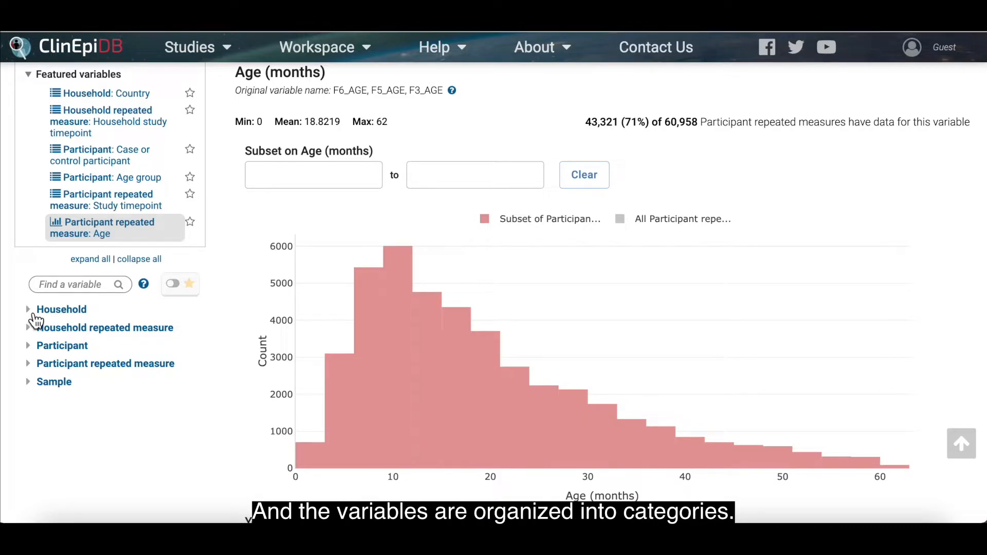
Step: Expand the Household category in the variable tree to view its subcategories
click(32, 311)
scroll(14, 350, down, 1)
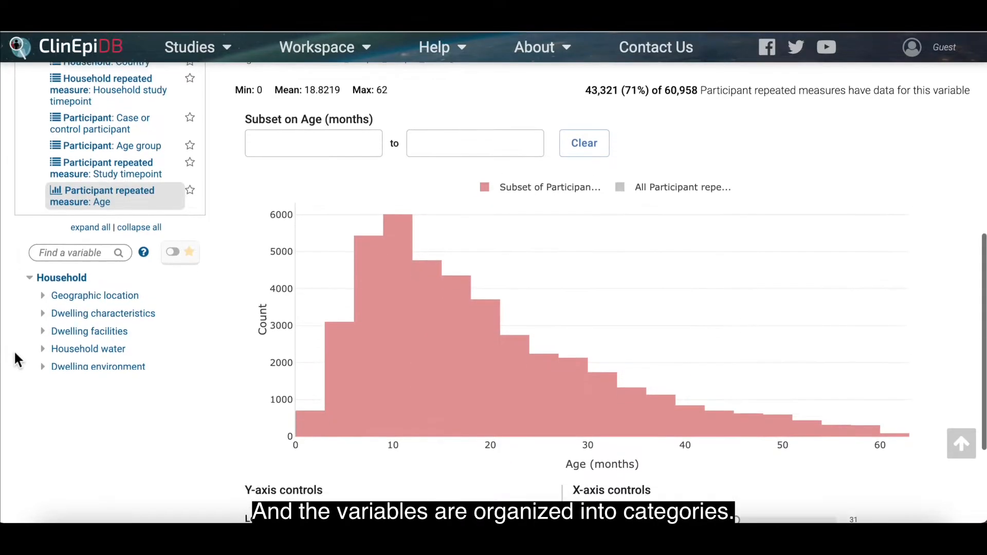
Step: Browse the subcategories under Household and expand Dwelling environment to view its variables
scroll(77, 334, down, 2)
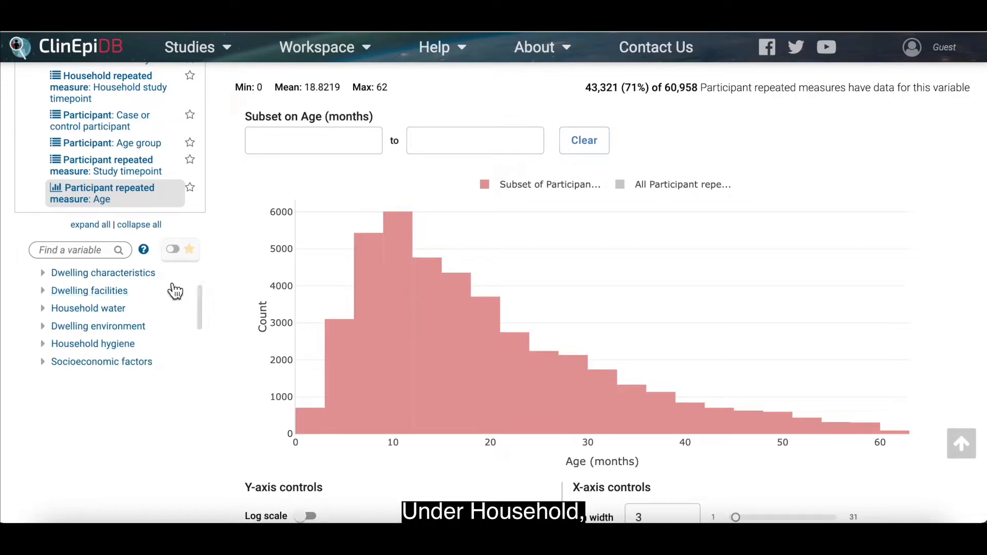
scroll(174, 289, up, 2)
scroll(174, 290, down, 1)
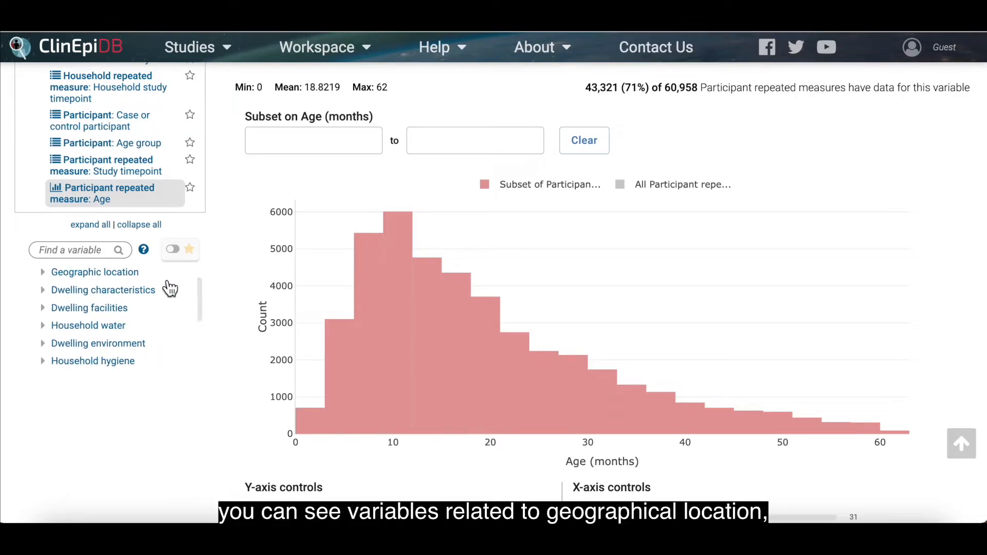
scroll(170, 290, down, 1)
scroll(170, 289, down, 2)
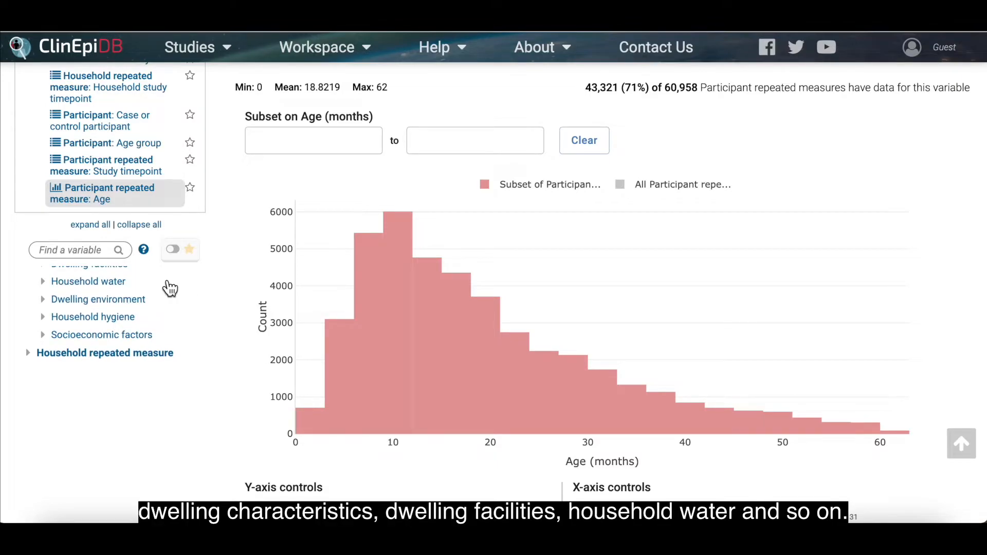
scroll(170, 289, down, 1)
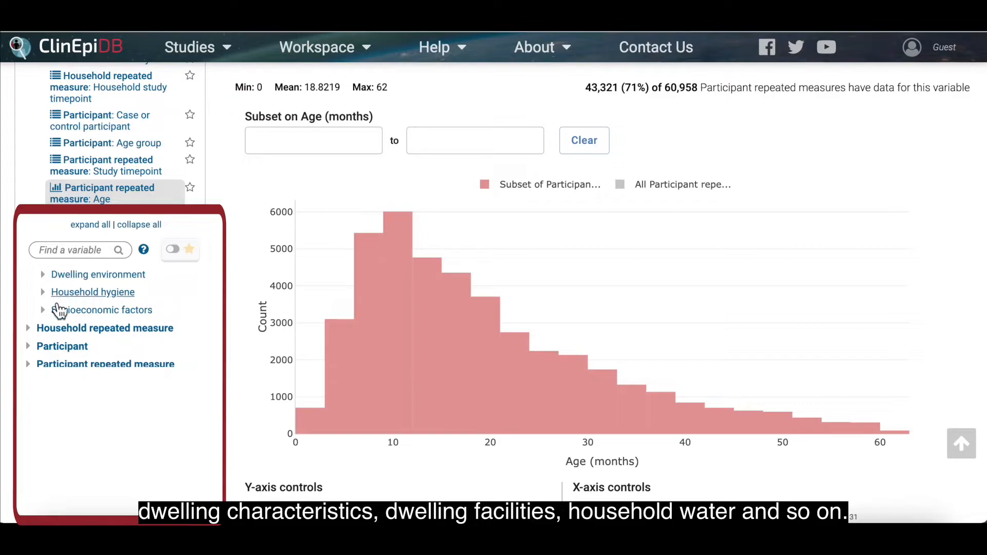
click(44, 276)
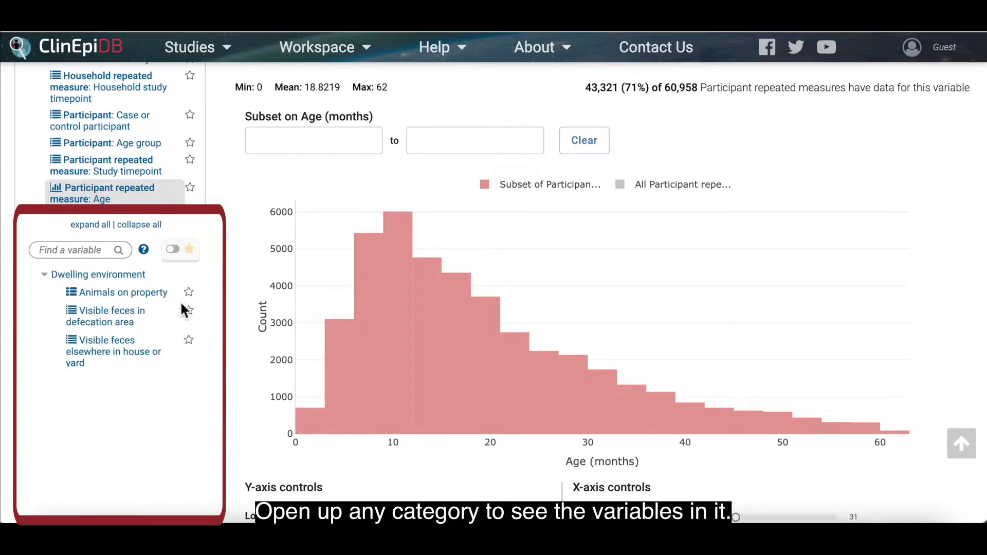
Step: Expand the Household hygiene category and look through its hand washing variables
scroll(207, 308, down, 1)
scroll(184, 306, down, 2)
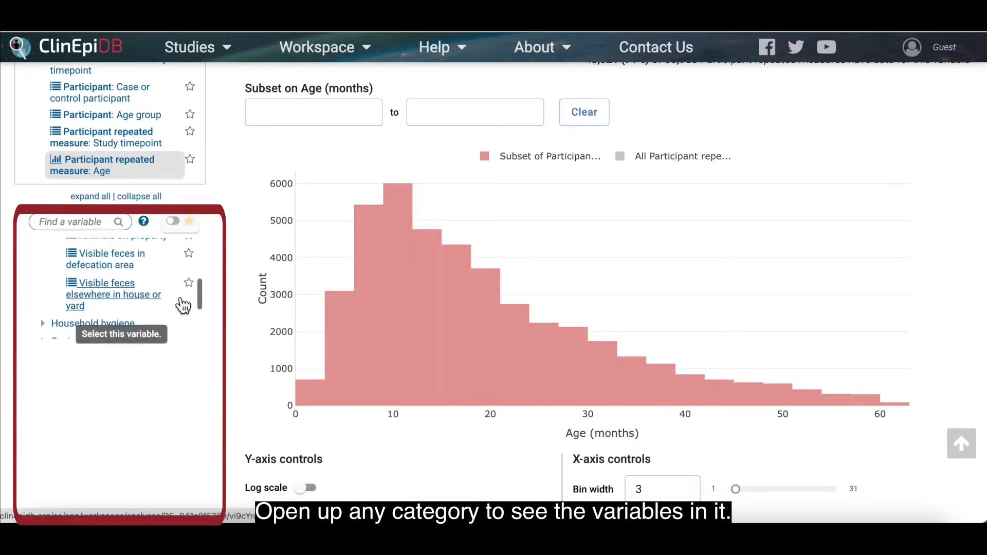
click(51, 308)
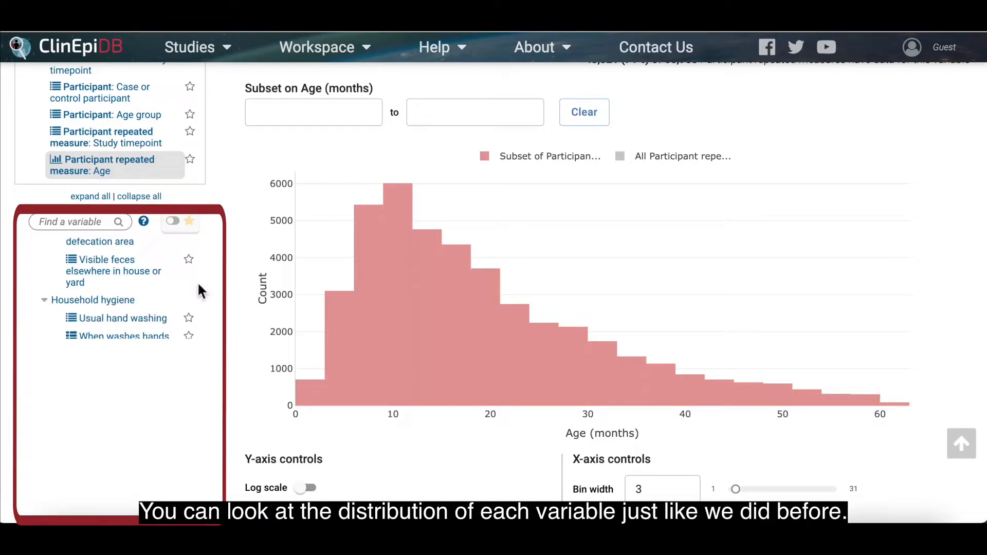
scroll(184, 307, down, 3)
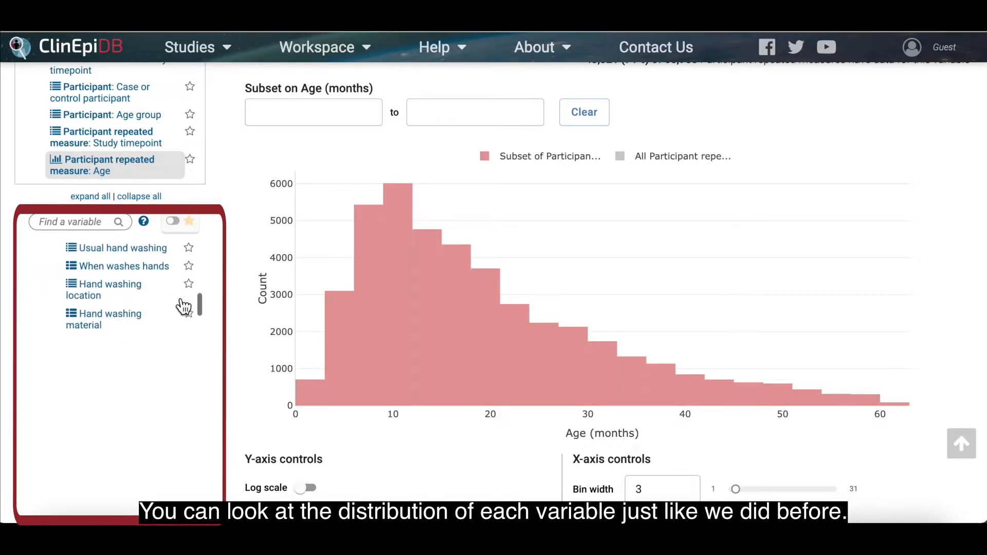
Step: Expand the Household water category and view the distribution of the Water availability variable
scroll(184, 307, up, 1)
scroll(183, 307, up, 3)
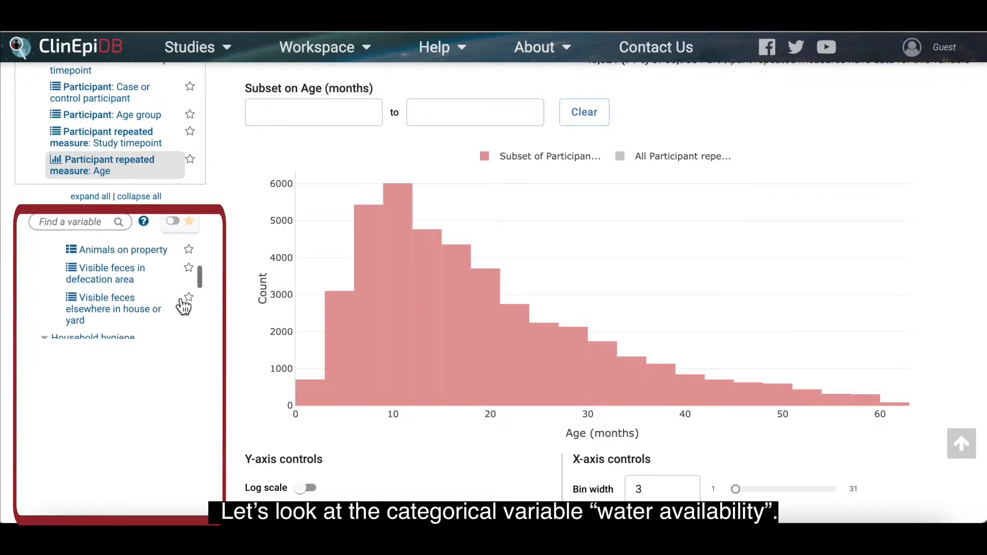
scroll(180, 304, down, 3)
scroll(177, 295, up, 5)
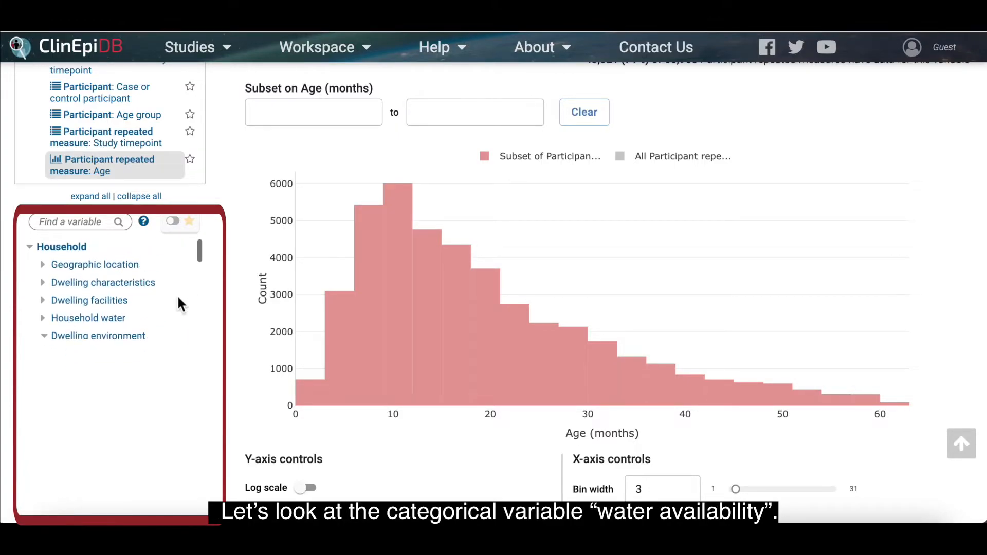
click(52, 321)
scroll(150, 324, down, 2)
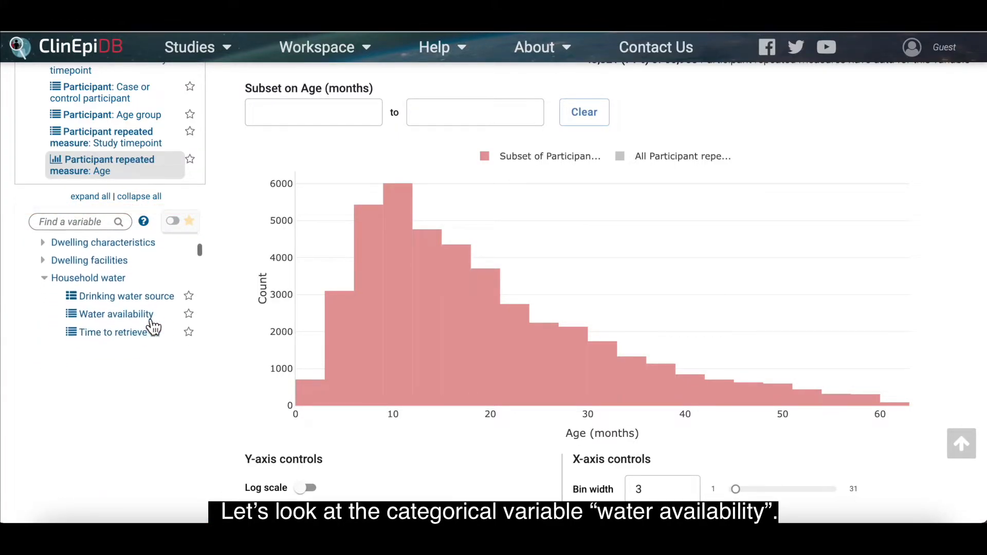
click(143, 299)
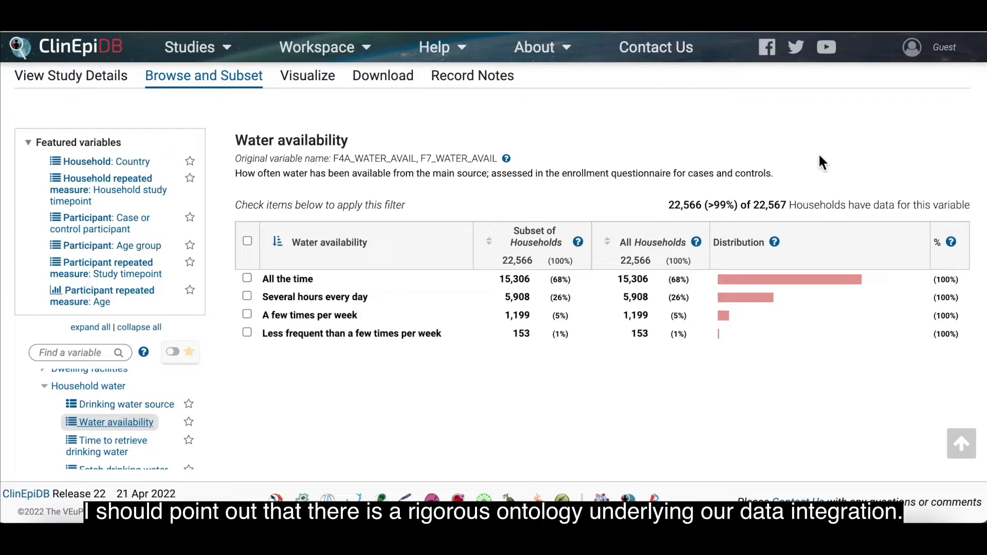
scroll(819, 156, up, 1)
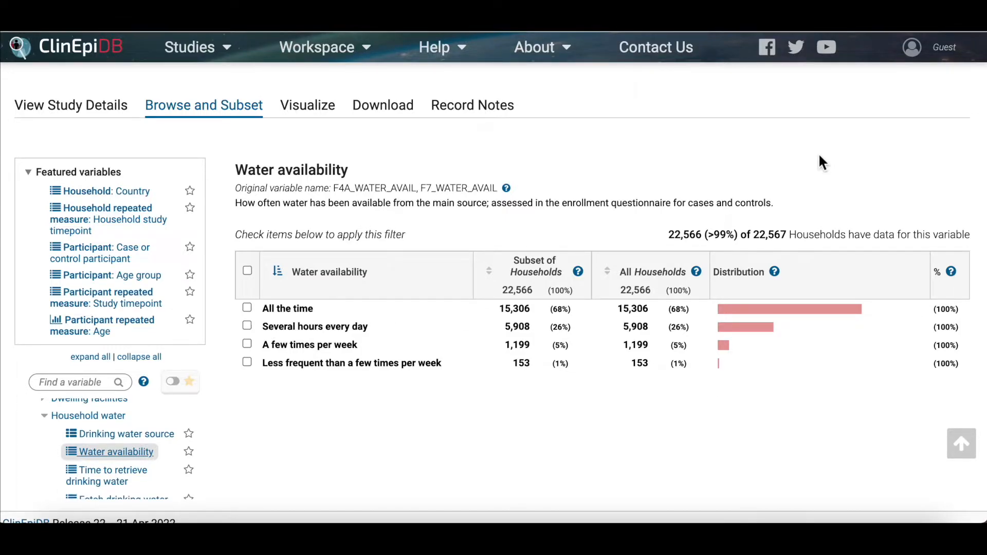
scroll(543, 400, down, 1)
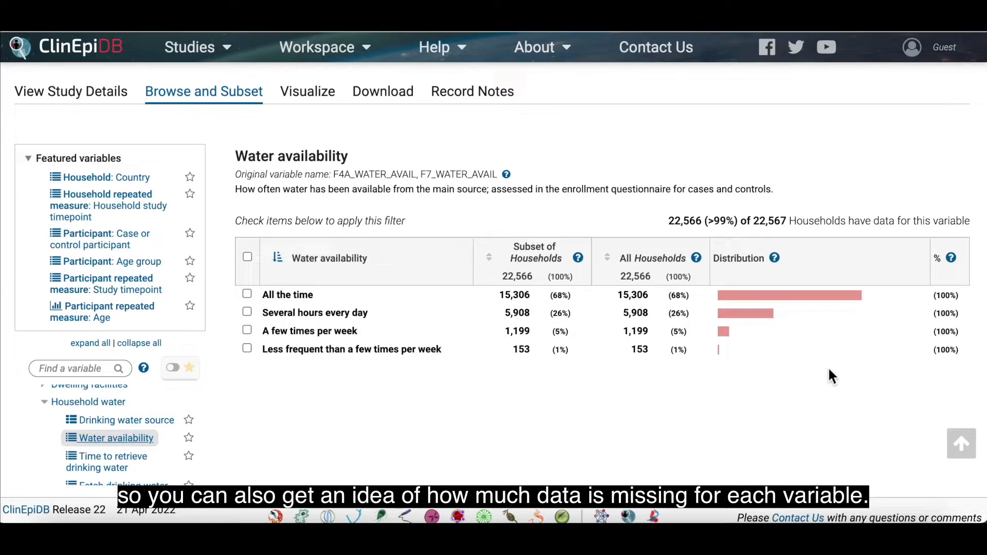
Step: Open the Drinking water source variable and review the distributions of its grouped yes/no options
scroll(161, 410, down, 1)
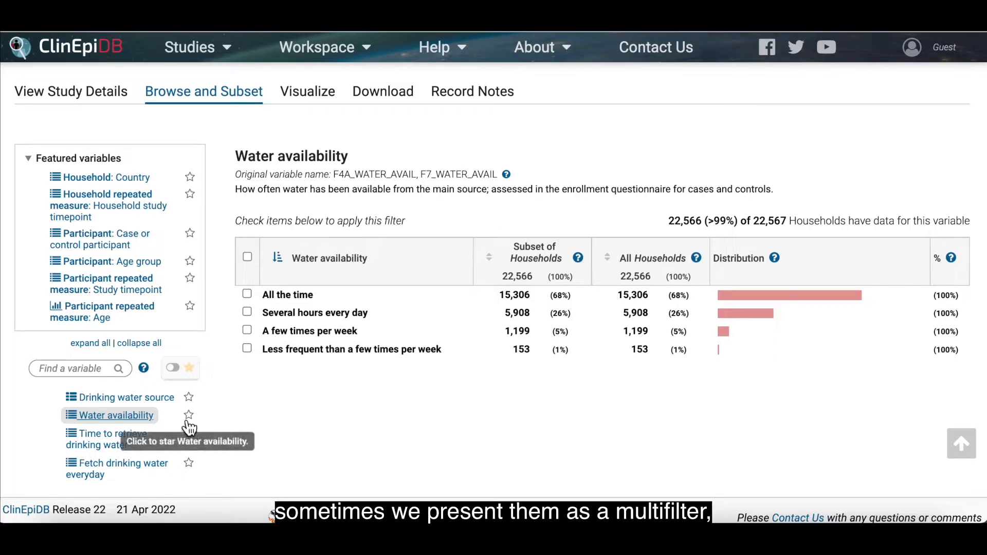
click(165, 404)
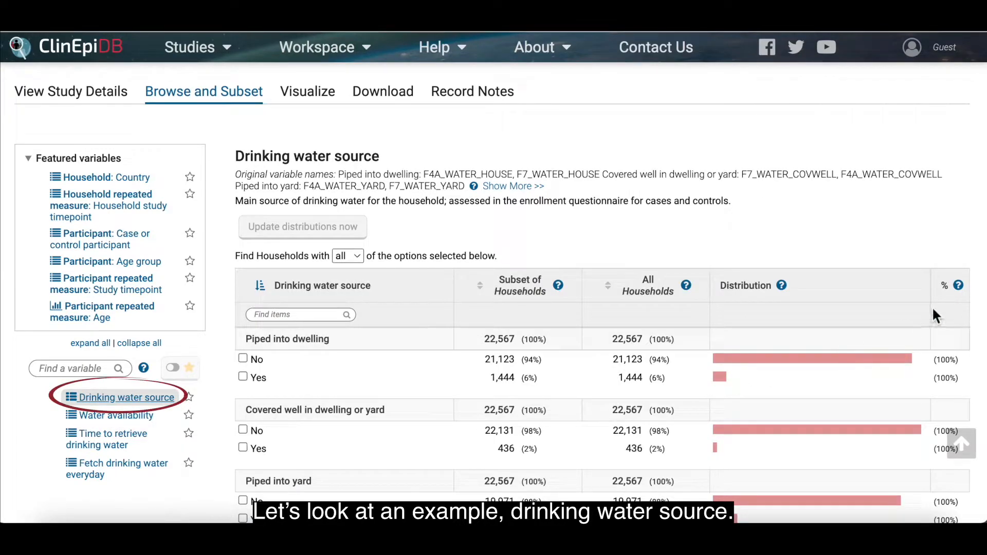
scroll(978, 367, down, 2)
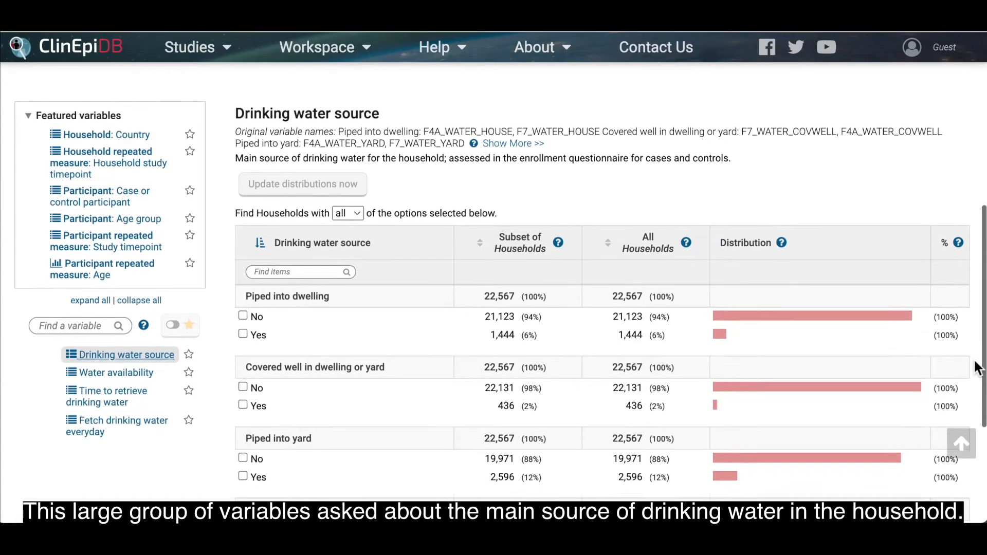
scroll(934, 366, down, 5)
scroll(921, 369, down, 3)
scroll(922, 374, down, 3)
scroll(921, 372, down, 3)
scroll(921, 372, up, 3)
scroll(921, 373, up, 2)
scroll(921, 372, up, 2)
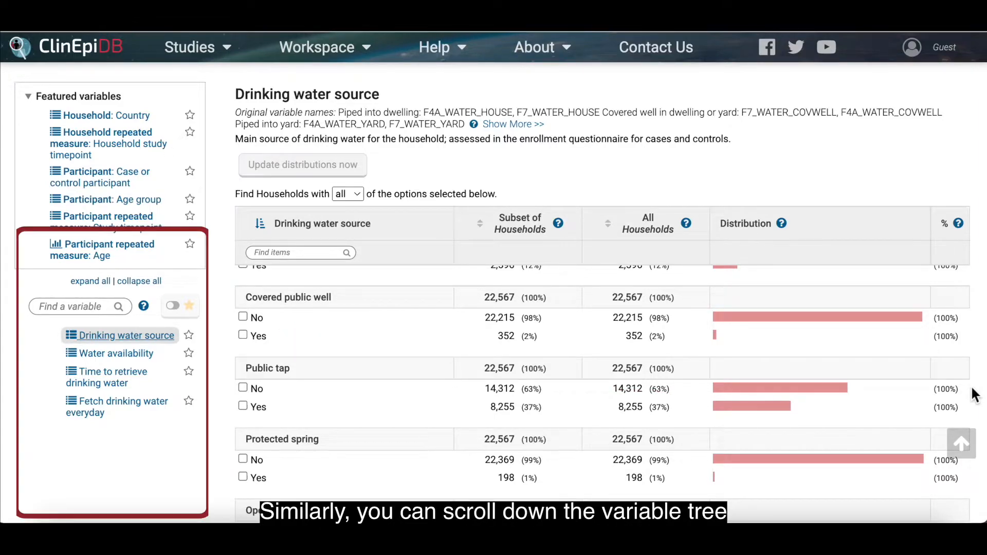
Step: Expand the whole variable tree and examine the variables from Household through Household repeated measure to Participant
scroll(160, 375, up, 1)
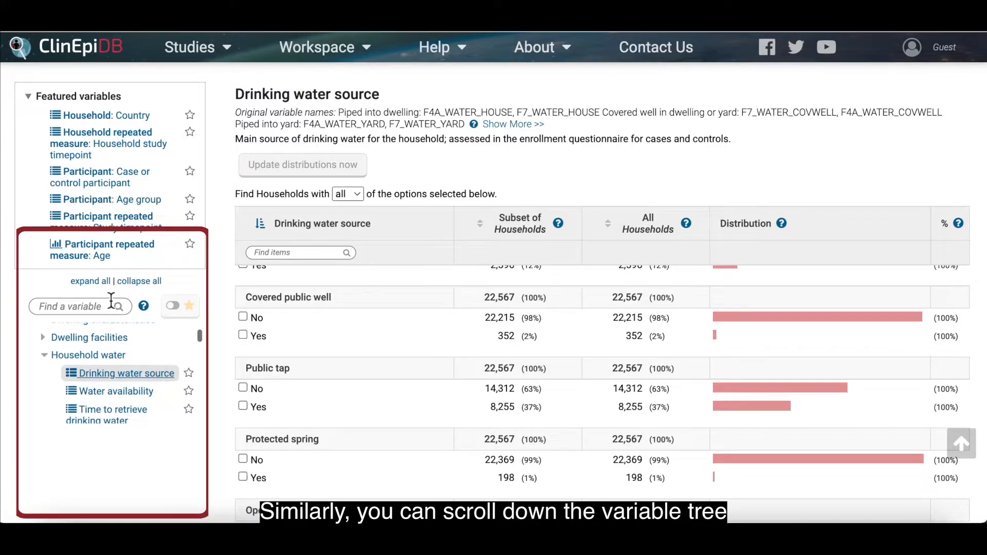
click(101, 284)
scroll(121, 369, down, 1)
scroll(120, 368, down, 4)
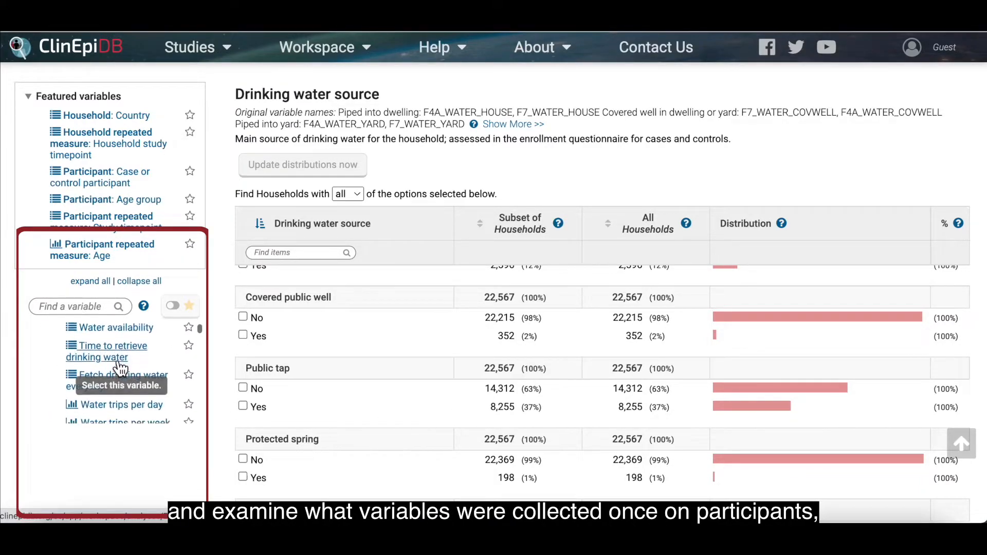
scroll(144, 365, down, 5)
scroll(144, 363, down, 8)
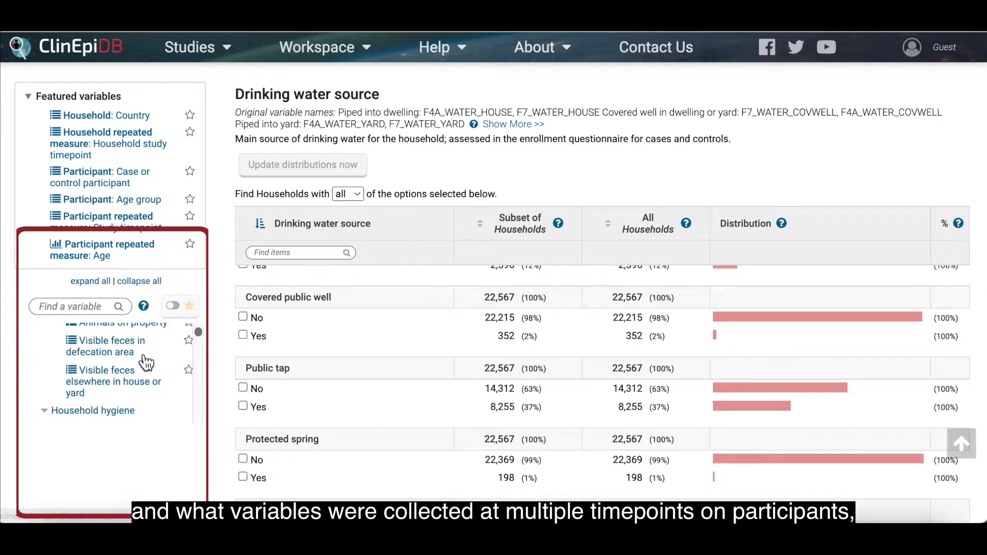
scroll(139, 359, up, 1)
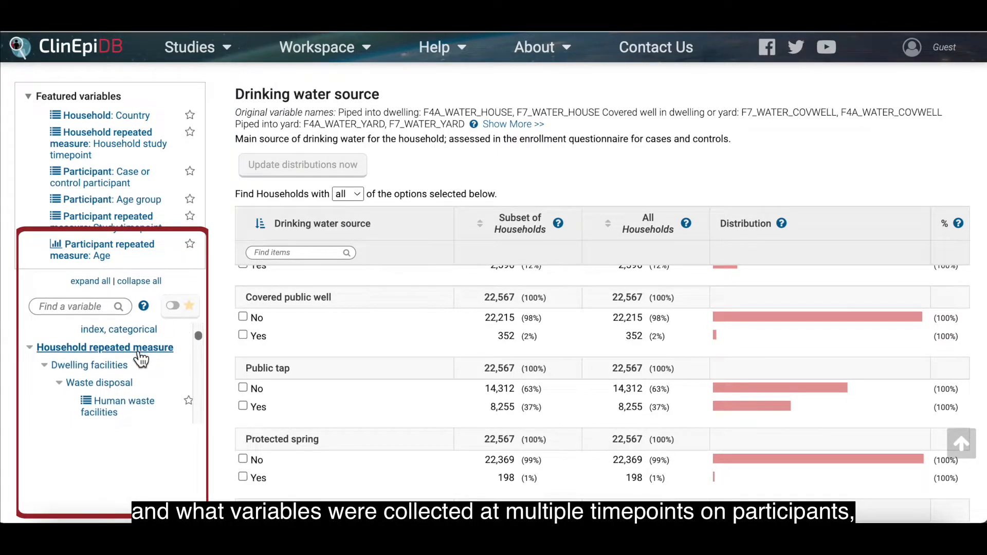
scroll(38, 387, down, 2)
scroll(38, 384, down, 10)
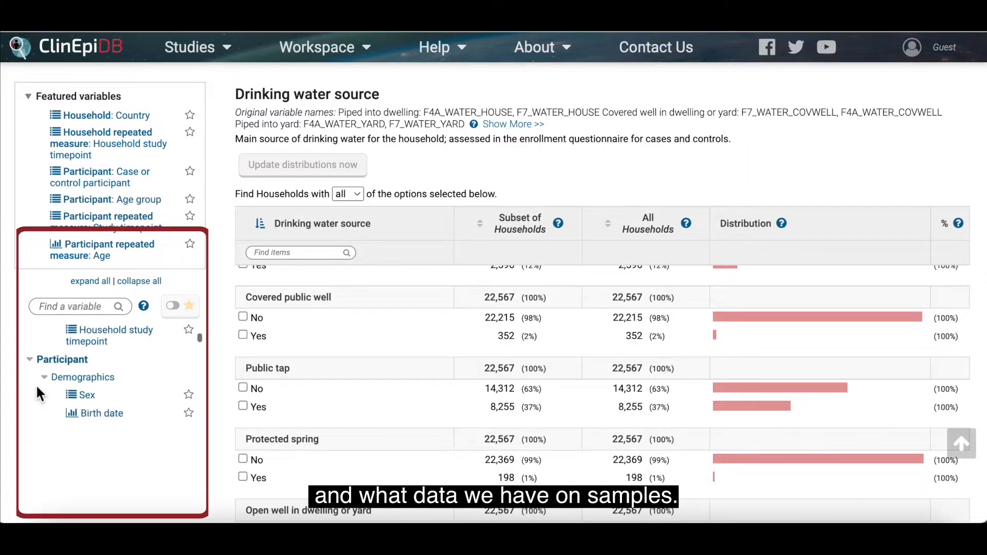
scroll(36, 384, down, 1)
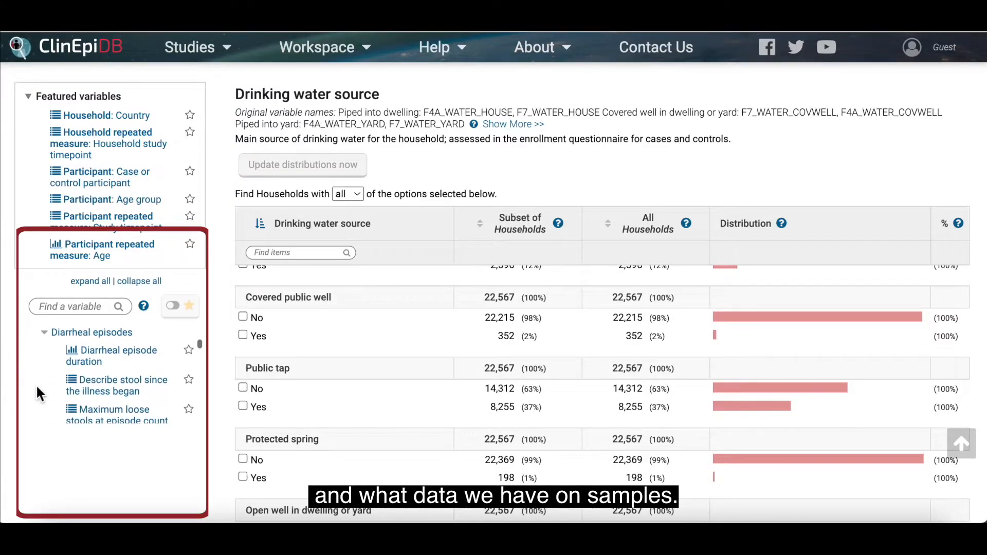
Step: Collapse the tree to its top-level categories, then briefly open and close Participant and Participant repeated measure
click(146, 281)
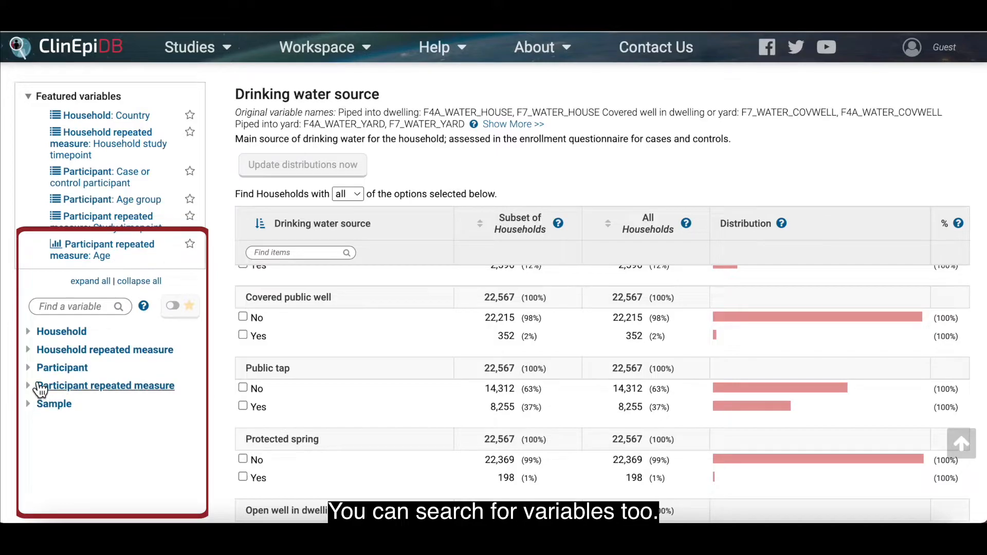
click(37, 369)
click(32, 368)
click(39, 390)
click(32, 391)
scroll(106, 370, down, 1)
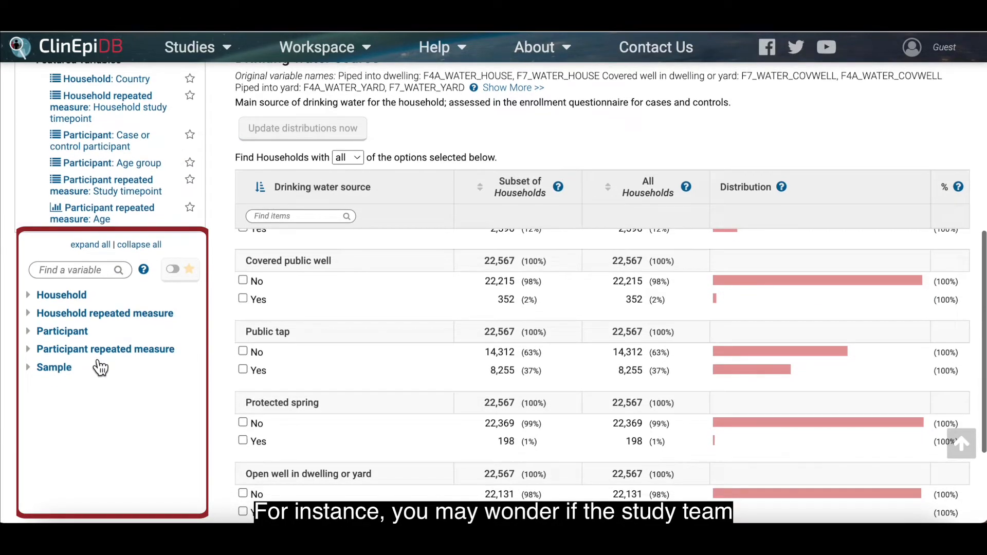
Step: Search the variables for "PCR" and review the test distributions under Bacteria in stool
click(73, 270)
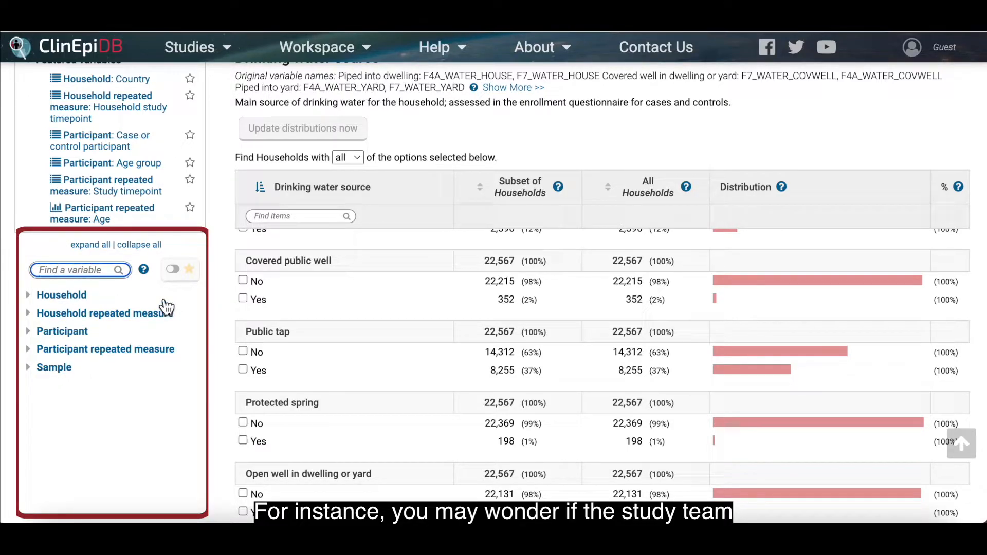
text(PCR)
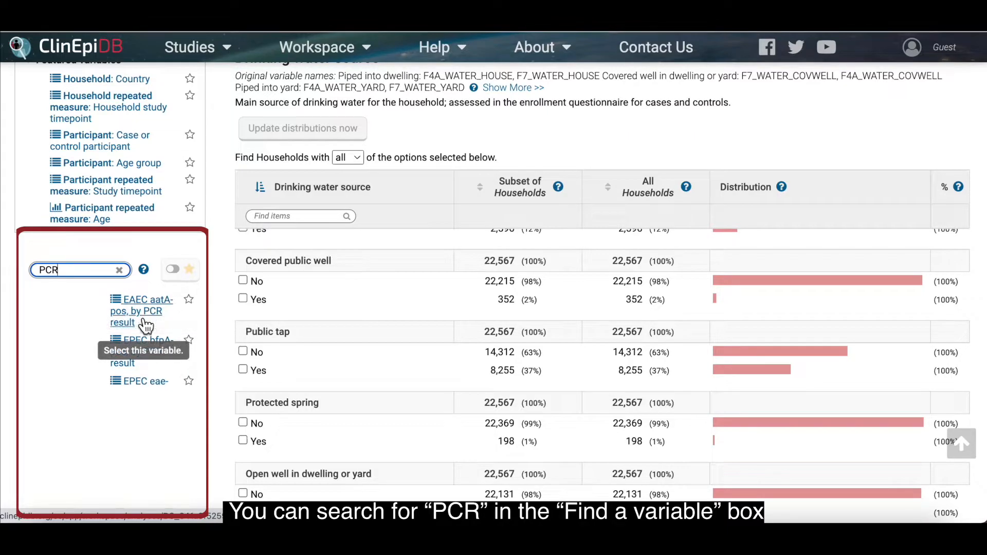
scroll(145, 325, down, 1)
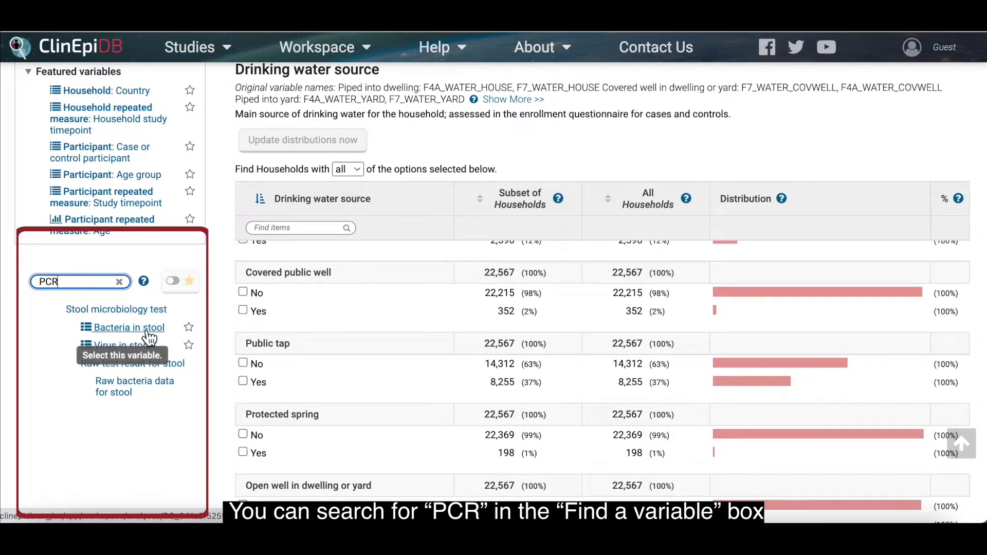
click(147, 332)
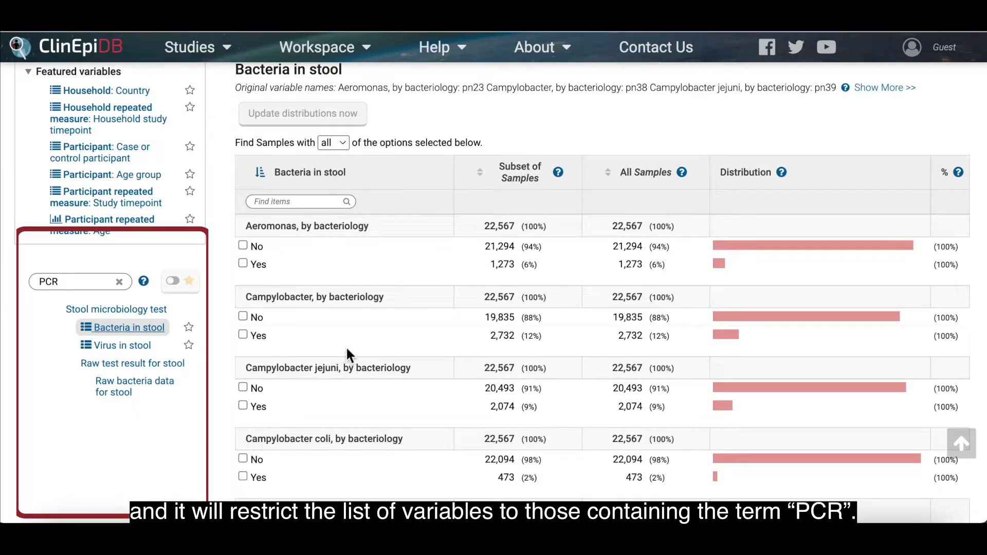
scroll(347, 350, down, 15)
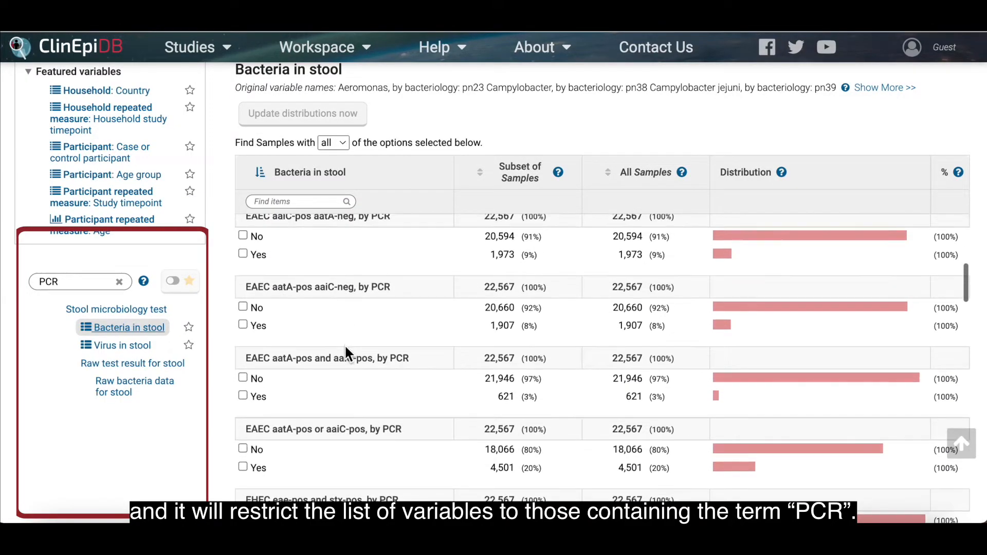
Step: Open the Virus in stool variable and review its RT-PCR test distributions
click(129, 346)
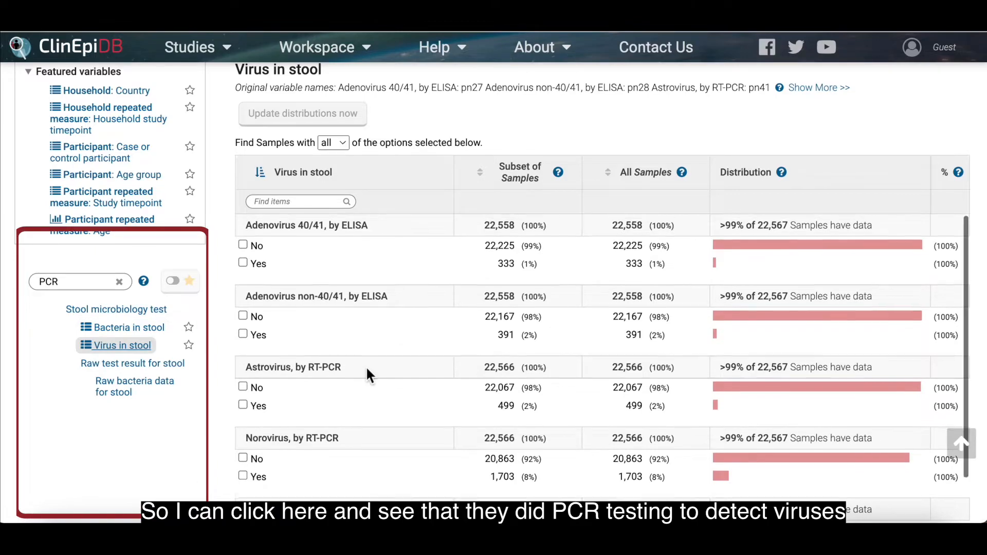
scroll(367, 373, down, 3)
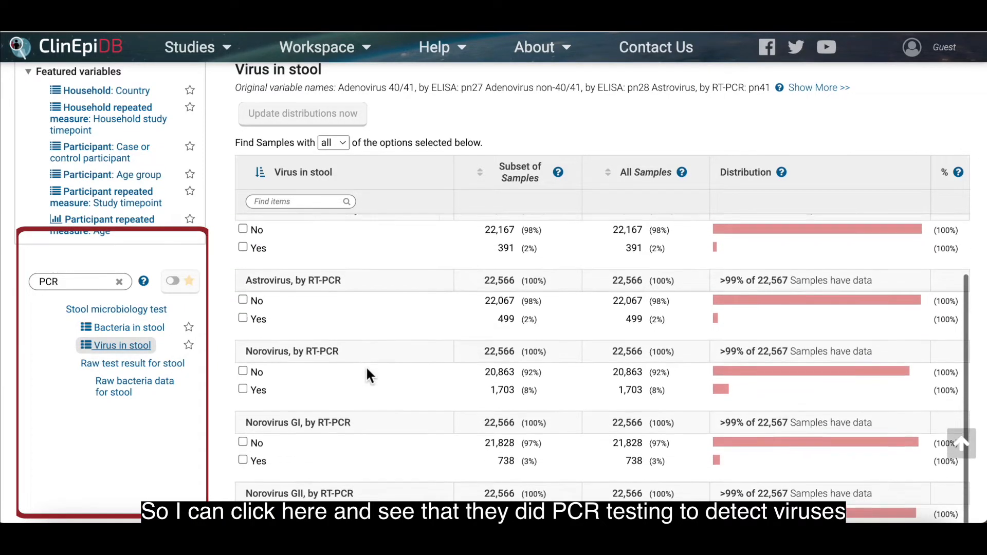
scroll(367, 373, down, 1)
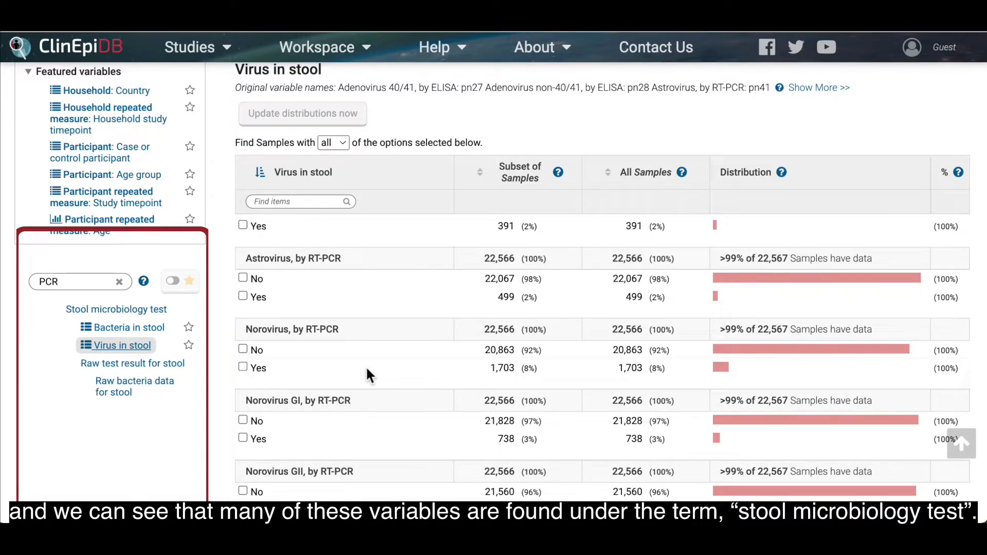
Step: Clear the "PCR" variable search and look at the stool microbiology test variables in the full tree
click(120, 282)
scroll(115, 364, down, 1)
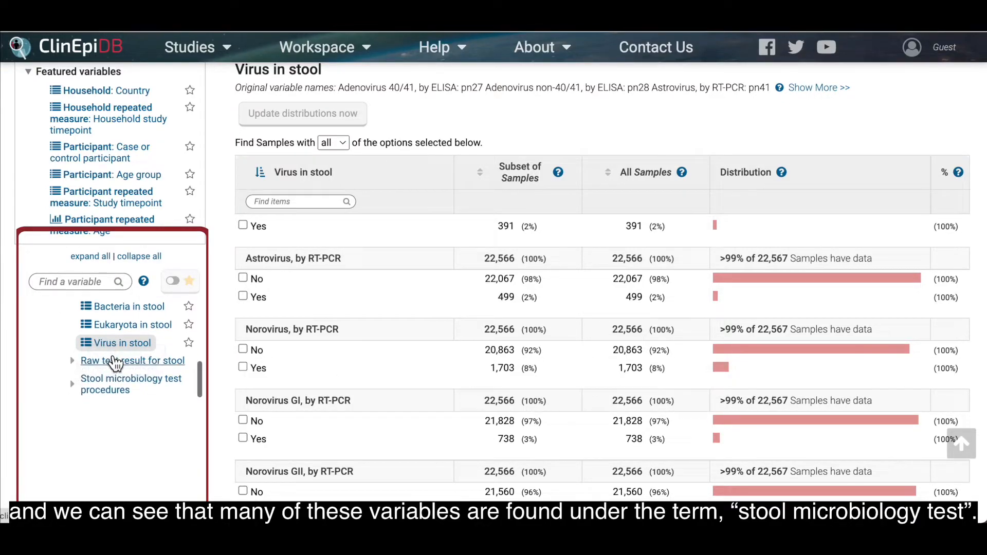
Step: Look over the variables under Stool microbiology test and open Eukaryota in stool
scroll(98, 362, up, 1)
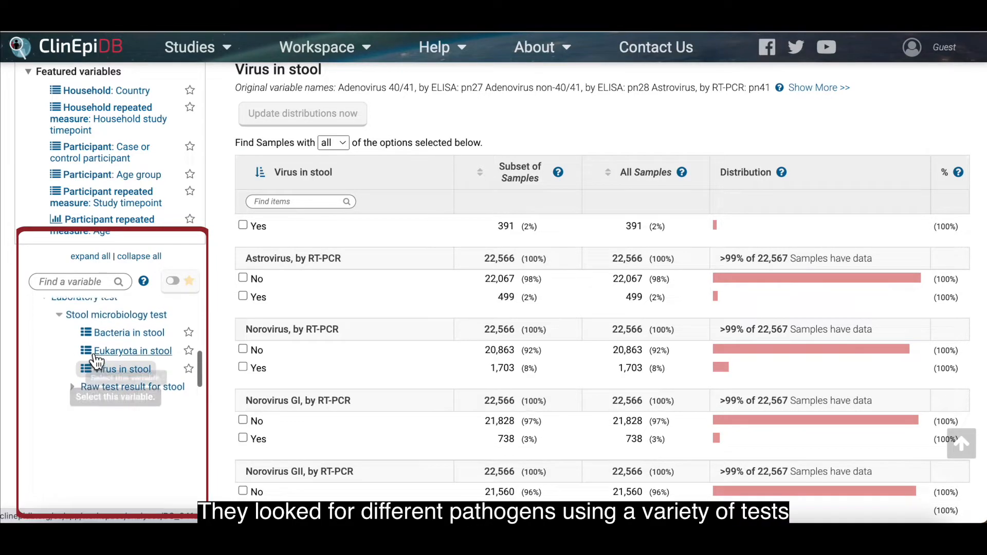
scroll(138, 375, down, 1)
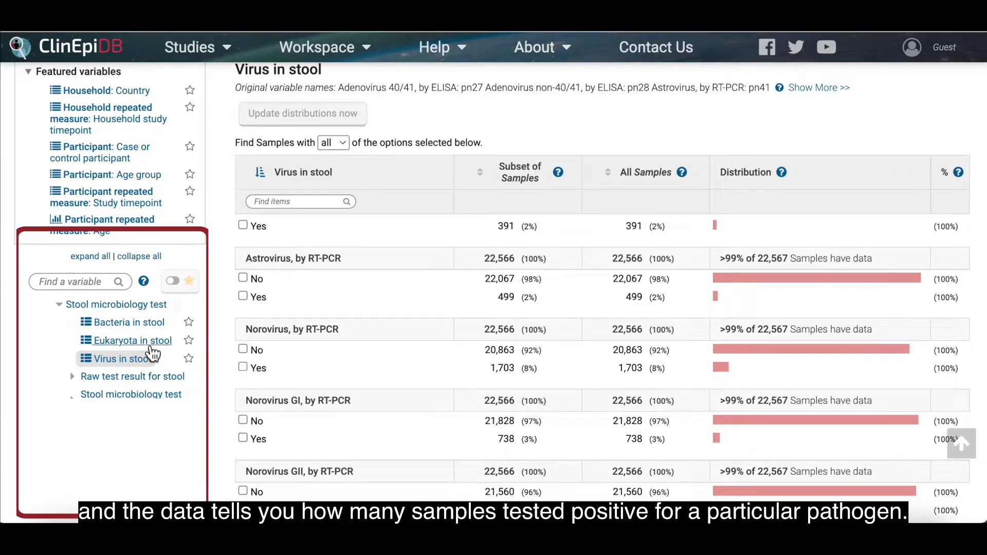
click(124, 341)
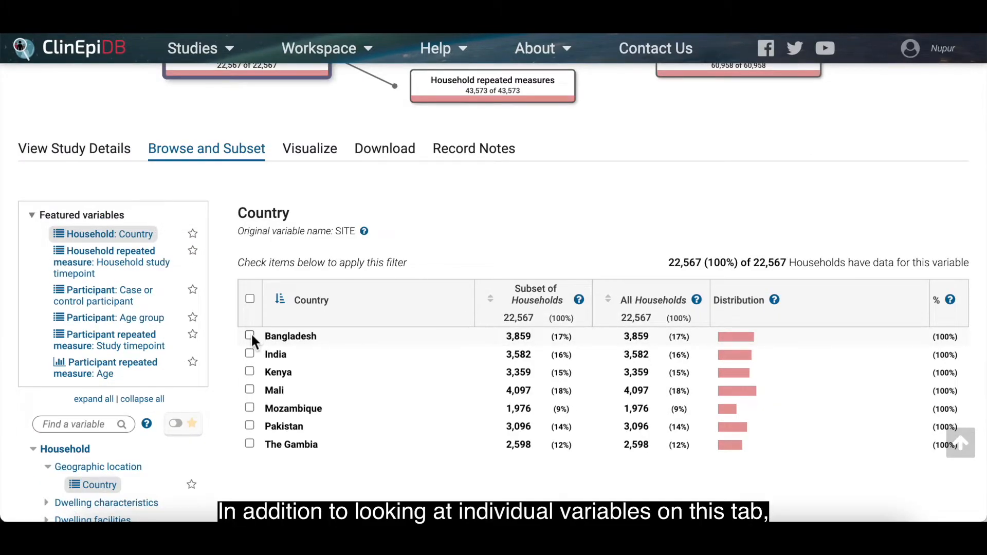
Step: Filter the Country variable to Bangladesh, India and Pakistan, and review the subset counts in the dataset diagram
click(250, 336)
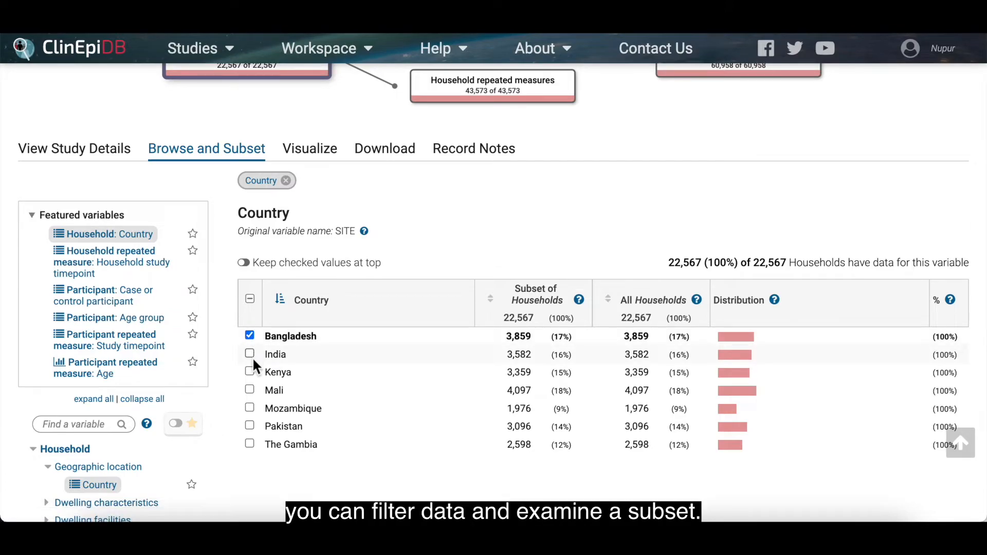
click(251, 355)
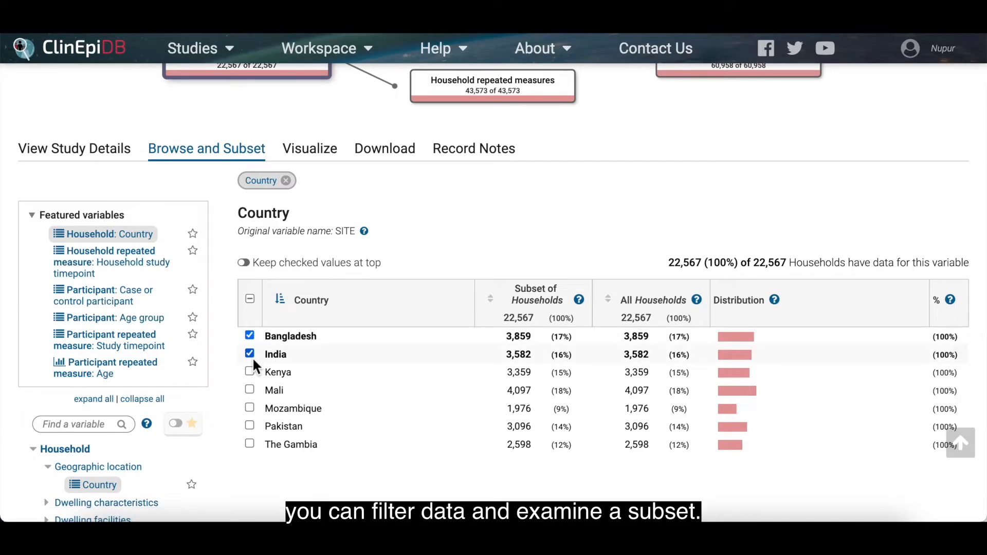
click(251, 426)
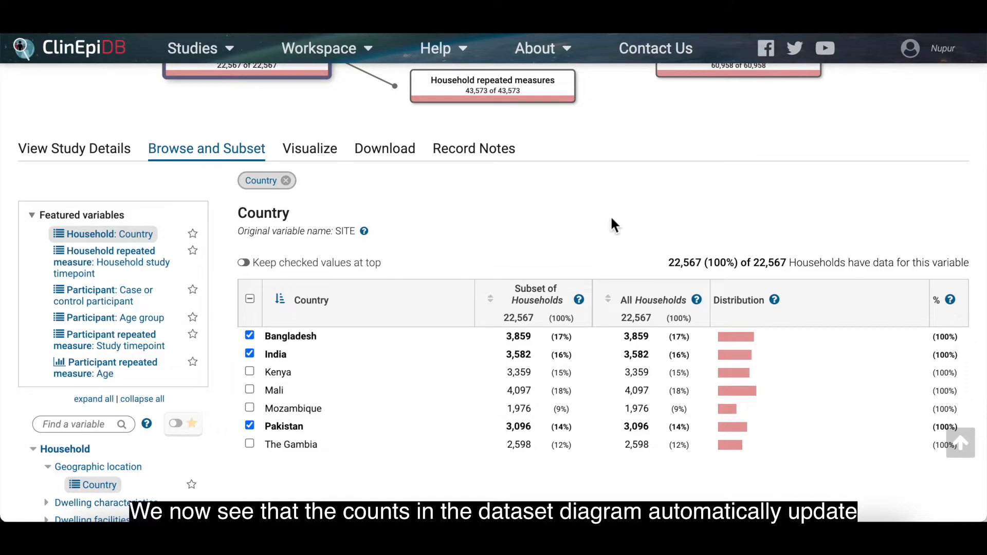
scroll(612, 224, up, 2)
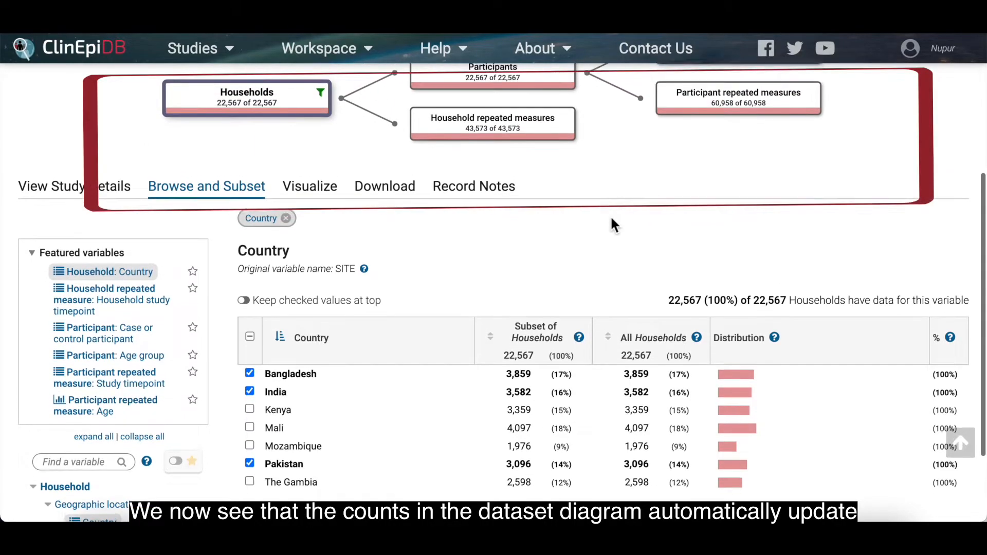
scroll(612, 225, up, 1)
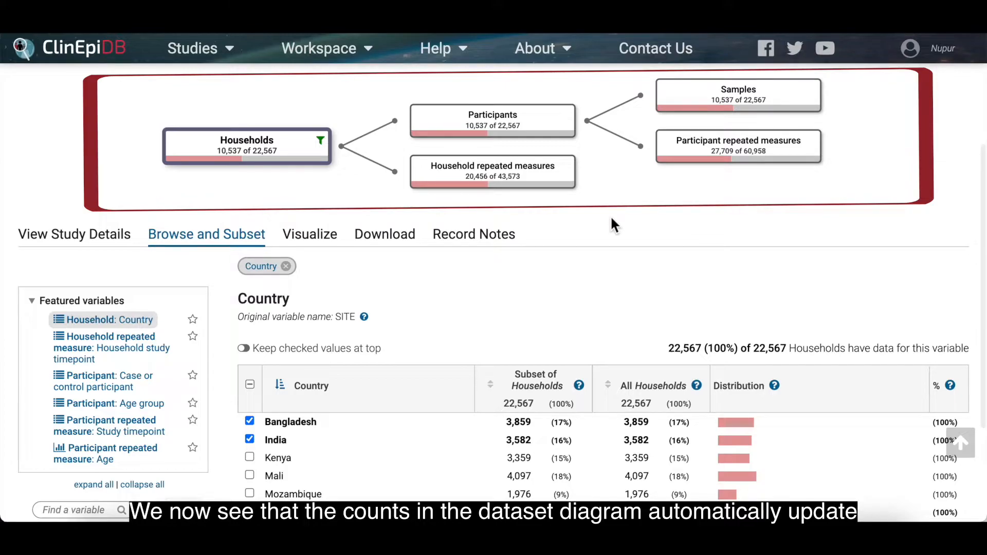
scroll(611, 218, up, 1)
scroll(612, 224, up, 2)
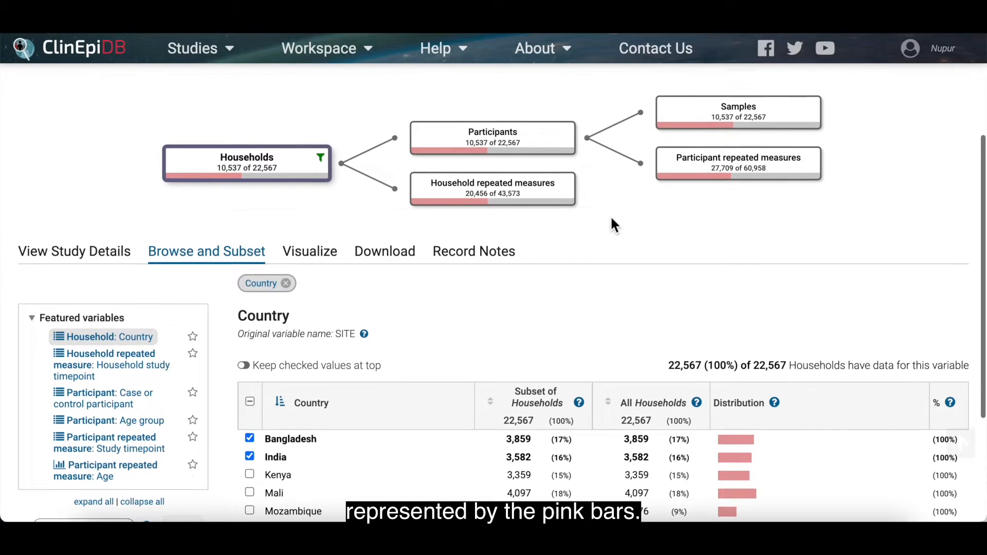
scroll(611, 219, up, 2)
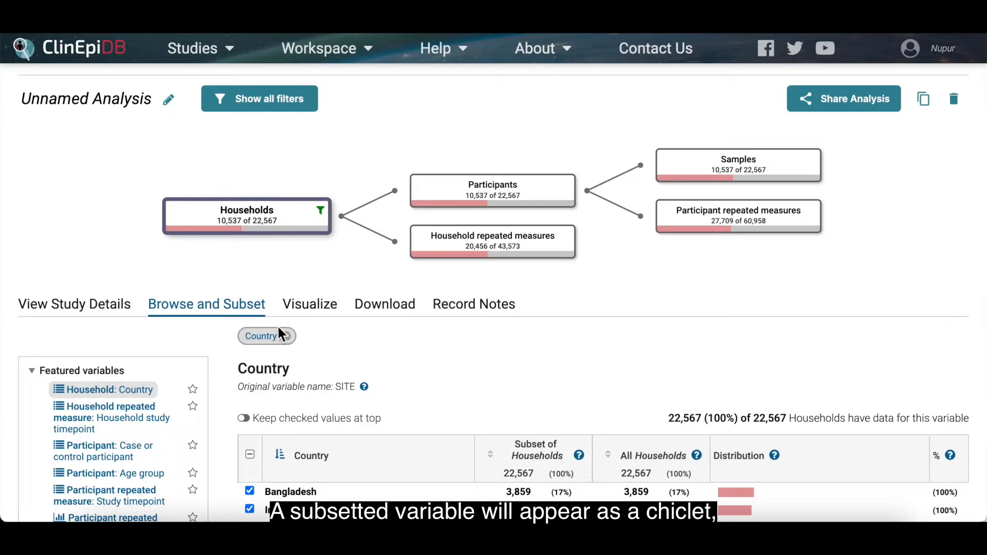
mouse_move(268, 339)
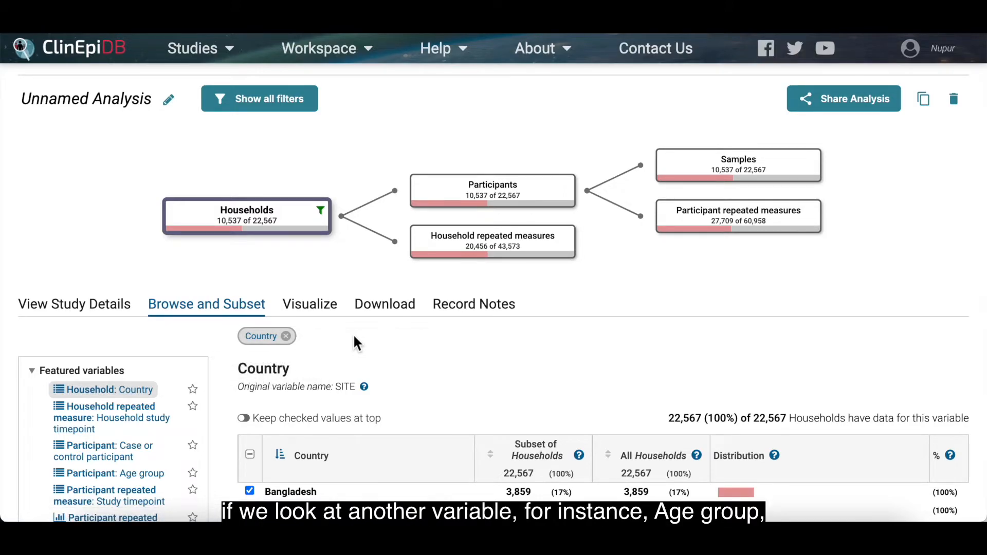
Step: Open the Participant Age group variable and compare its subset distribution with that of all participants
scroll(354, 337, down, 3)
scroll(353, 334, down, 2)
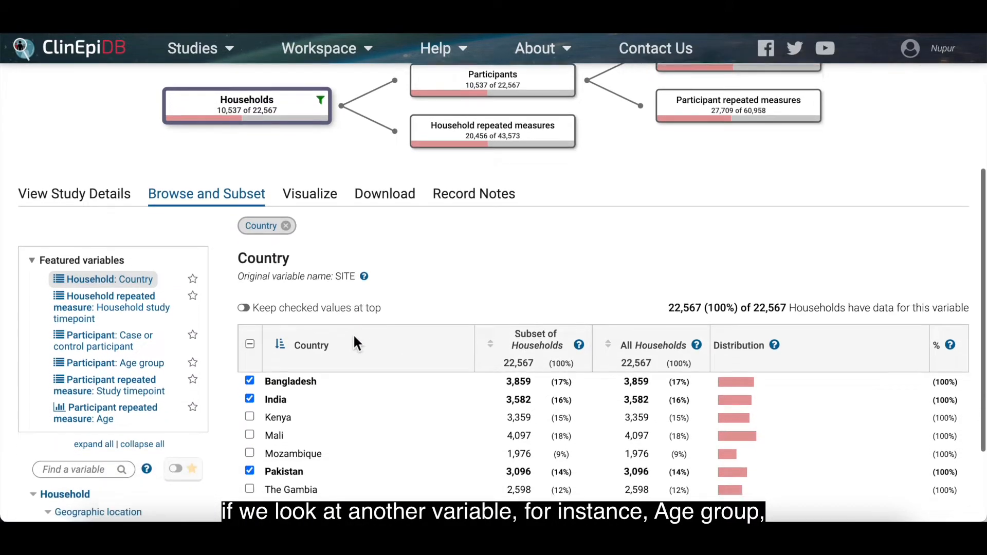
click(151, 357)
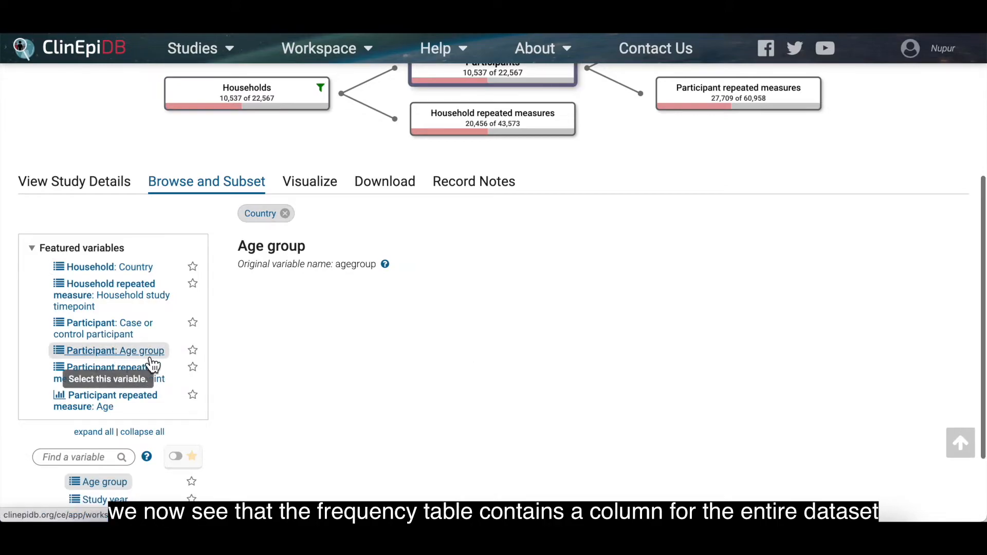
scroll(319, 441, down, 1)
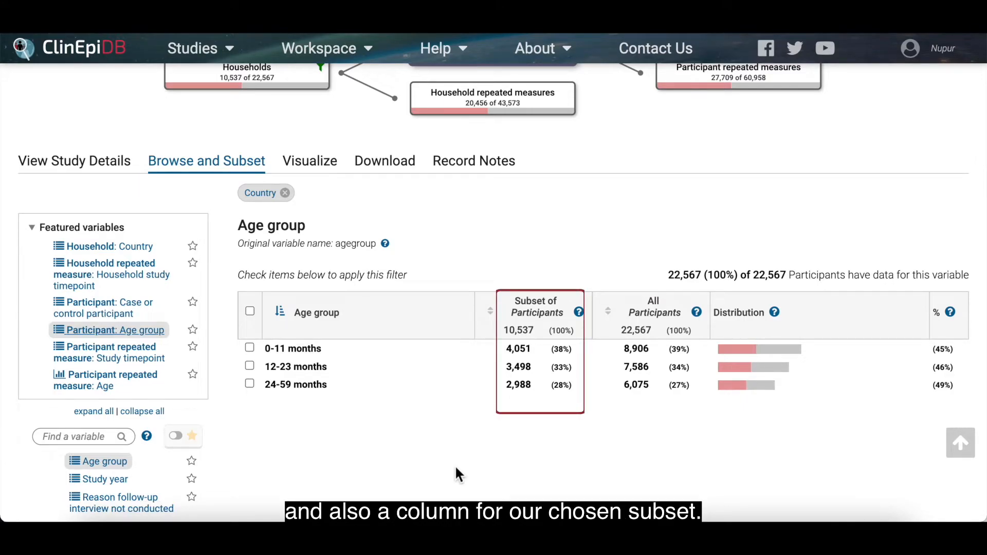
Step: Open the Participant repeated measure Age variable, remove the Country filter and subset on ages 6 to 12 months
click(129, 380)
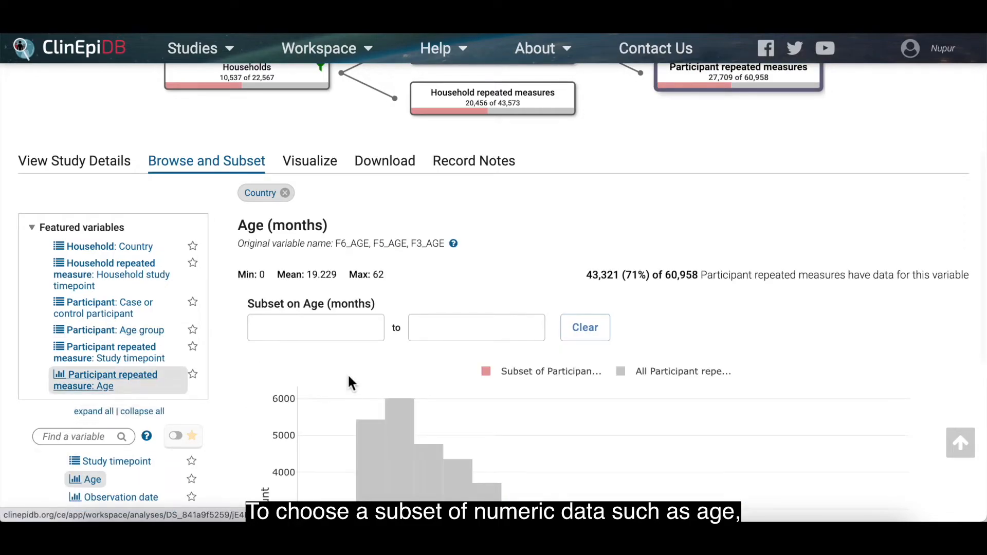
click(285, 193)
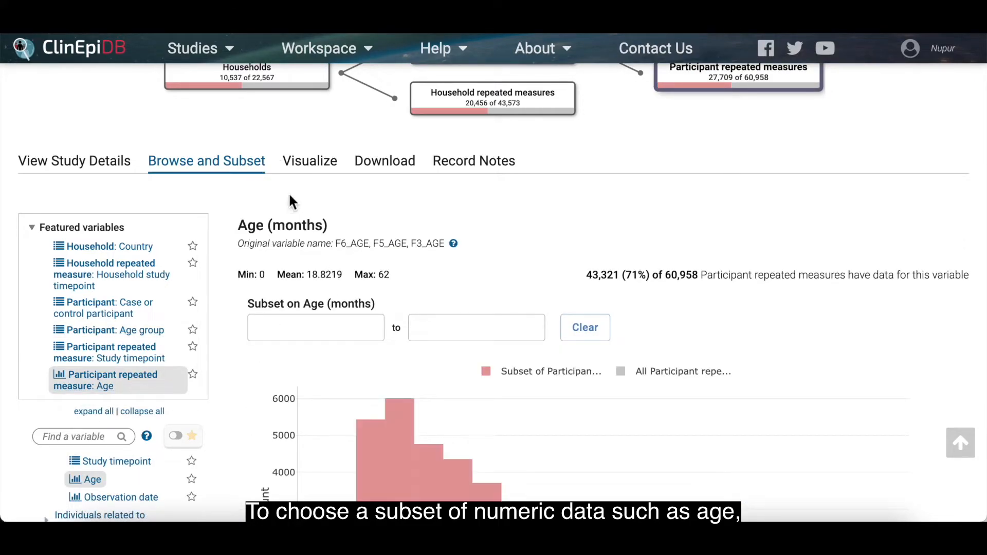
scroll(466, 226, down, 1)
click(341, 283)
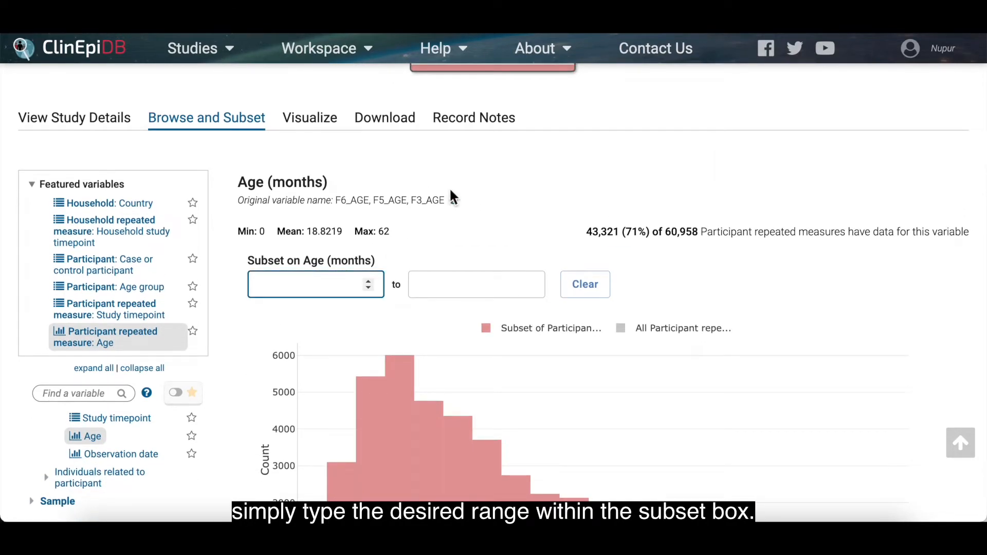
scroll(450, 191, down, 3)
text(6)
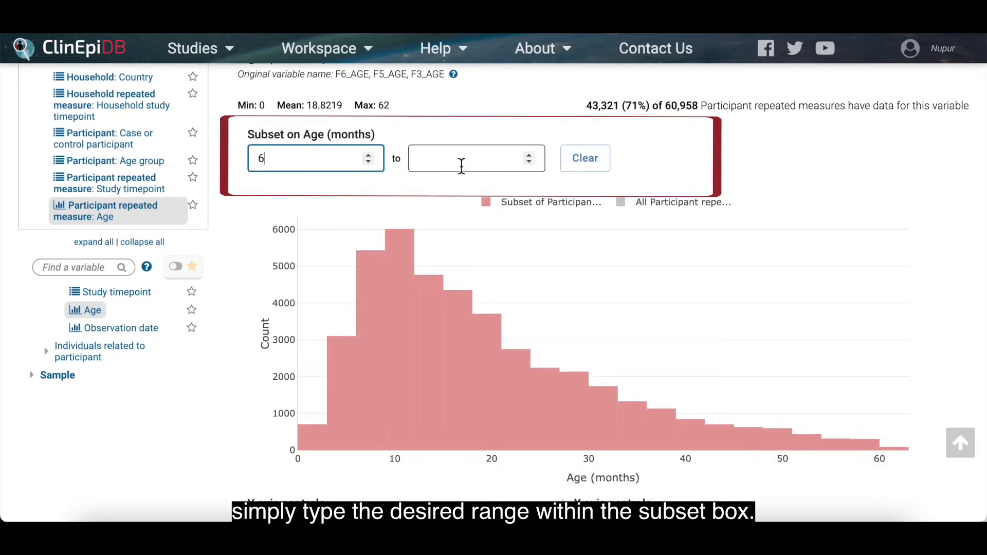
click(461, 160)
text(12)
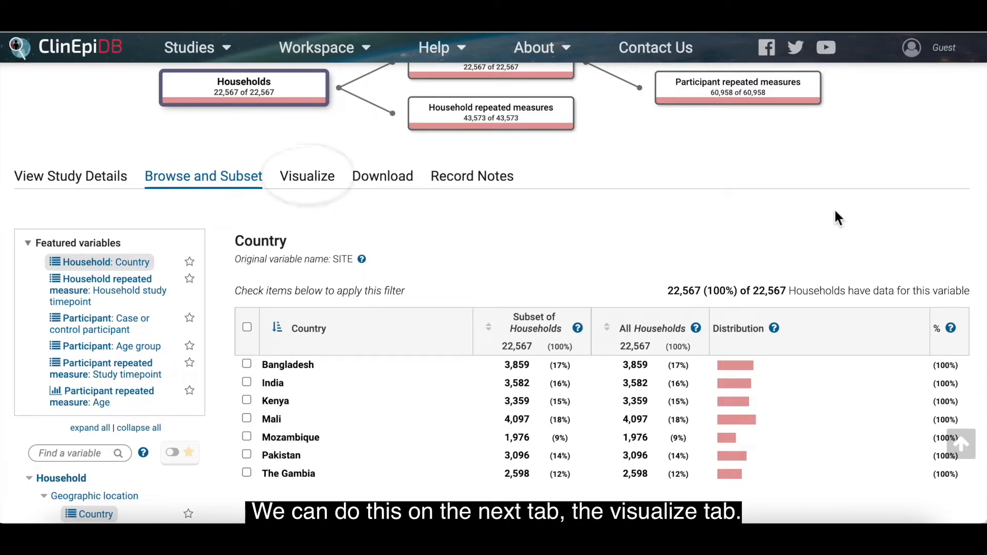
Step: Create a new bar plot visualization for the study
click(307, 179)
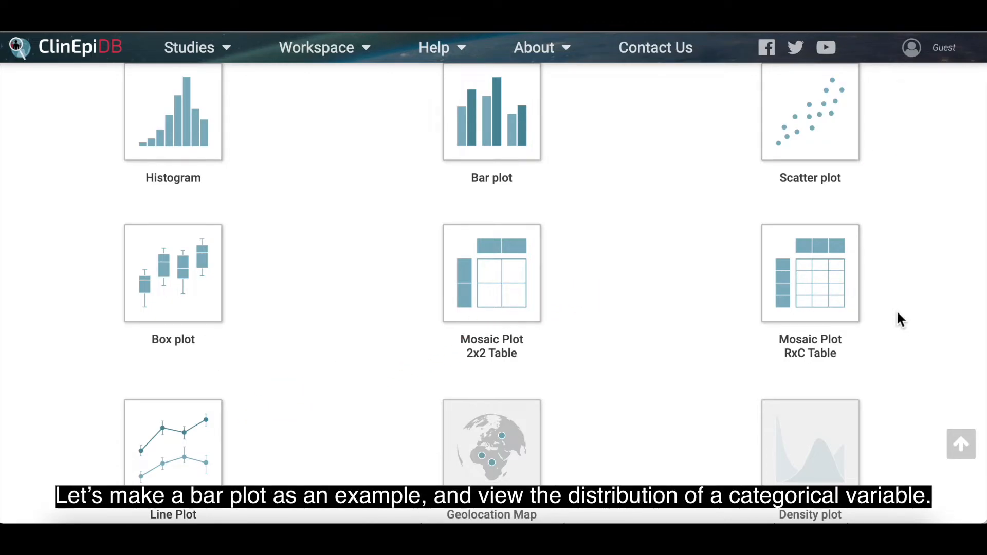
scroll(898, 315, up, 1)
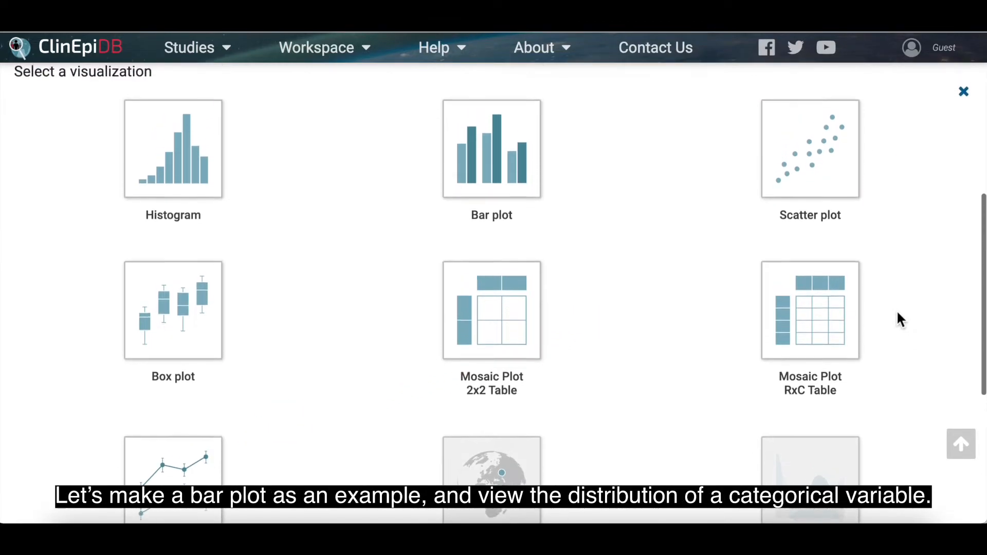
click(514, 196)
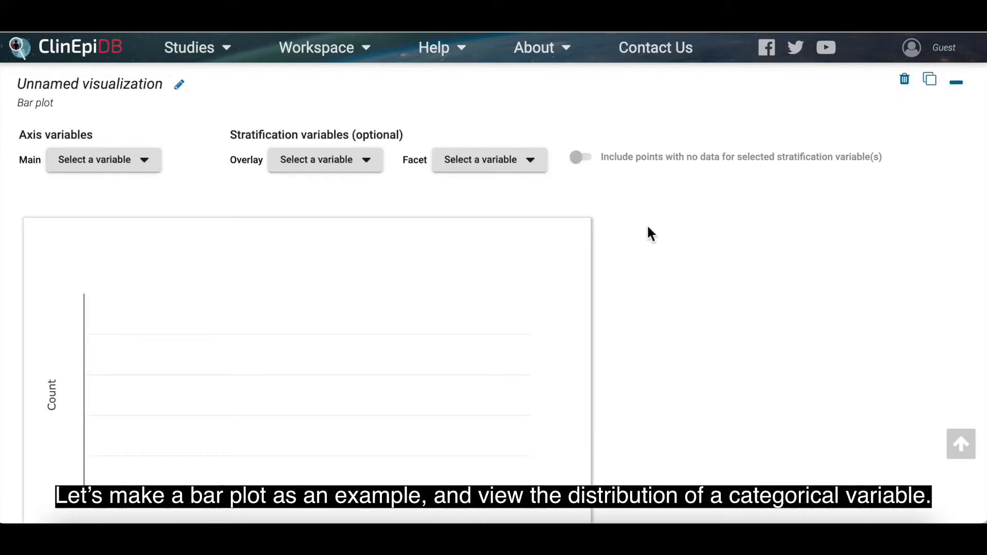
scroll(609, 184, down, 1)
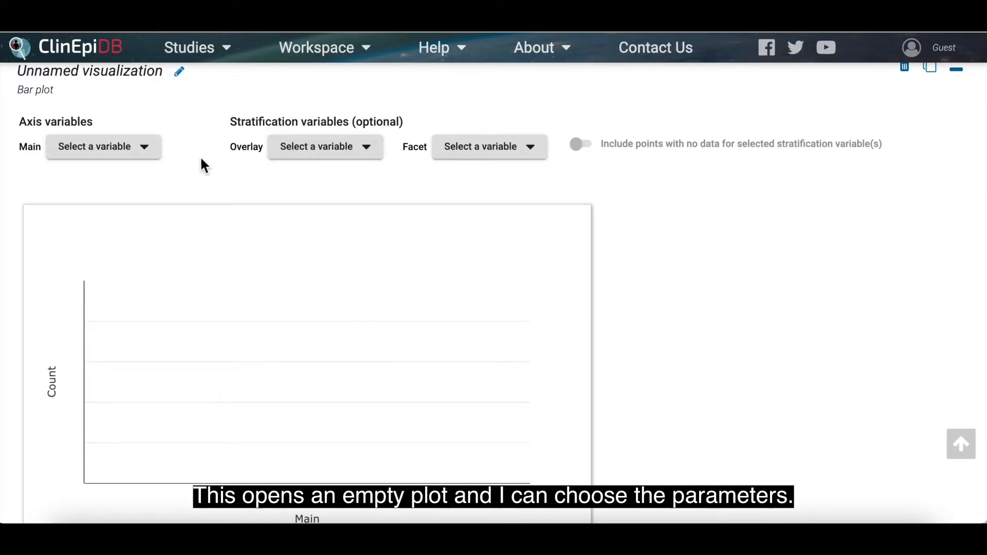
Step: Open the bar plot's Main axis variable list, expand the whole tree and browse the Household variables
click(144, 147)
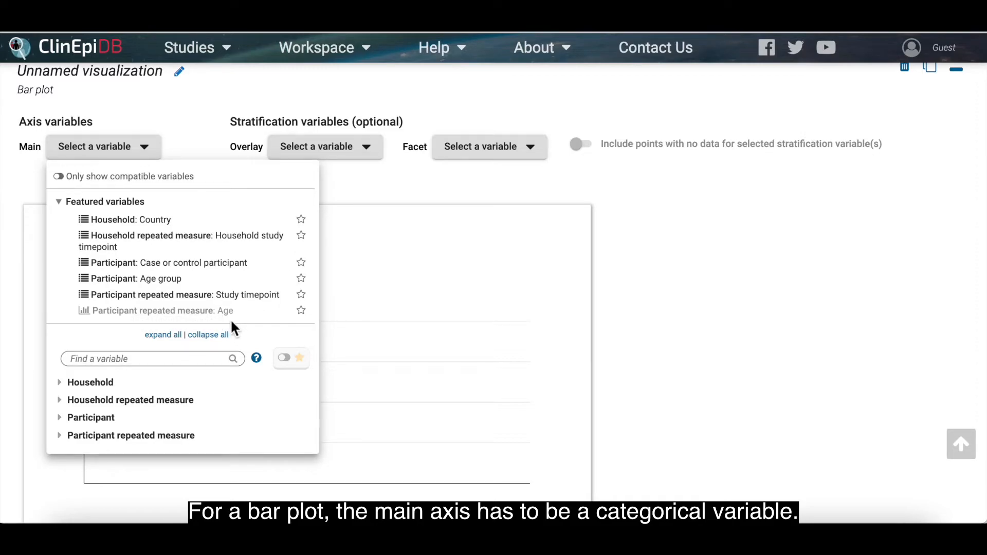
mouse_move(227, 319)
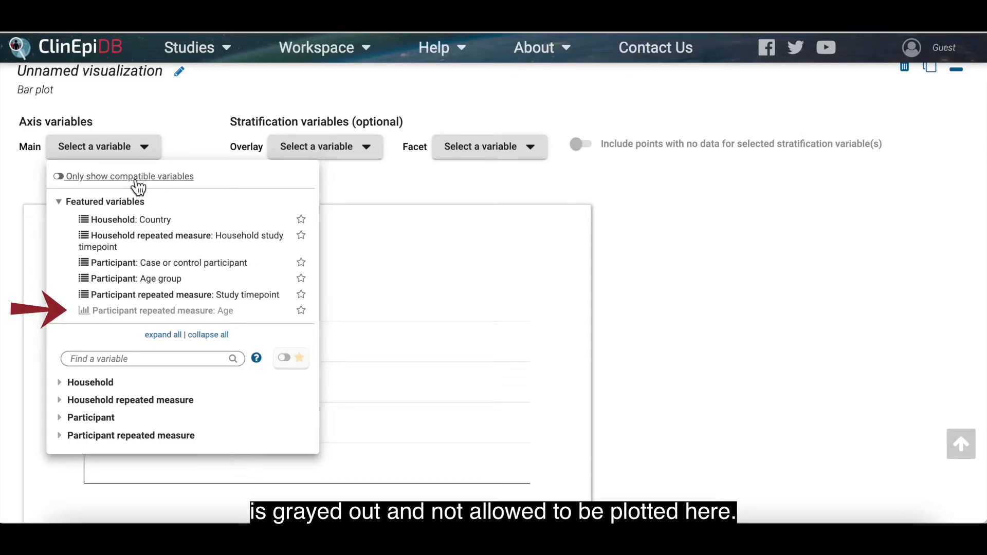
click(162, 336)
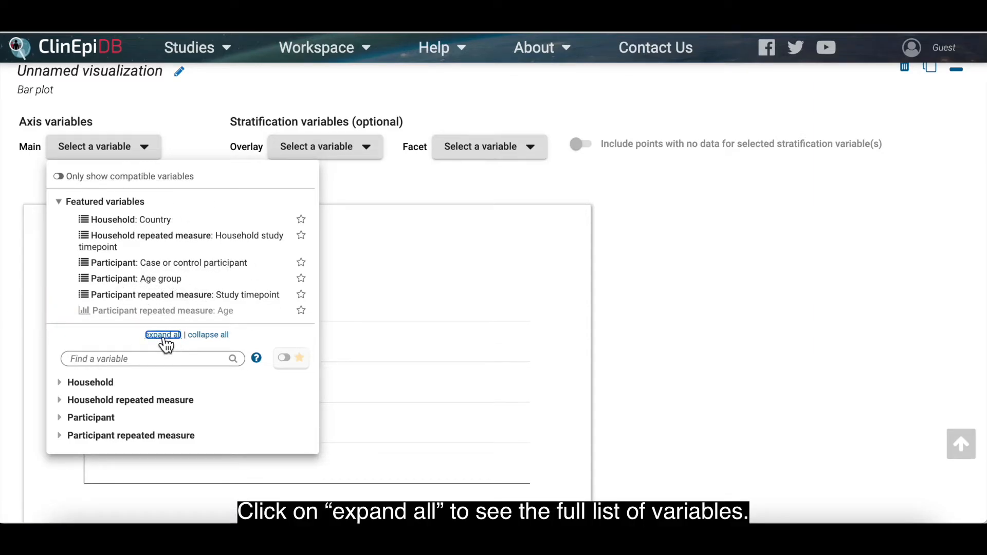
scroll(274, 396, down, 2)
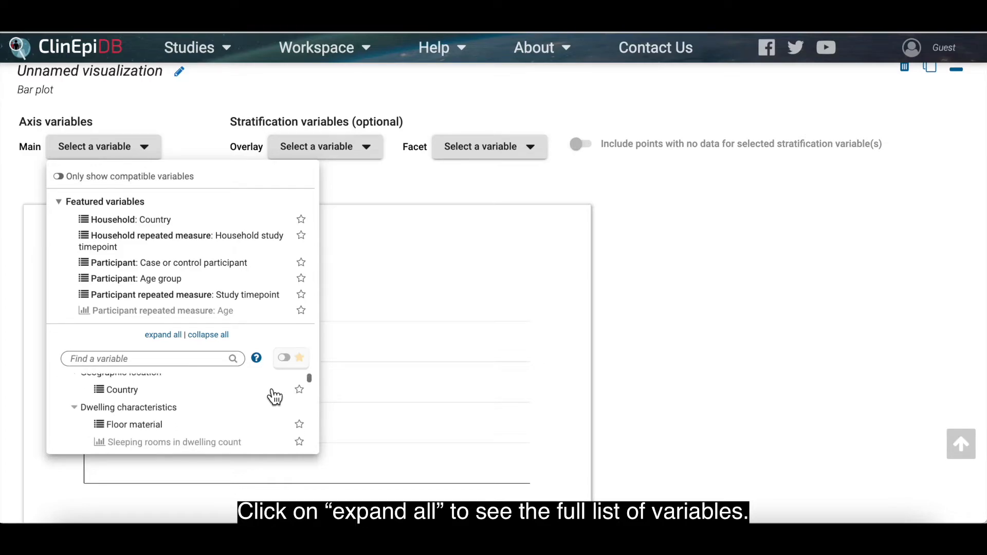
scroll(268, 392, down, 3)
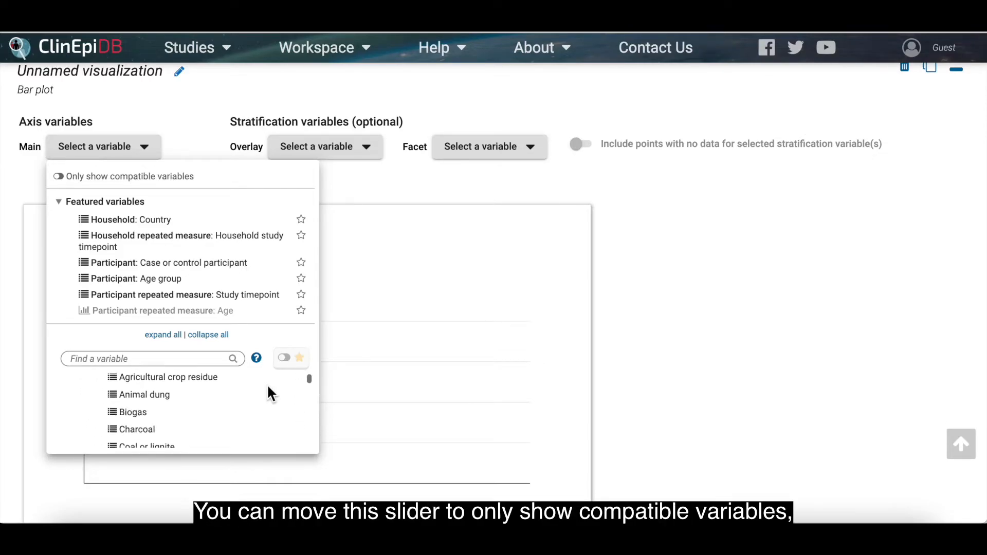
scroll(267, 383, down, 2)
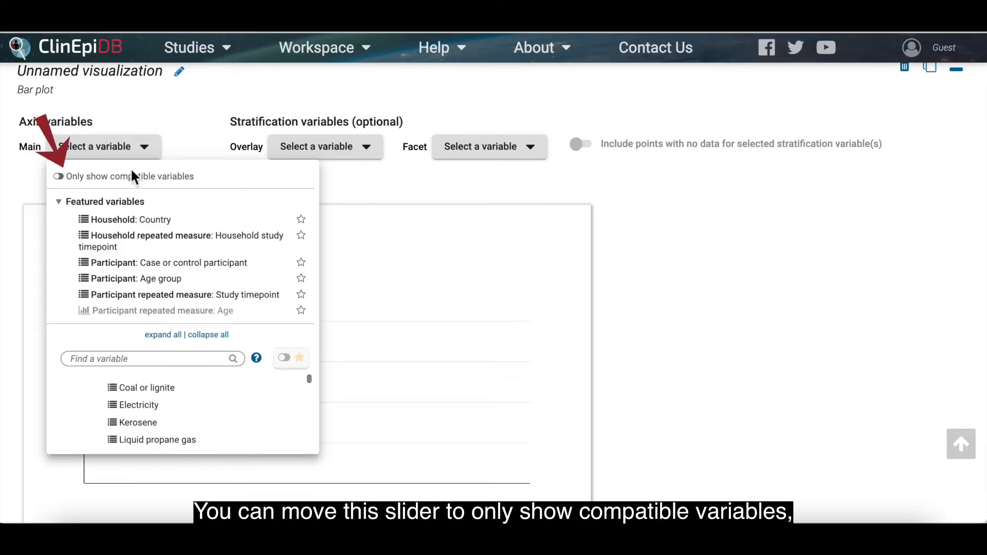
Step: Restrict the Main axis variable list to compatible variables only and browse the remaining Household variables
click(71, 180)
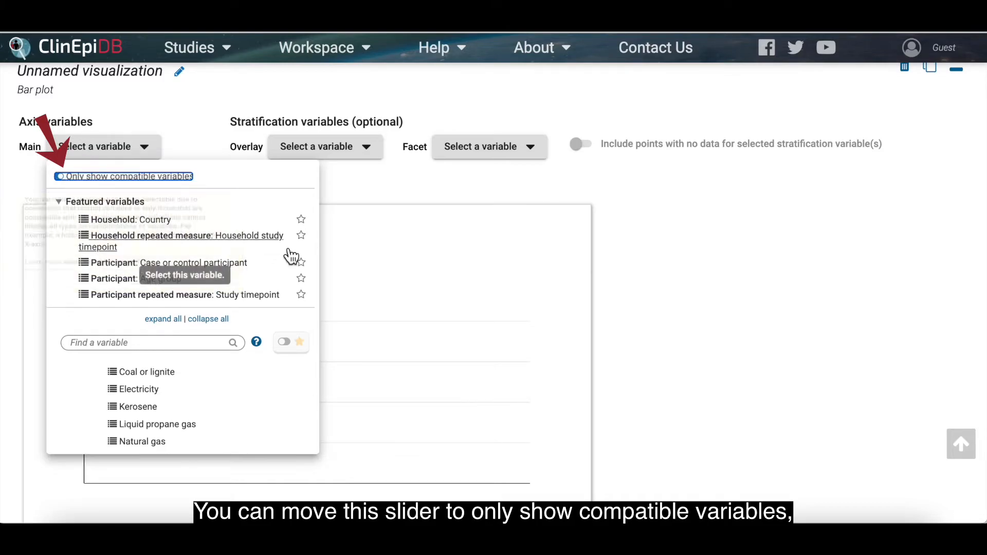
scroll(261, 403, down, 5)
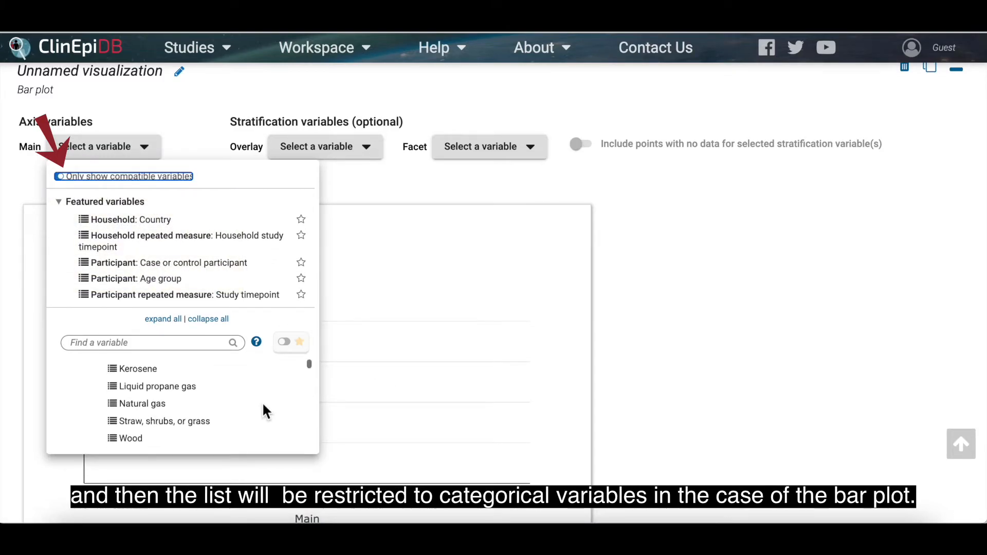
scroll(262, 407, down, 3)
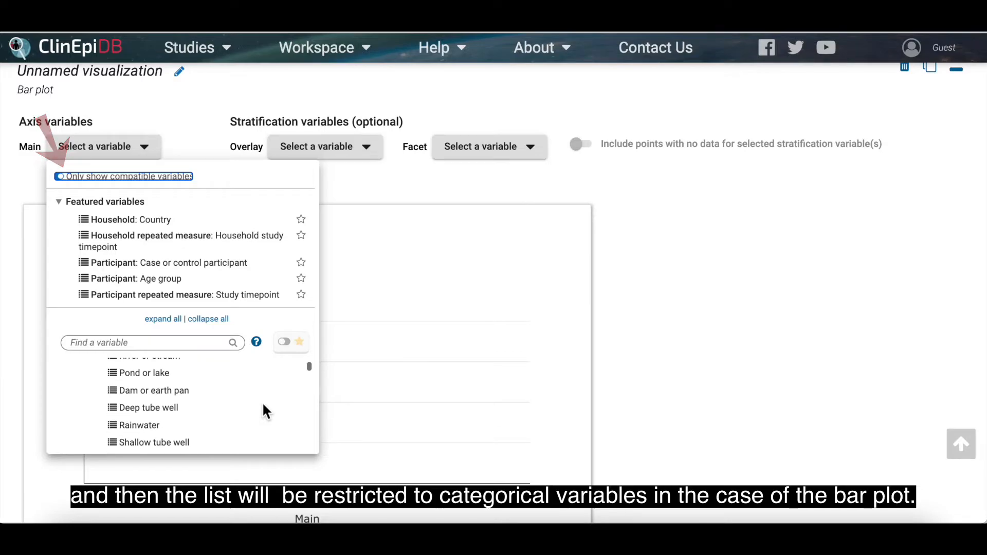
scroll(263, 405, down, 4)
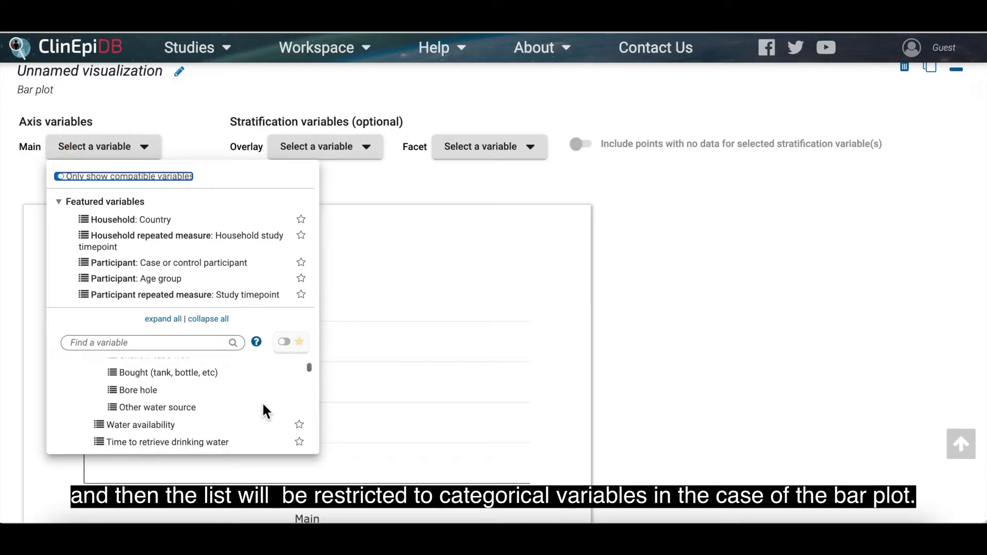
scroll(262, 402, down, 2)
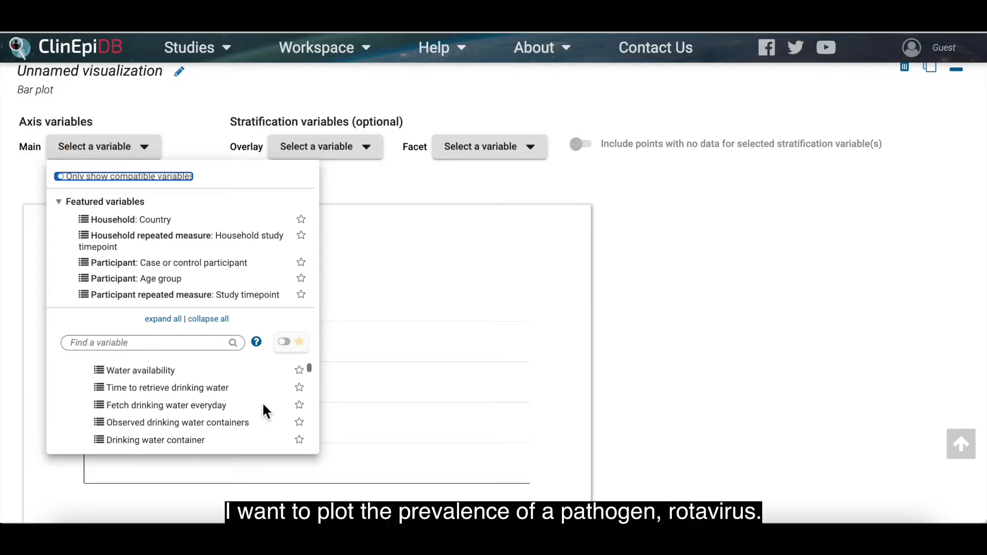
Step: Search the Main axis variables for rotavirus, plot Rotavirus, by ELISA, and inspect the count of the Yes bar
click(195, 342)
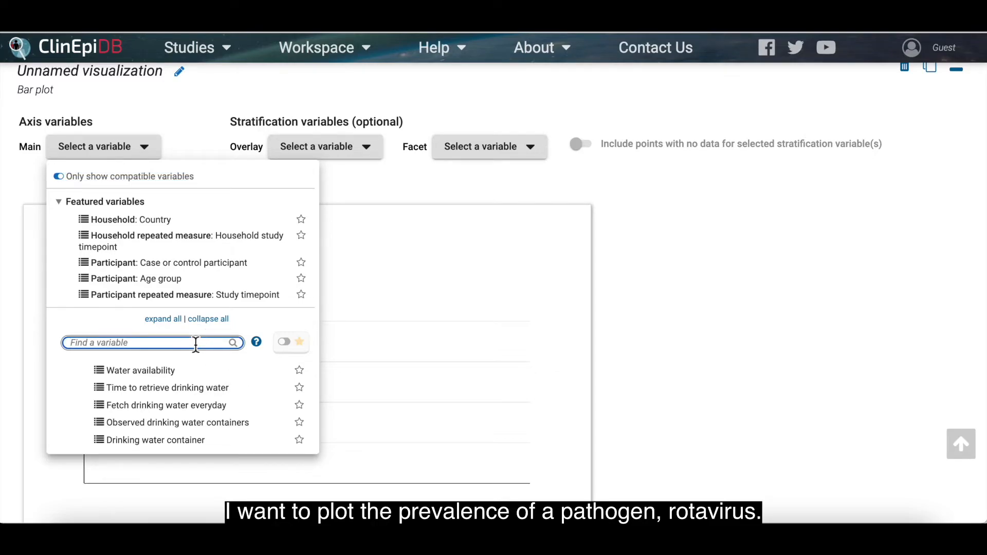
text(rotav)
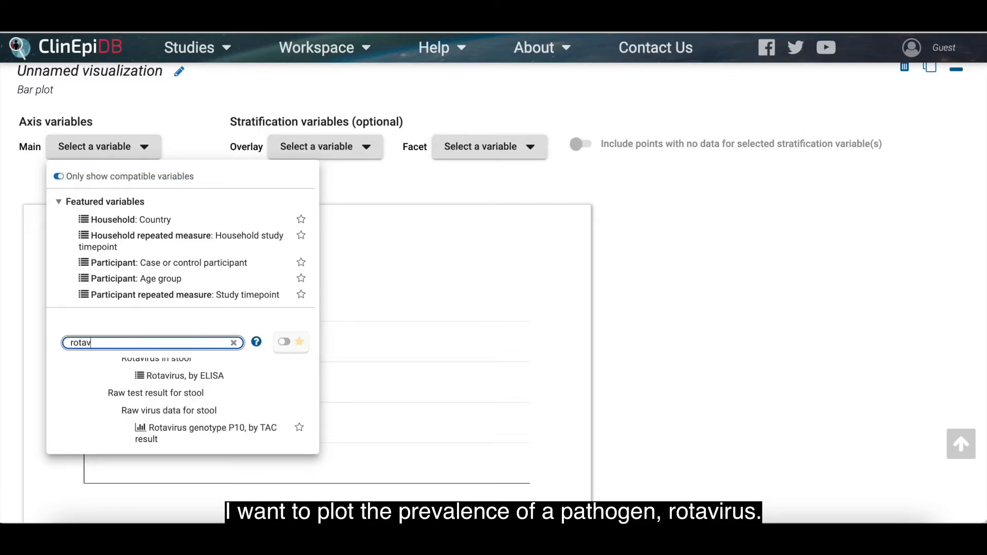
text(irus)
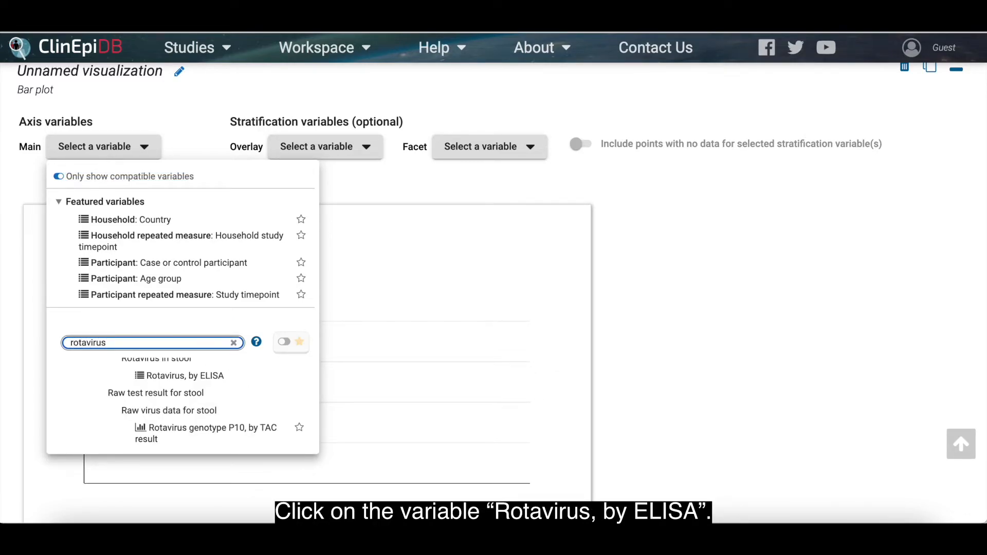
click(205, 380)
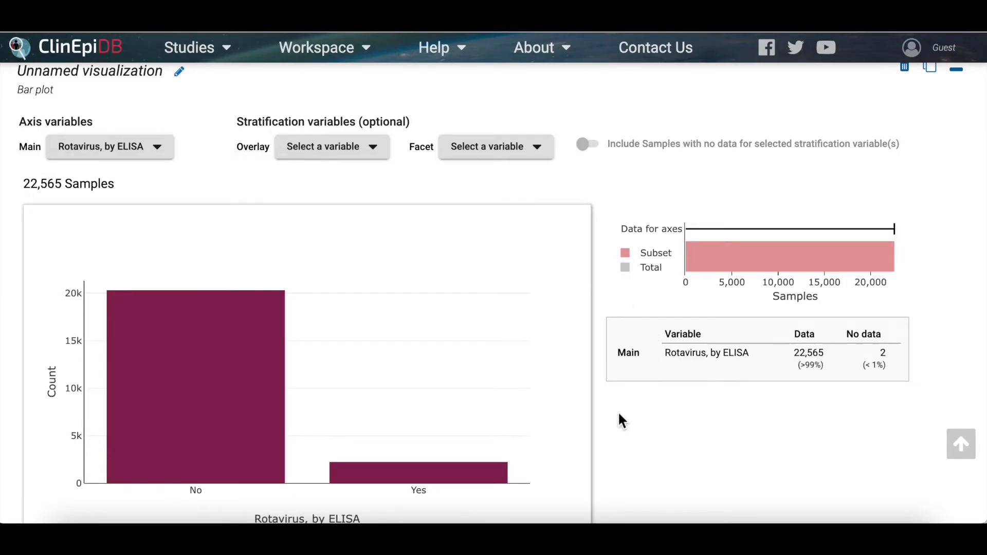
scroll(620, 414, down, 2)
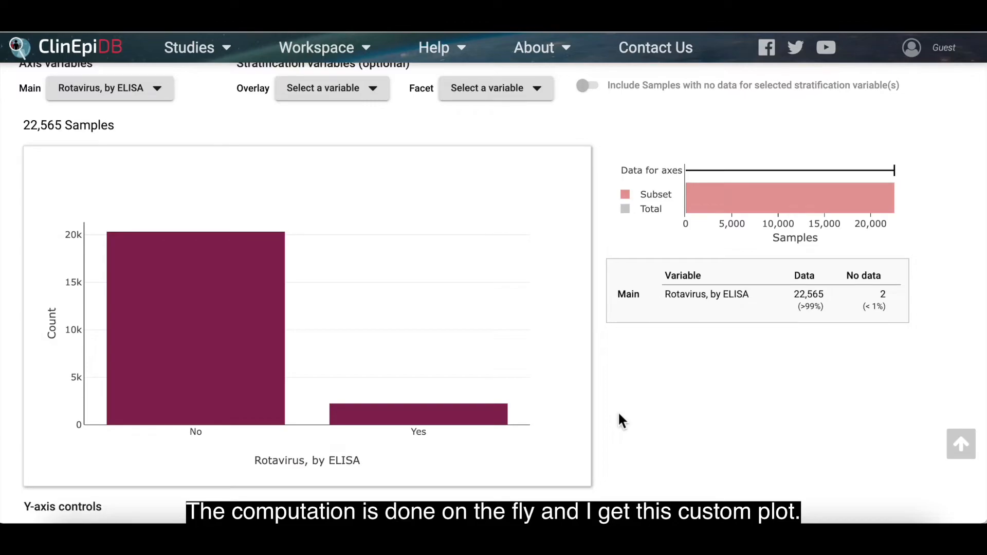
mouse_move(473, 428)
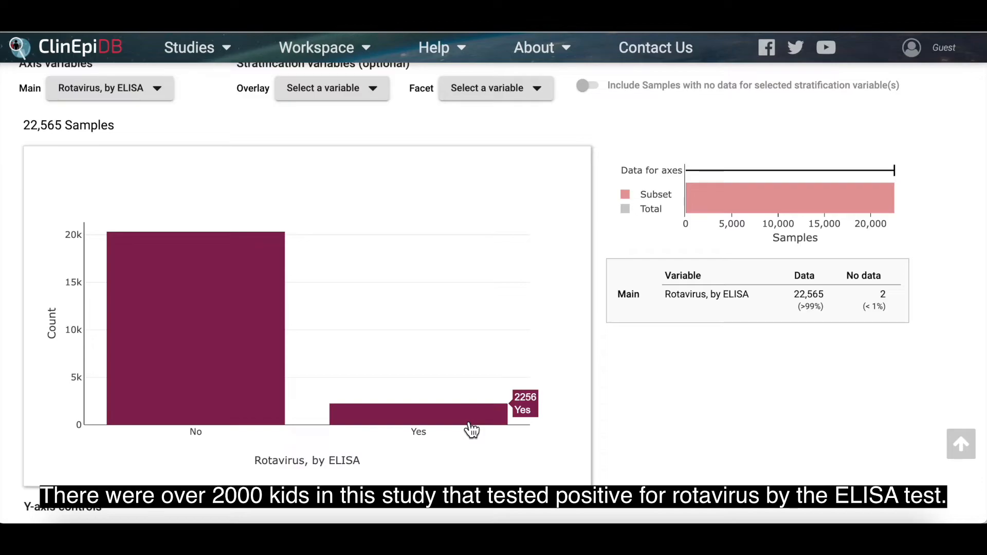
Step: Switch the bar plot's Y-axis from count to proportion and inspect the value of the Yes bar
scroll(528, 459, down, 2)
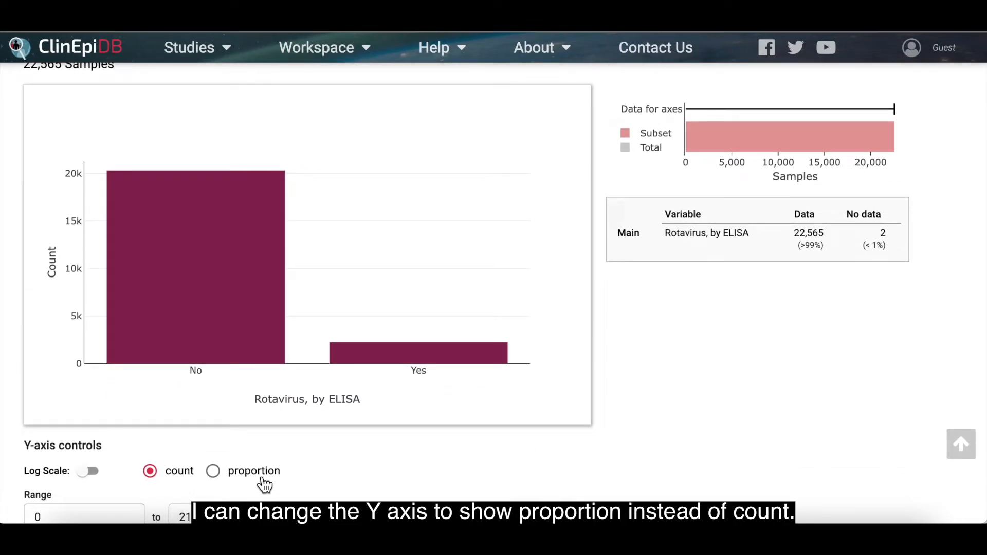
click(218, 471)
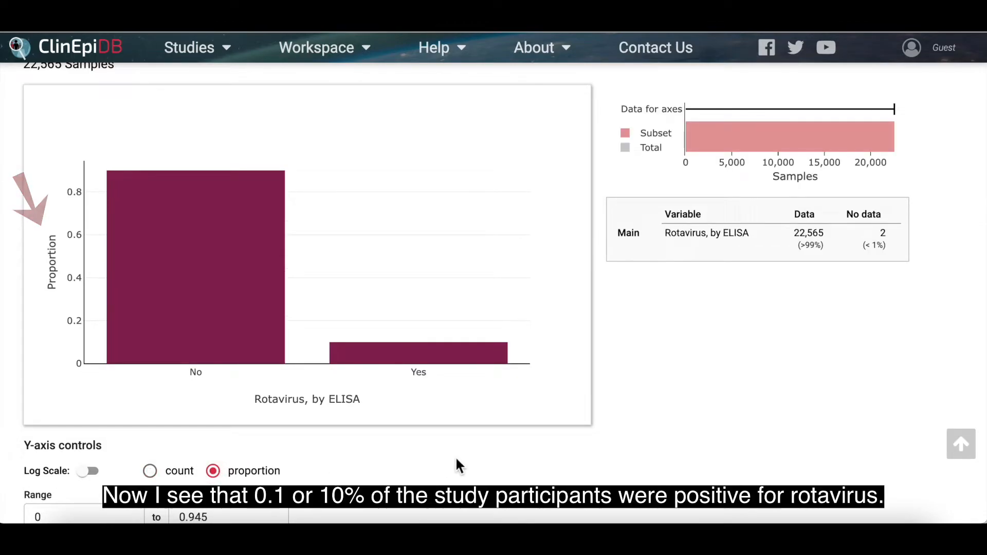
scroll(457, 460, up, 1)
mouse_move(467, 383)
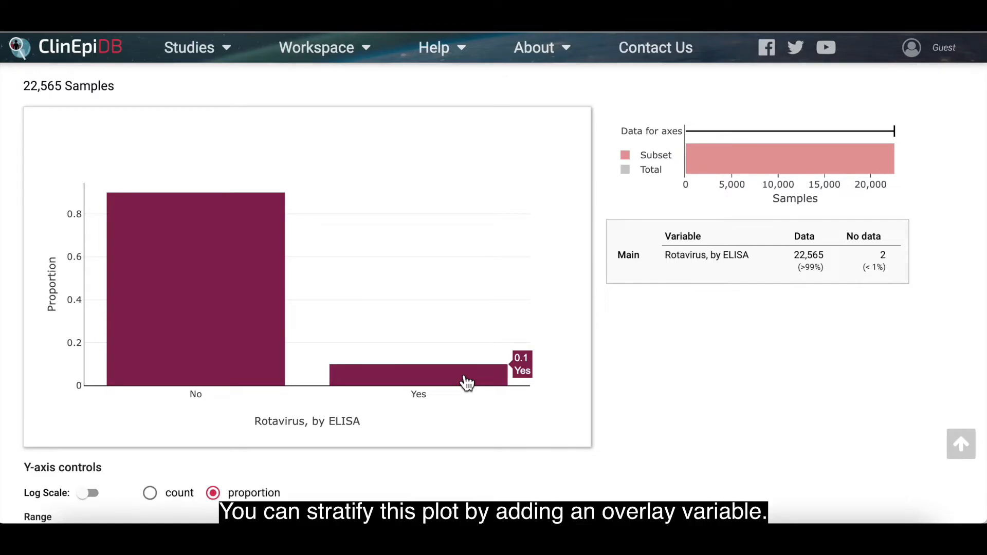
Step: Overlay the bar plot with the Household variable Country and compare the rotavirus-positive proportions for Mali and Mozambique
scroll(467, 383, up, 2)
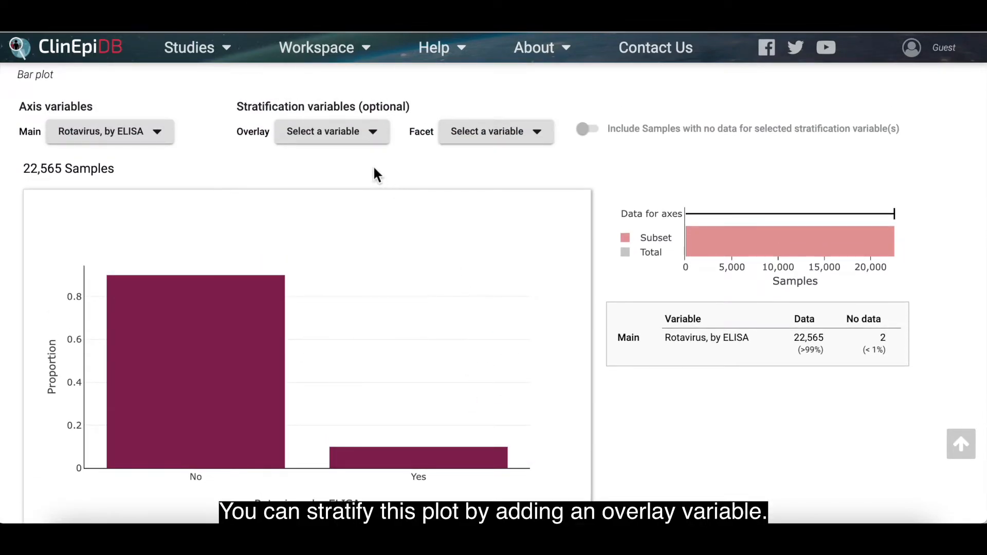
click(371, 137)
click(357, 205)
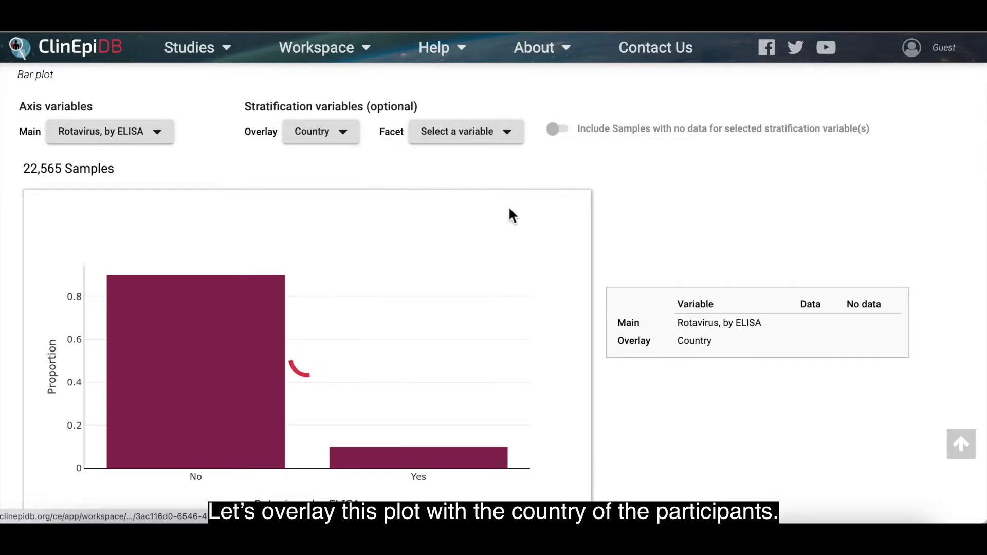
scroll(573, 397, down, 2)
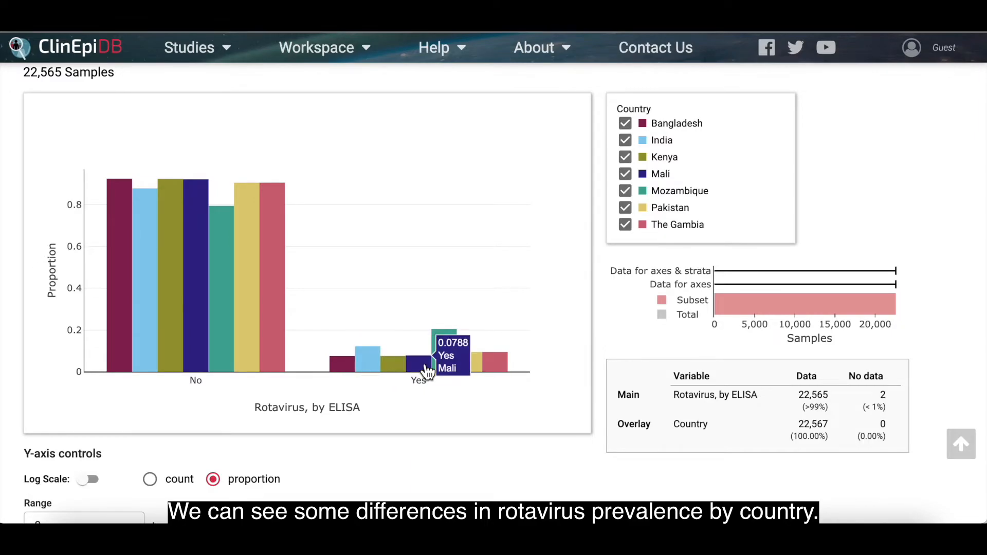
mouse_move(448, 365)
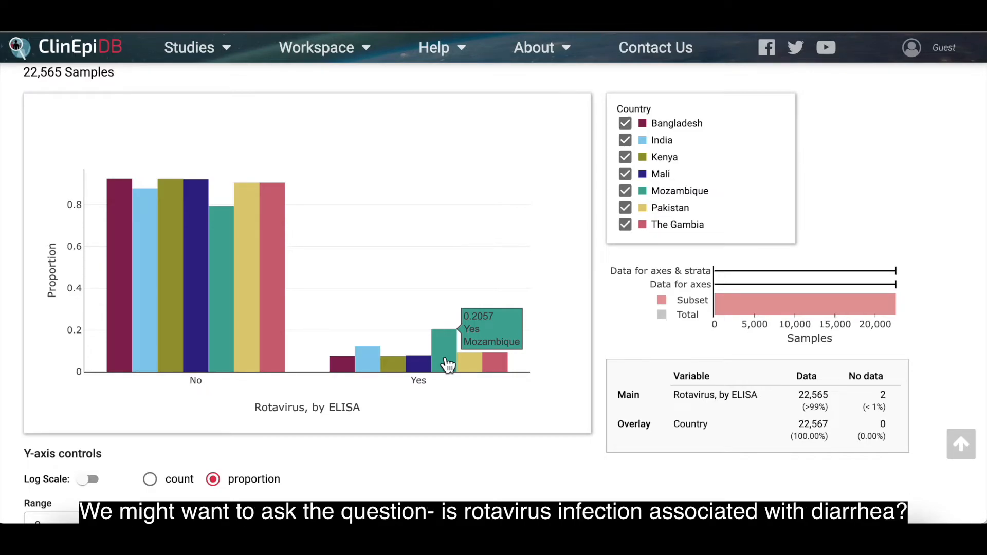
Step: Change the overlay variable to Case or control participant and compare the rotavirus-positive proportions of cases and controls
scroll(448, 365, up, 3)
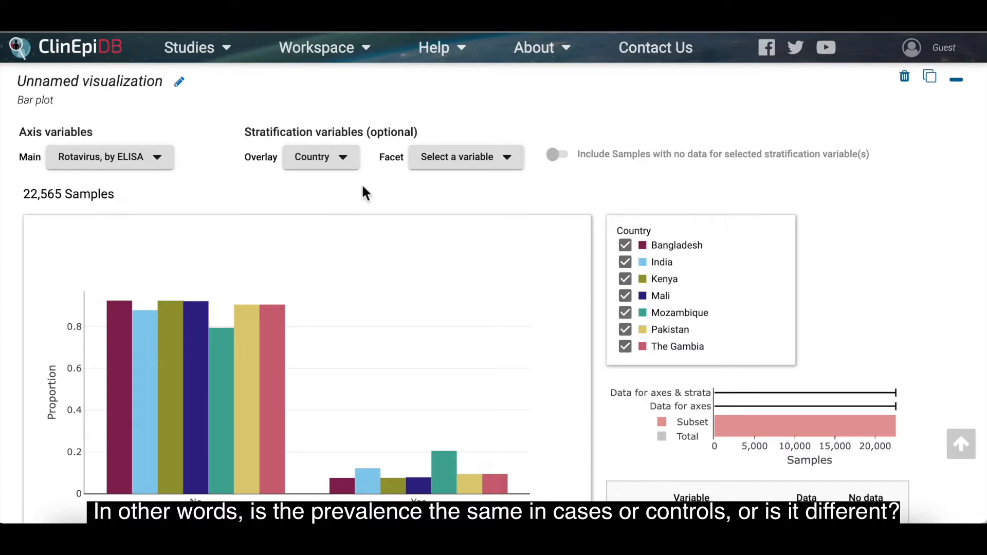
click(342, 161)
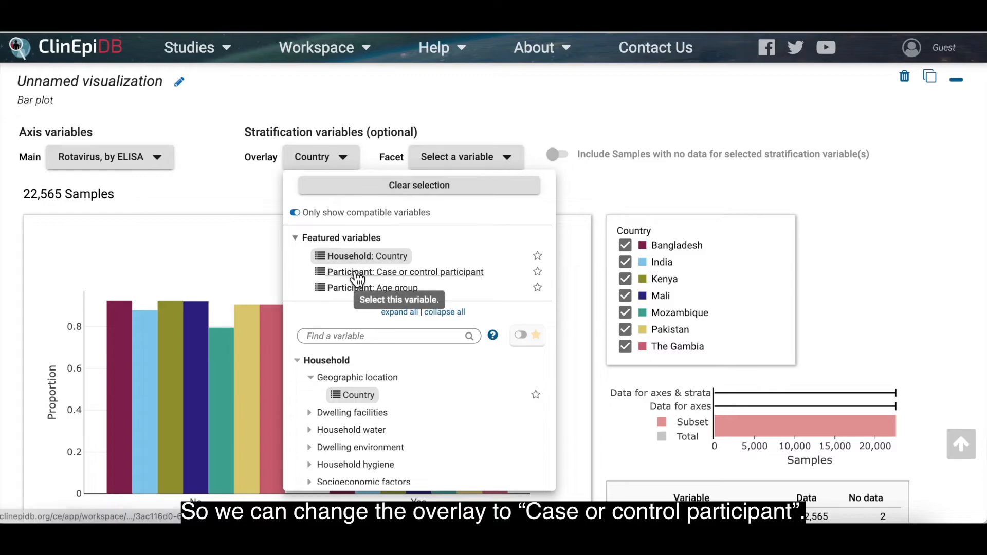
click(394, 274)
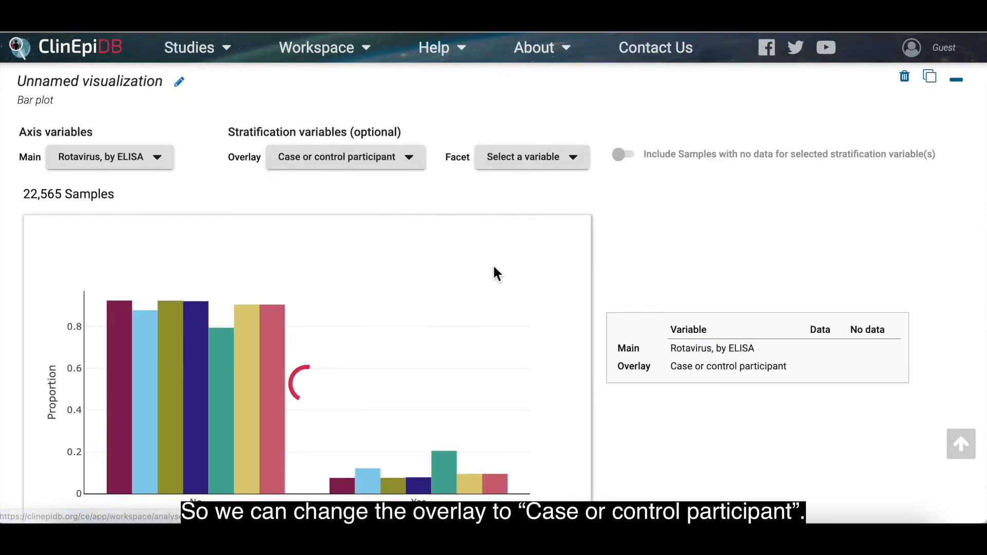
scroll(591, 342, down, 1)
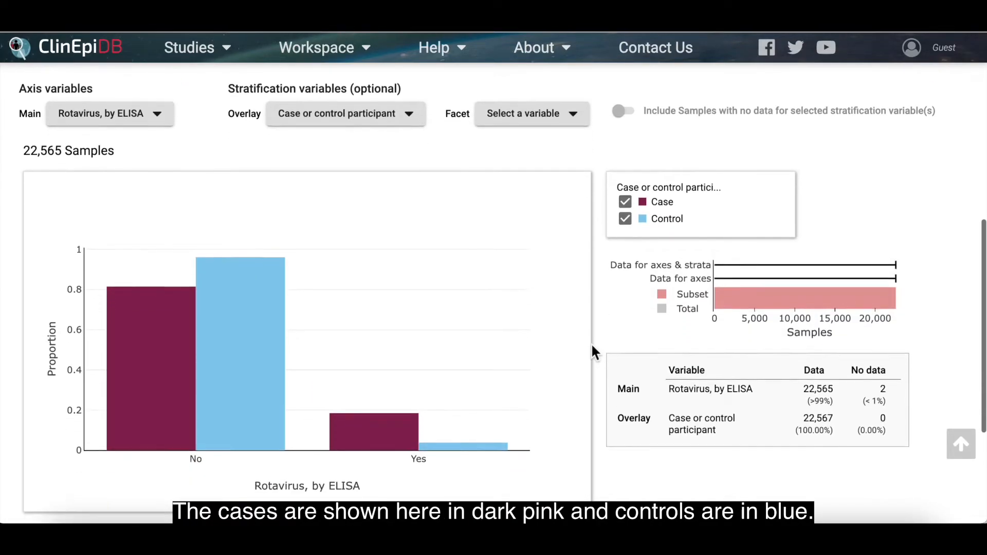
mouse_move(401, 438)
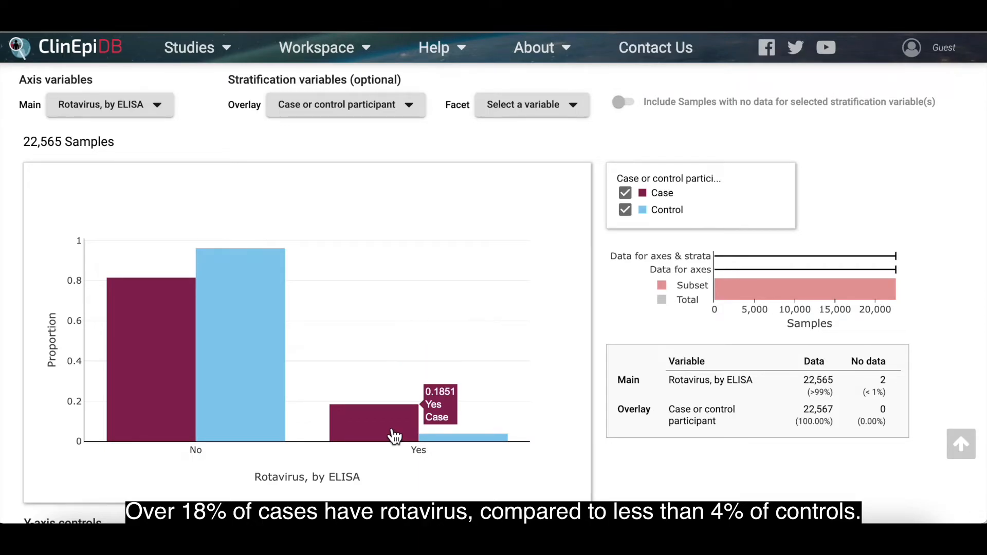
mouse_move(440, 449)
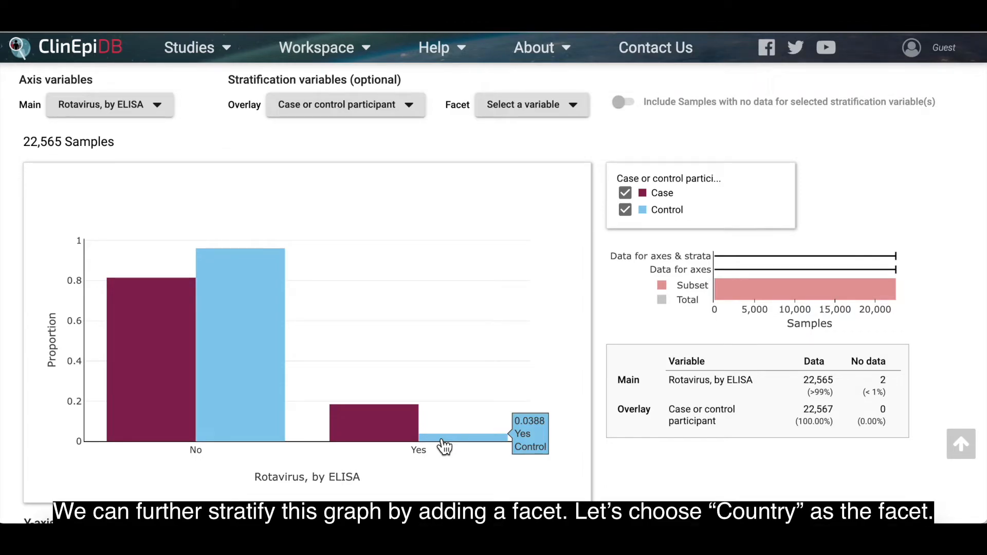
Step: Facet the bar plot by the Household variable Country and look across the per-country graphs
click(538, 122)
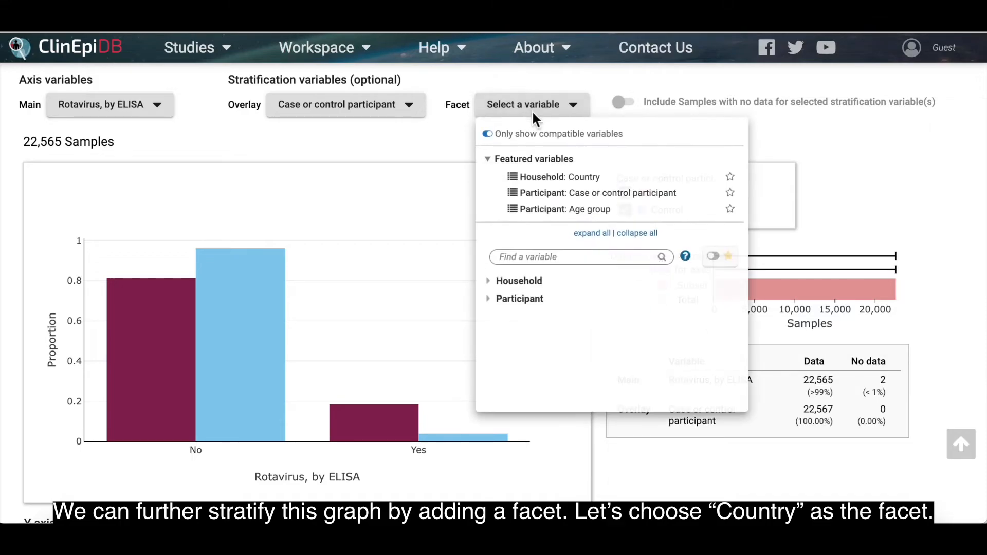
click(522, 176)
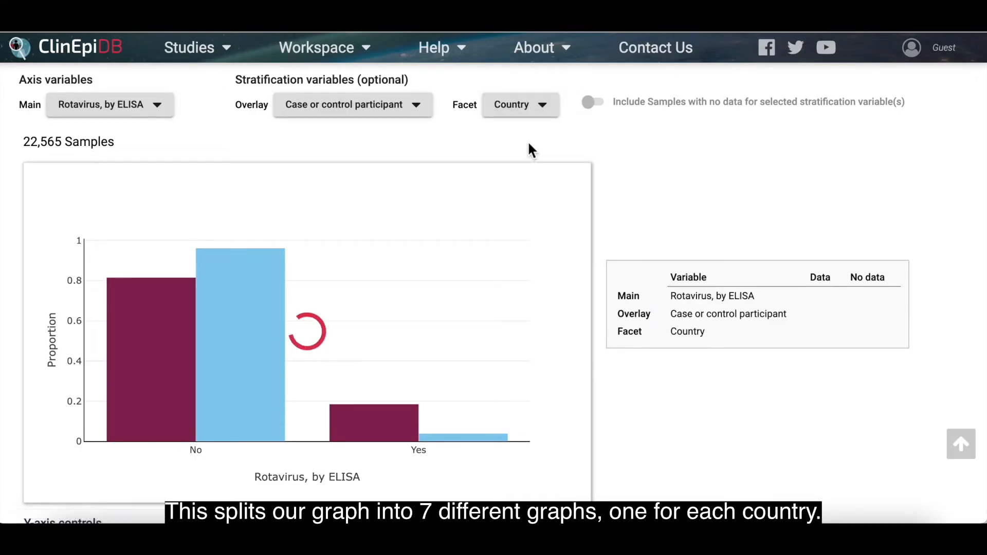
scroll(514, 331, down, 2)
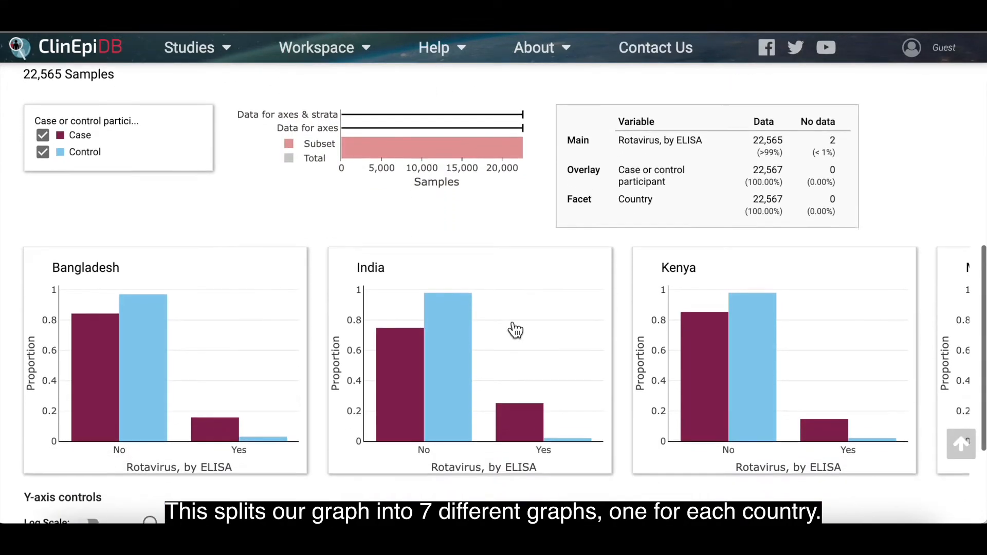
scroll(611, 345, right, 2)
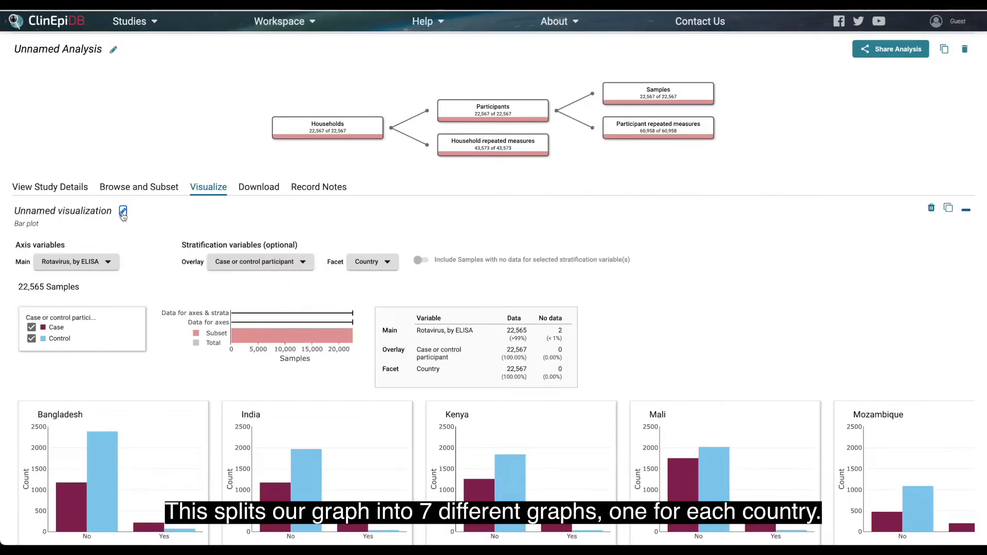
Step: Rename the bar plot visualization as My analysis and return to the overview of saved visualizations
click(106, 211)
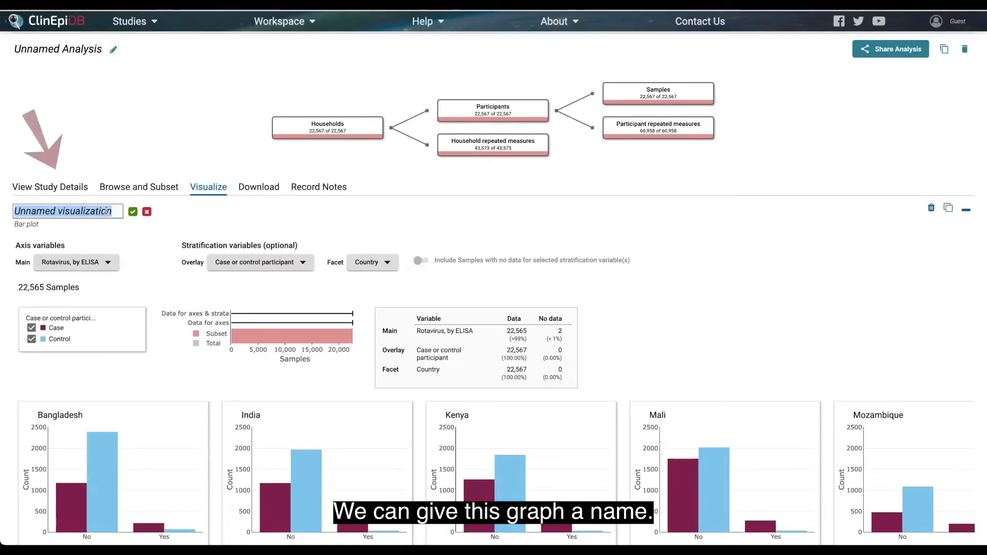
text(My analysis)
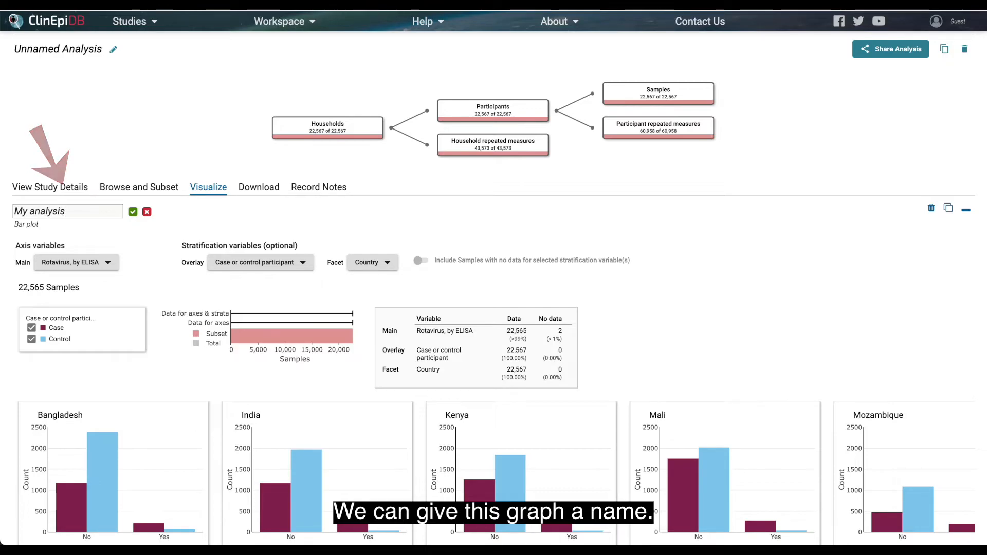
click(134, 213)
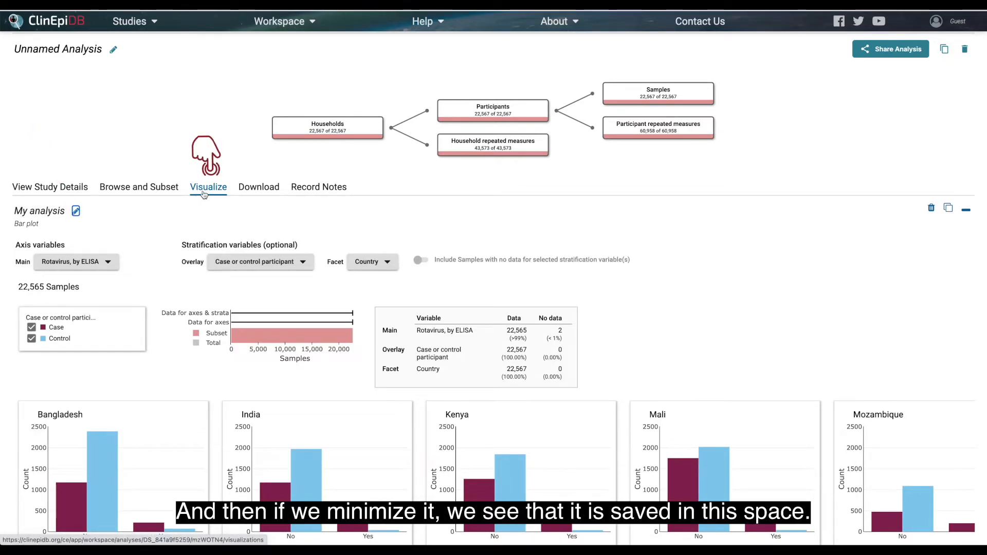
click(204, 190)
mouse_move(270, 310)
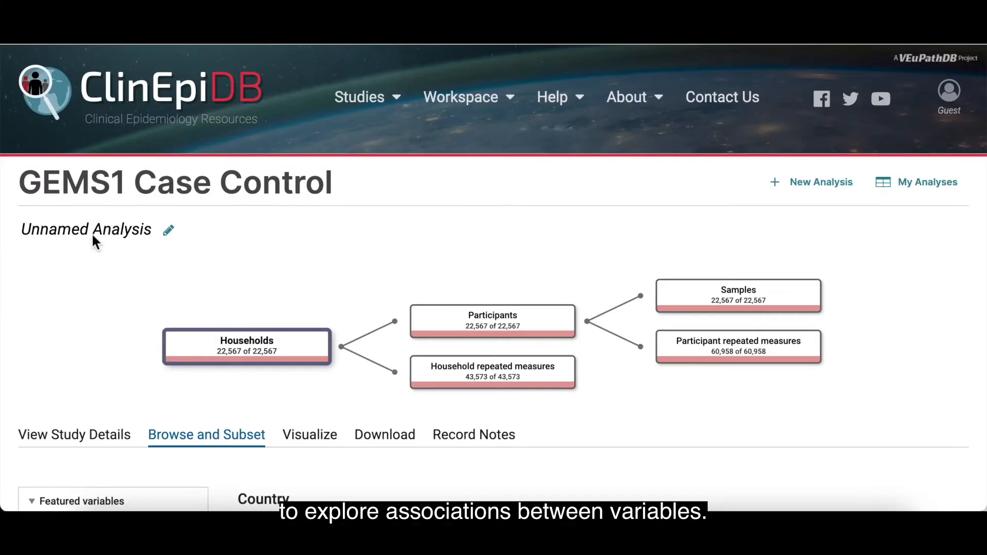
Step: Rename the unnamed GEMS1 Case Control analysis as Demo
click(93, 233)
text(Dem)
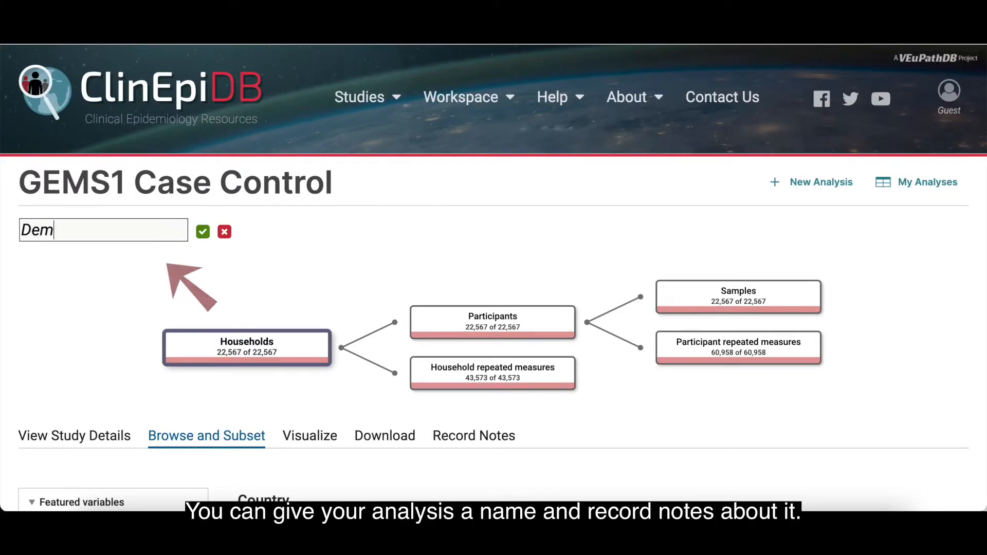
text(o)
click(203, 232)
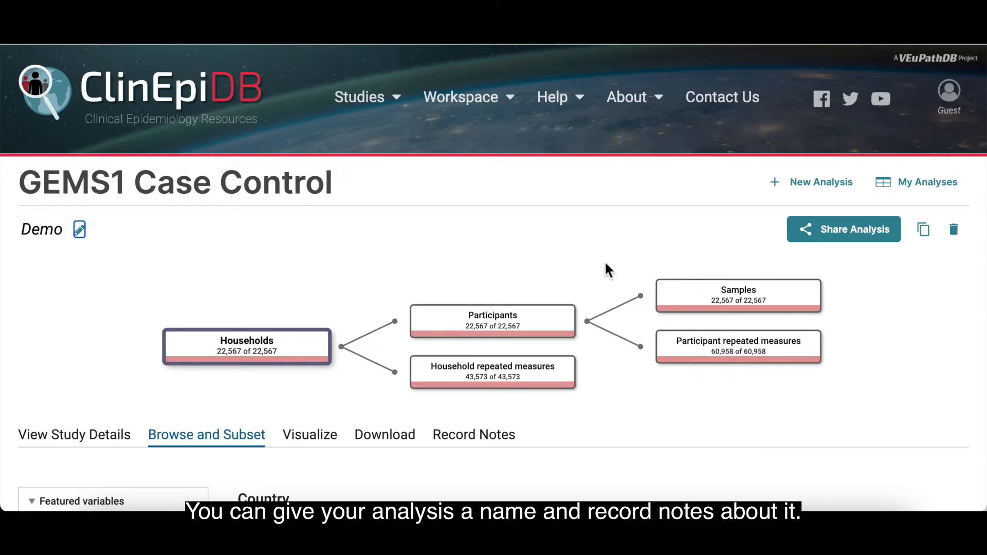
Step: Open the analysis notes and look over the Analysis Description and Analysis Details fields
scroll(605, 267, down, 1)
click(514, 380)
scroll(718, 372, down, 6)
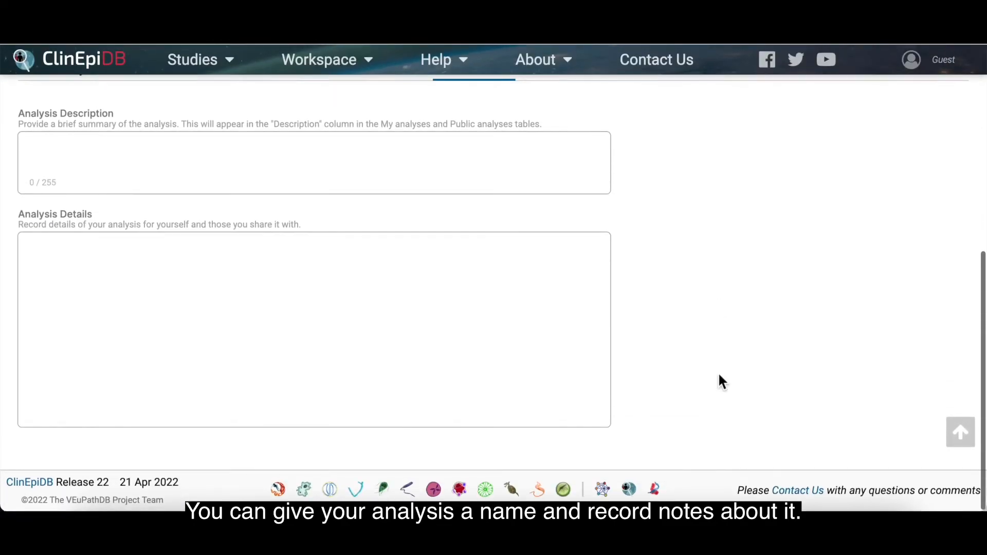
scroll(719, 376, up, 6)
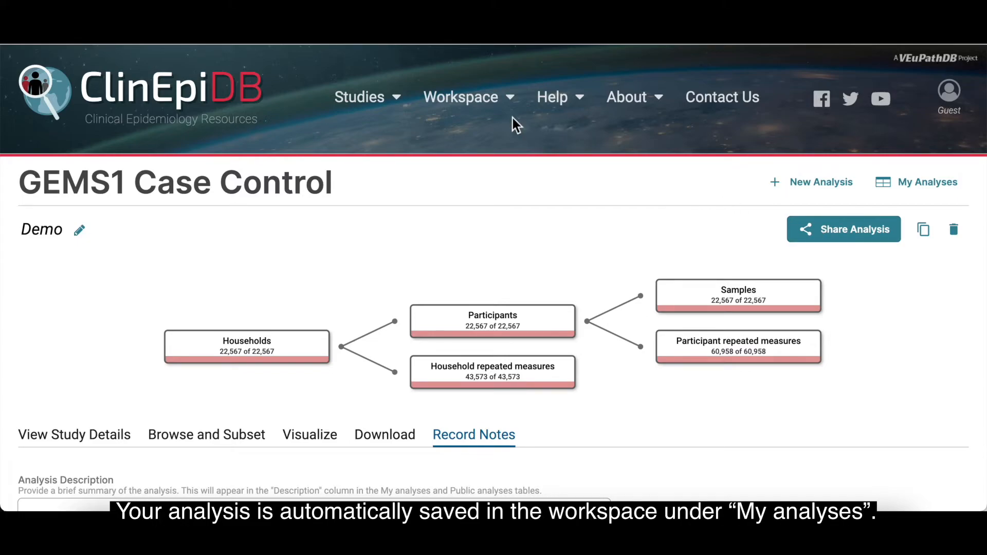
Step: Open My Analyses in the workspace to view the saved Demo analysis and check the account options
mouse_move(471, 99)
click(461, 126)
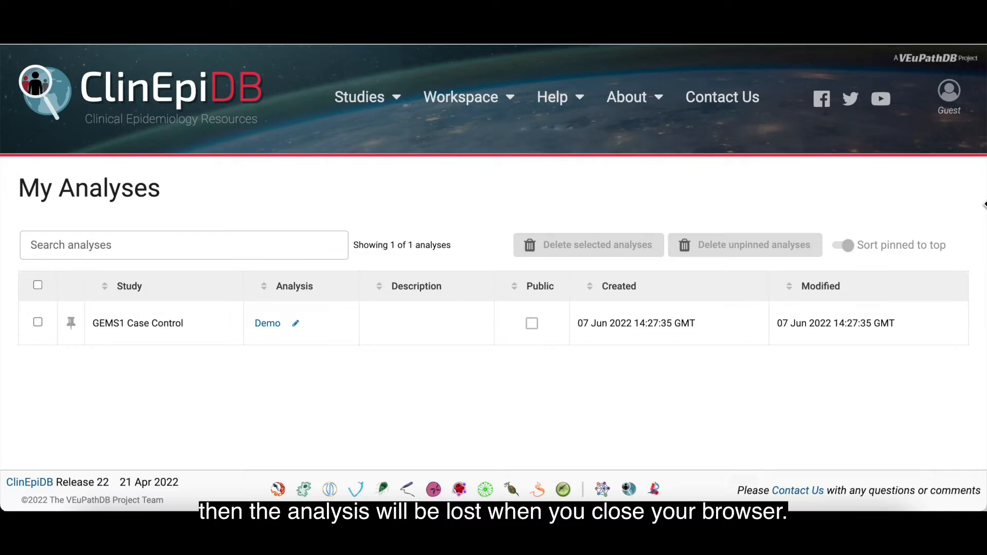
mouse_move(952, 102)
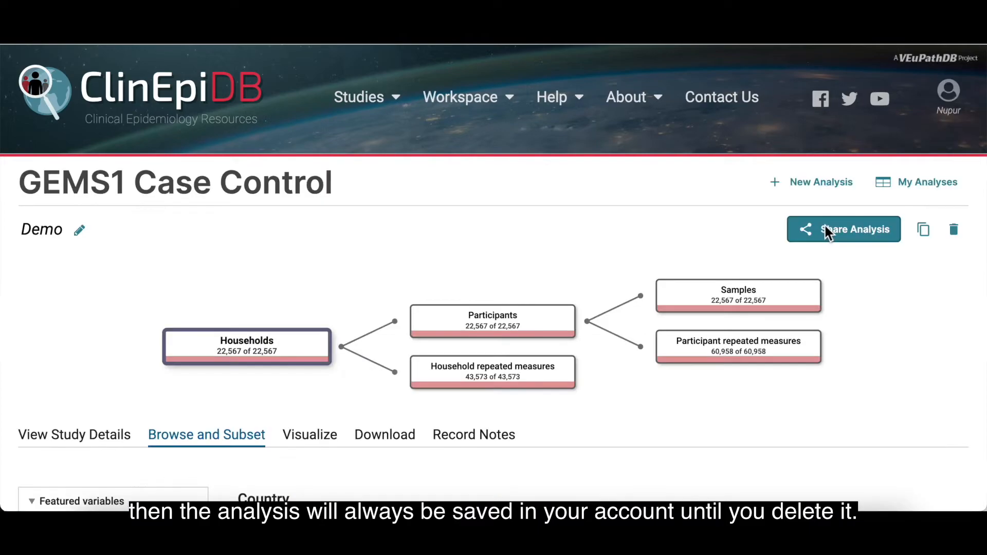
Step: Open the sharing options for the Demo analysis and look through the account registration form
click(825, 228)
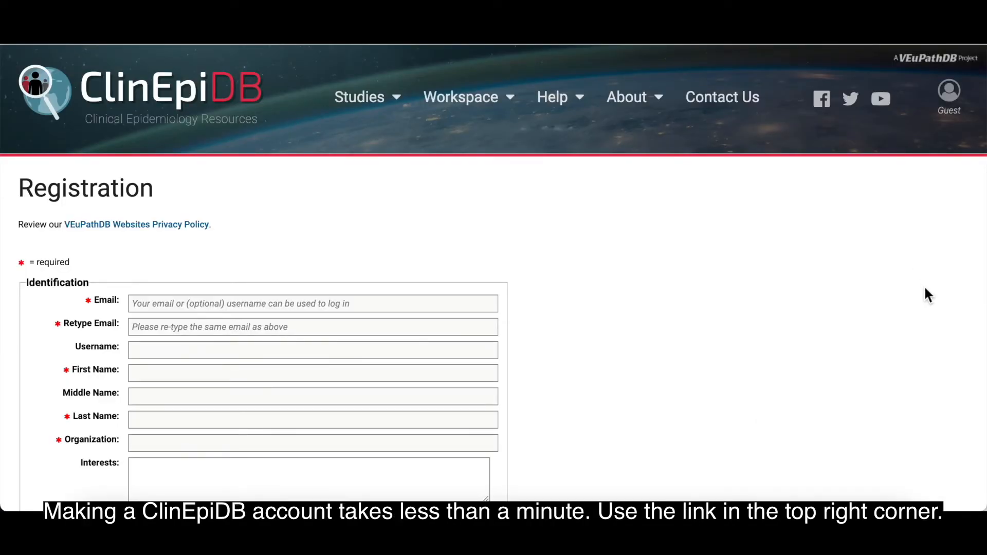
scroll(925, 289, down, 5)
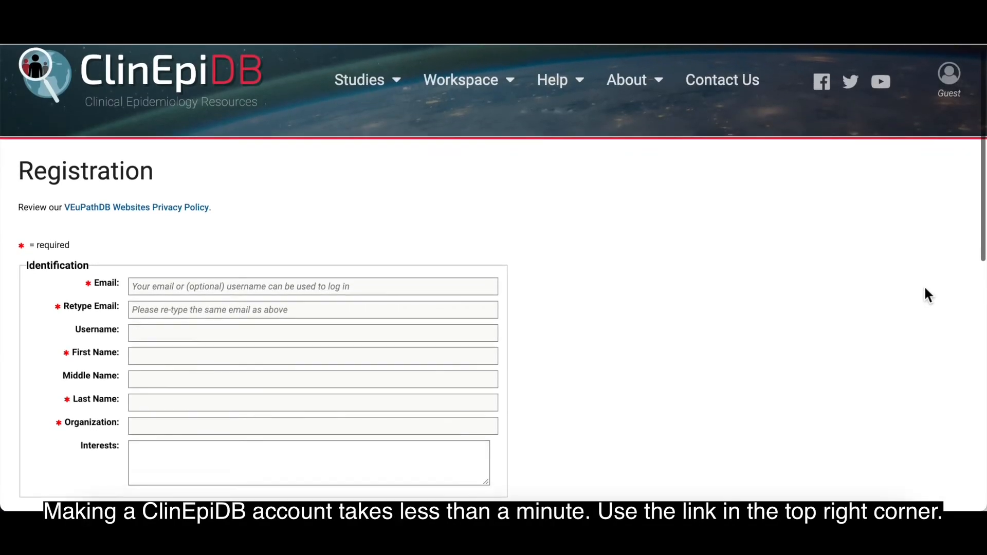
Step: Check the GEMS1 Case Control study's data accessibility level in its study details and open its download options
scroll(924, 295, up, 5)
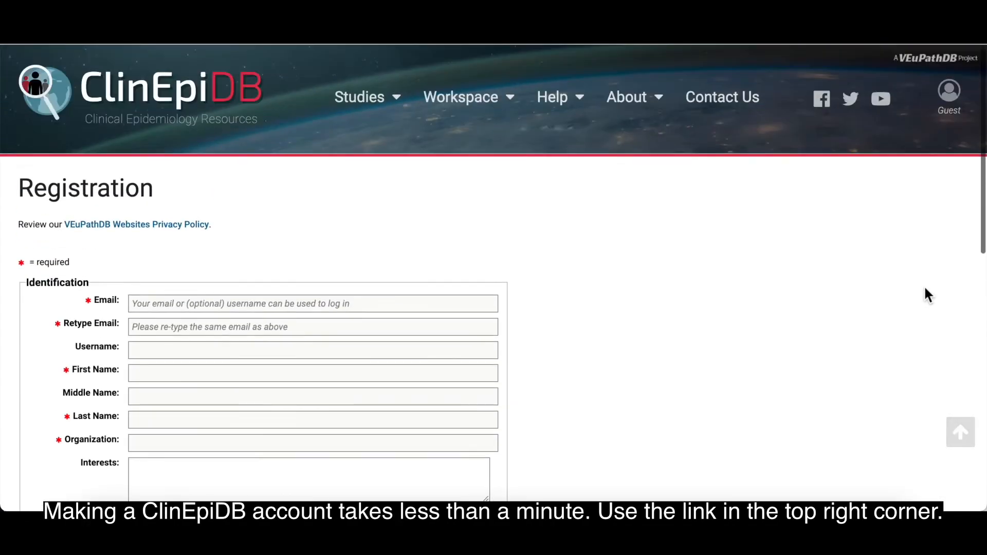
mouse_move(951, 108)
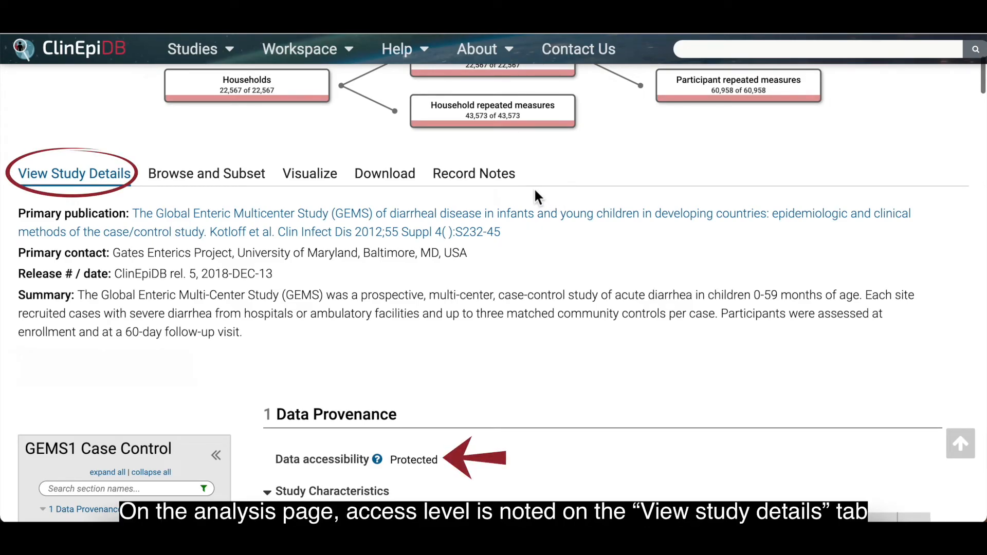
click(402, 180)
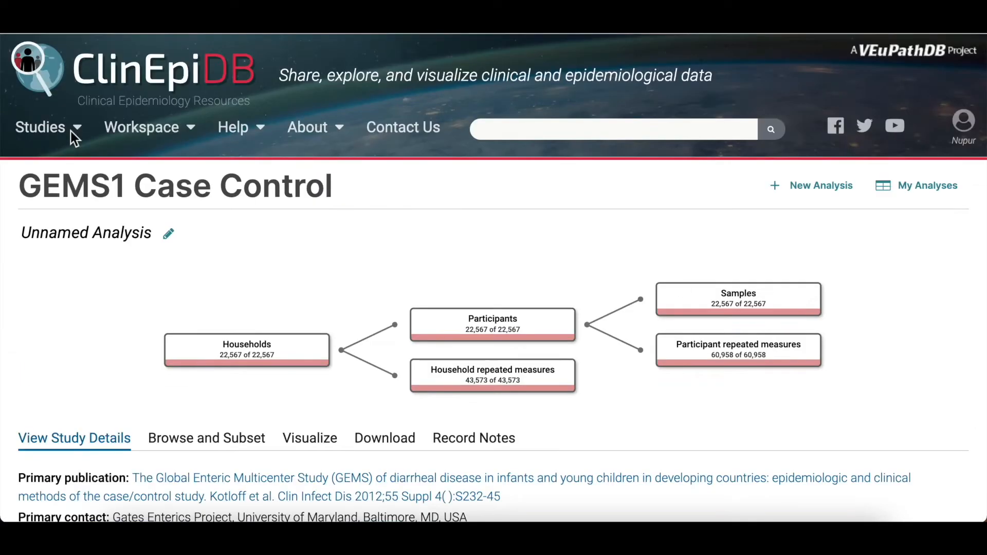
Step: Open the Study summaries table and sort the studies by Data accessibility
mouse_move(70, 131)
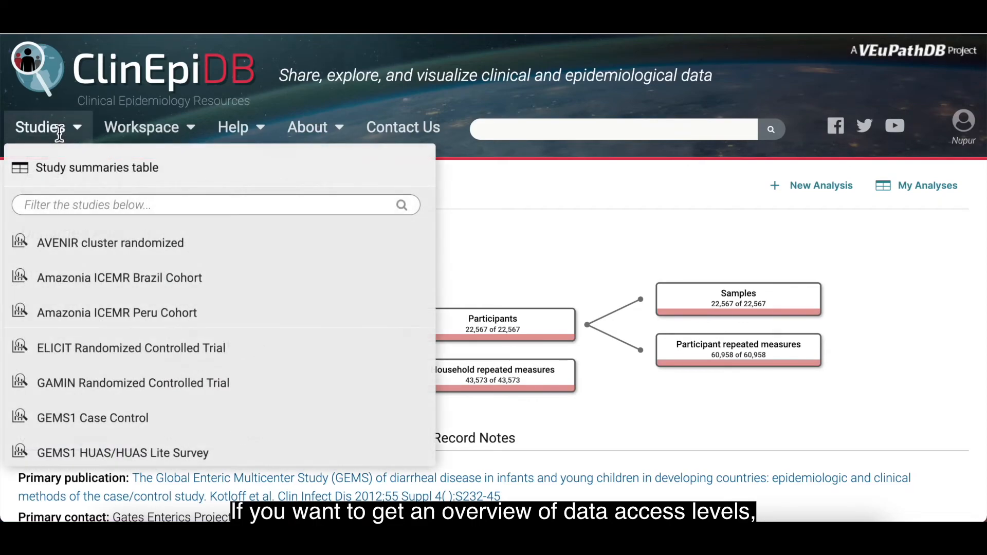
click(65, 180)
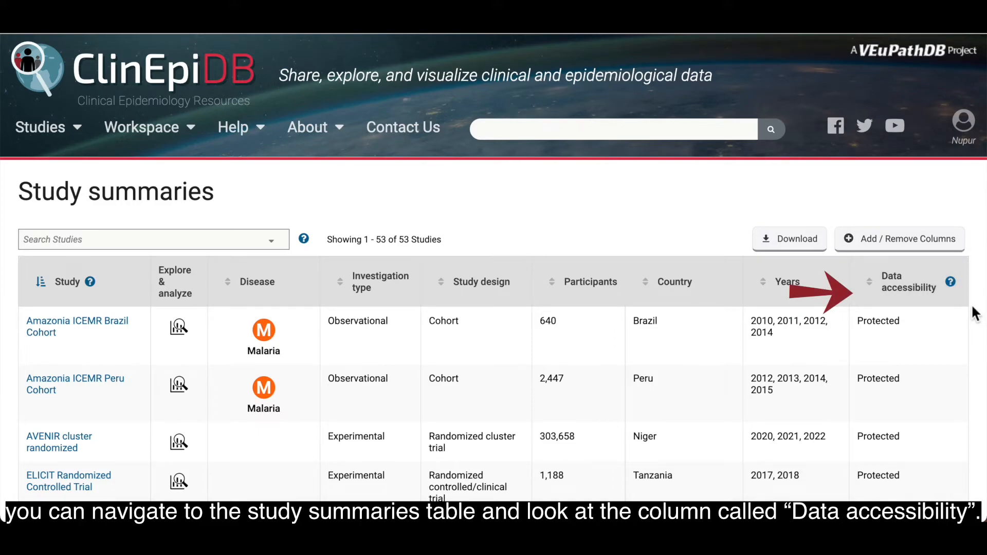
scroll(973, 313, down, 1)
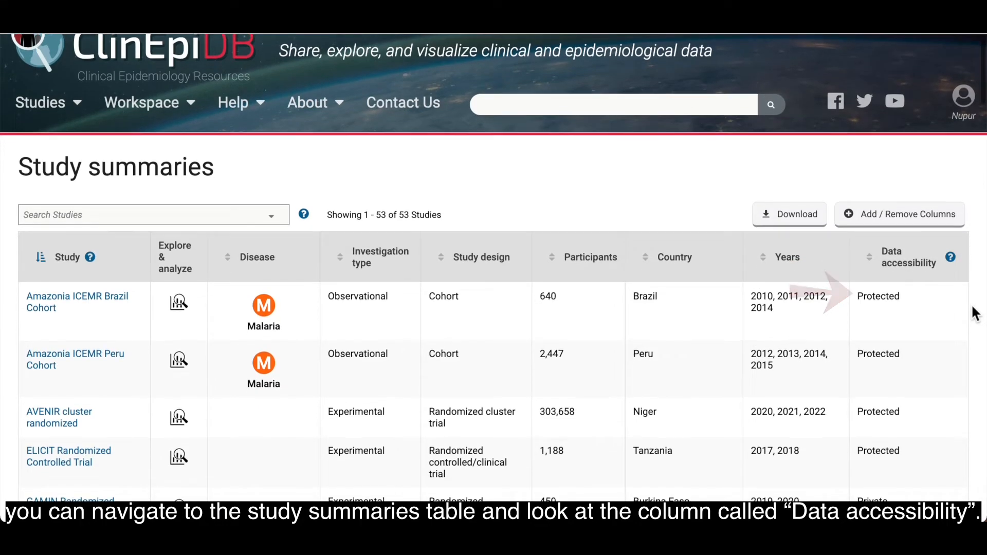
click(885, 273)
Step: Look through the accessibility levels of the sorted studies and read the download note of the PRISM ICEMR Cohort
scroll(984, 324, down, 10)
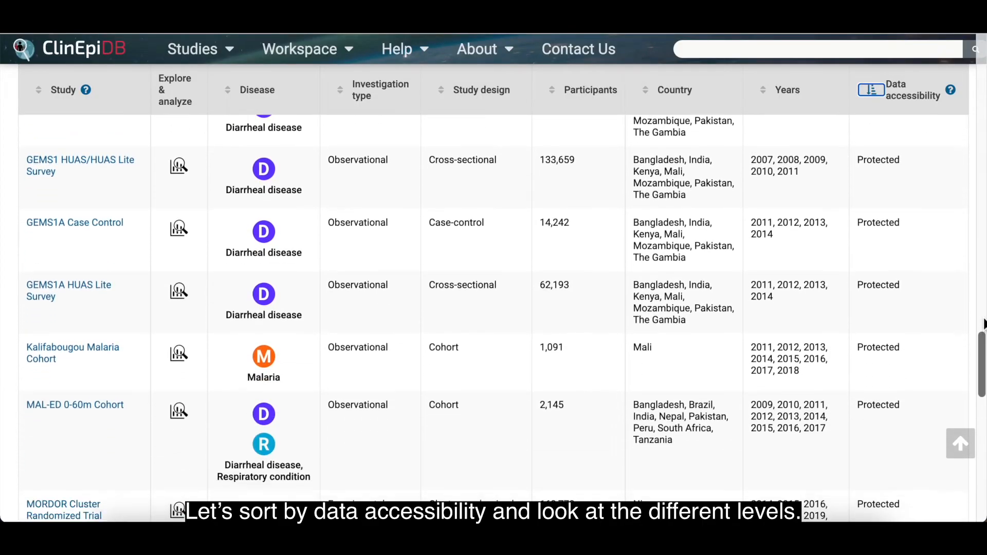
scroll(984, 324, down, 7)
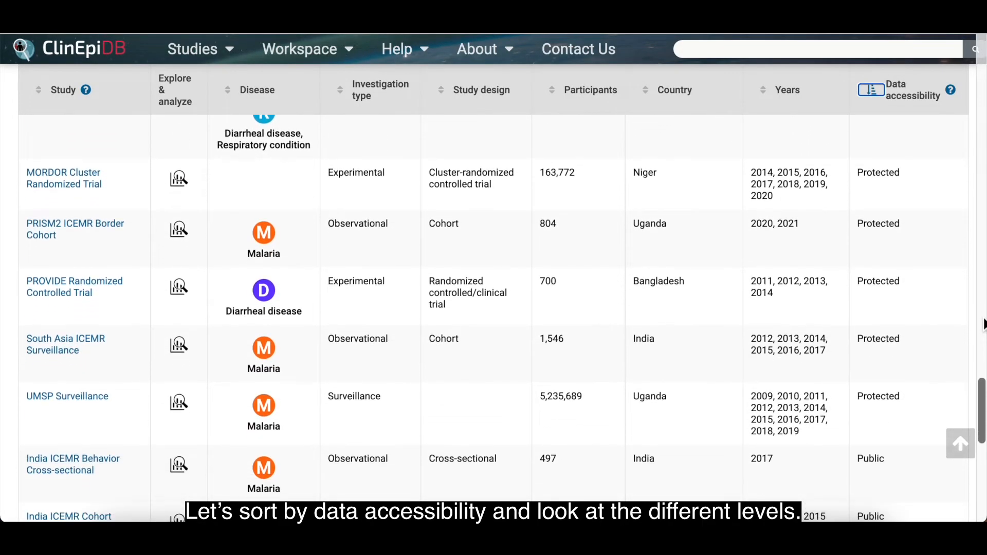
scroll(984, 324, down, 7)
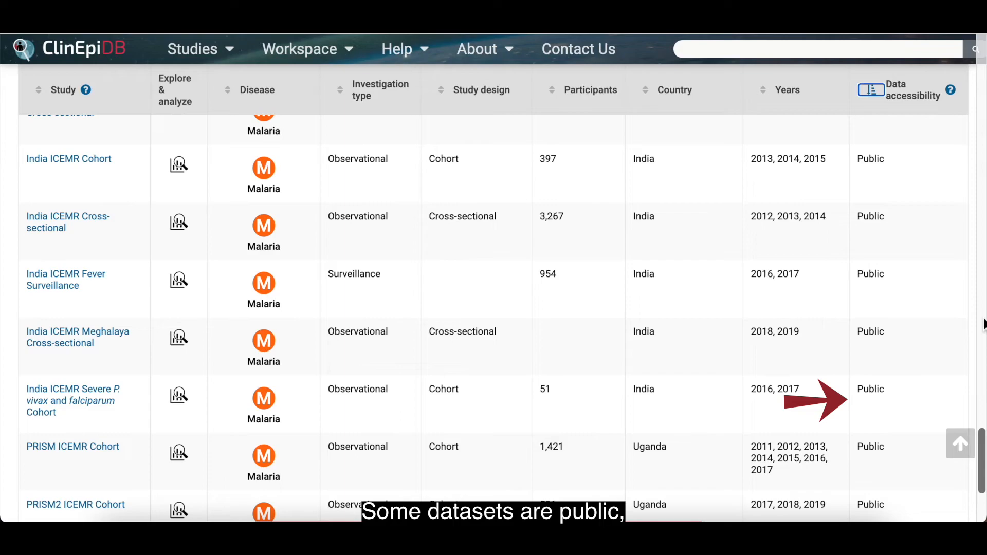
scroll(983, 324, up, 1)
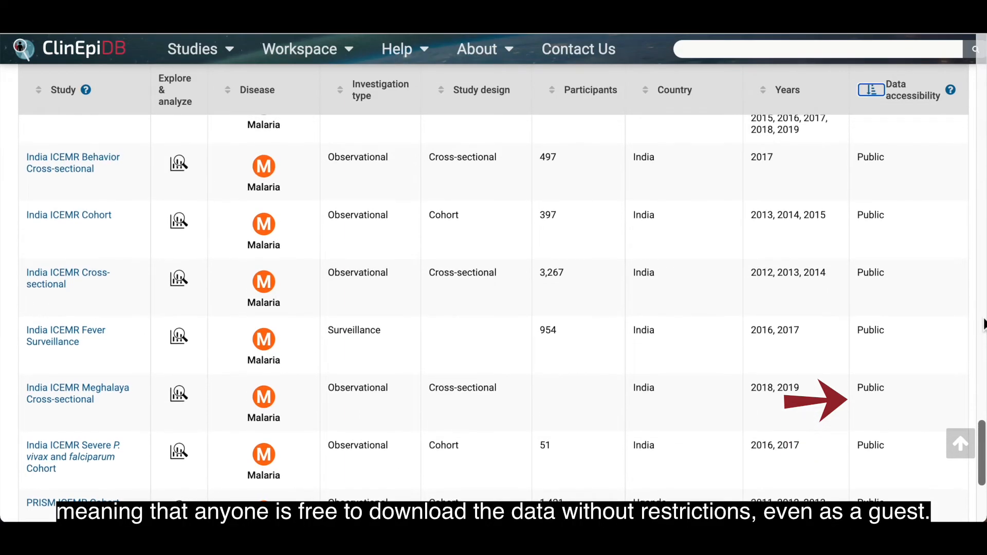
scroll(984, 324, down, 3)
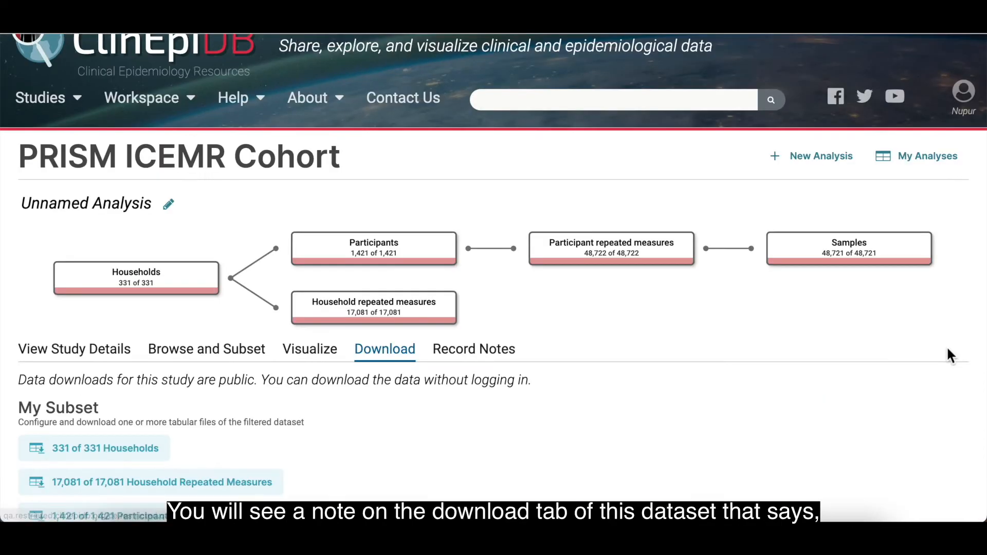
scroll(948, 349, down, 1)
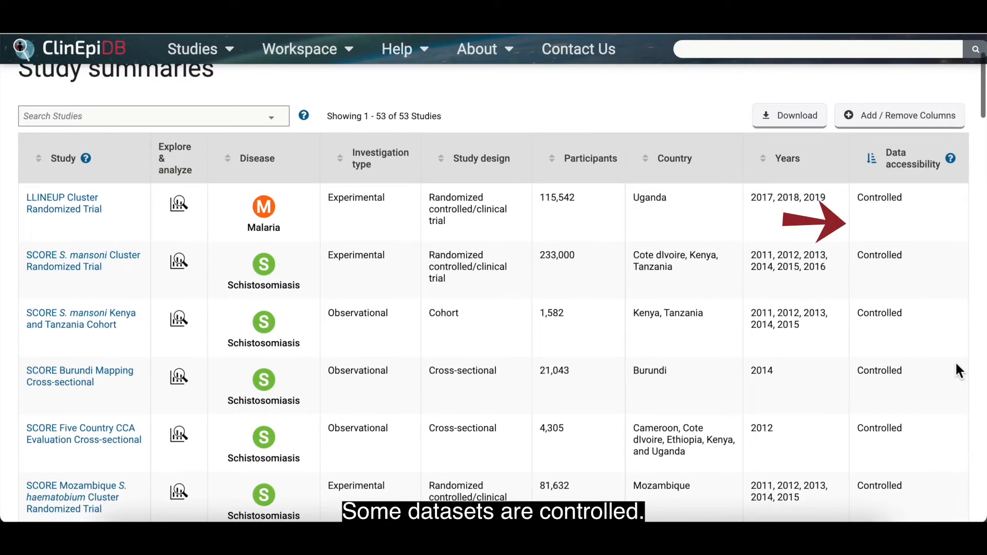
Step: Open the LLINEUP Cluster Randomized Trial study and read the access note in its download section
click(70, 207)
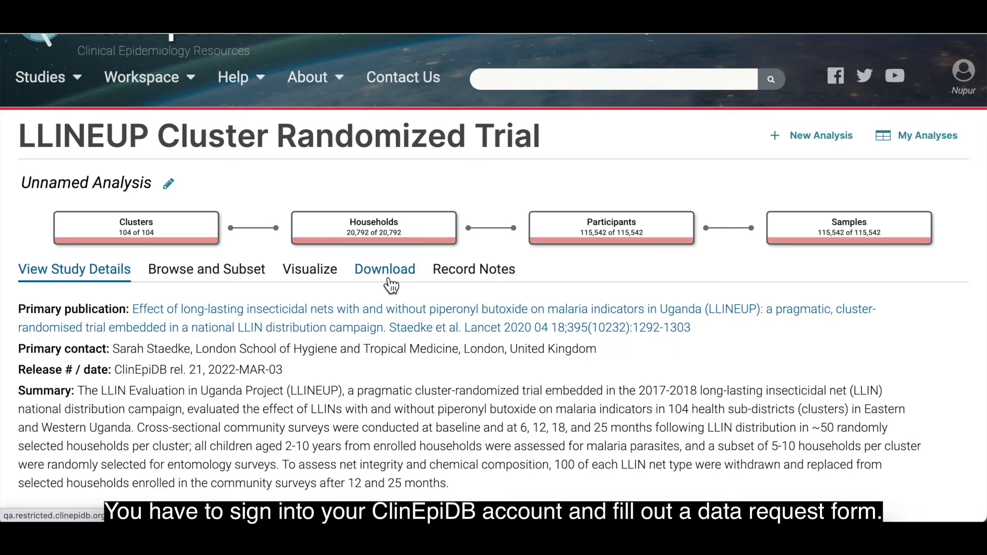
click(390, 284)
scroll(633, 306, down, 2)
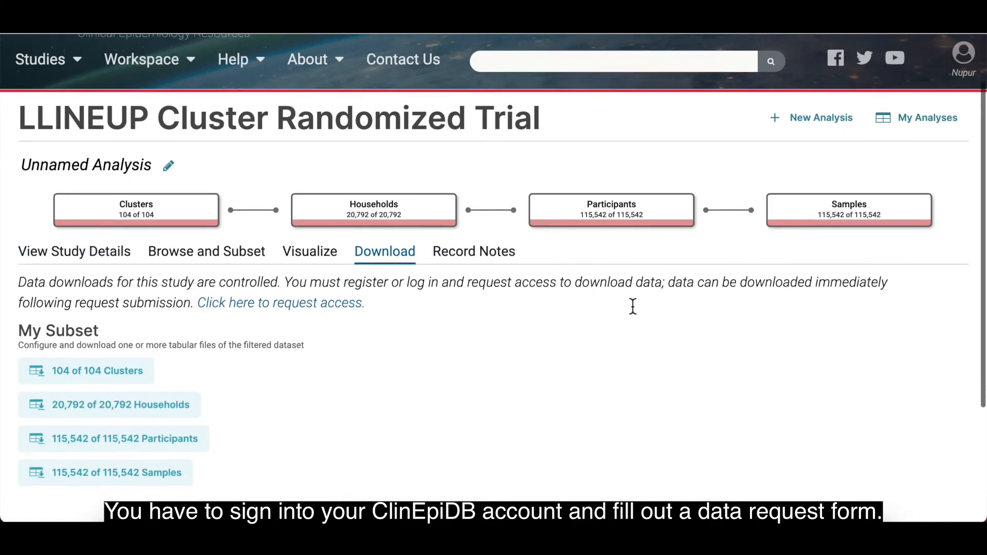
scroll(633, 306, down, 1)
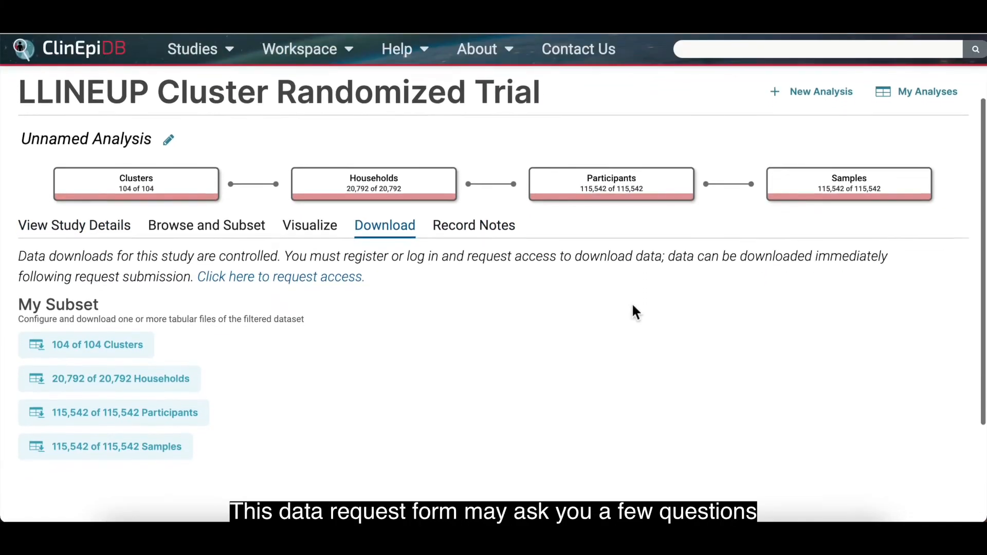
Step: Request access to the LLINEUP study data, look over the data access request form and submit it
click(325, 284)
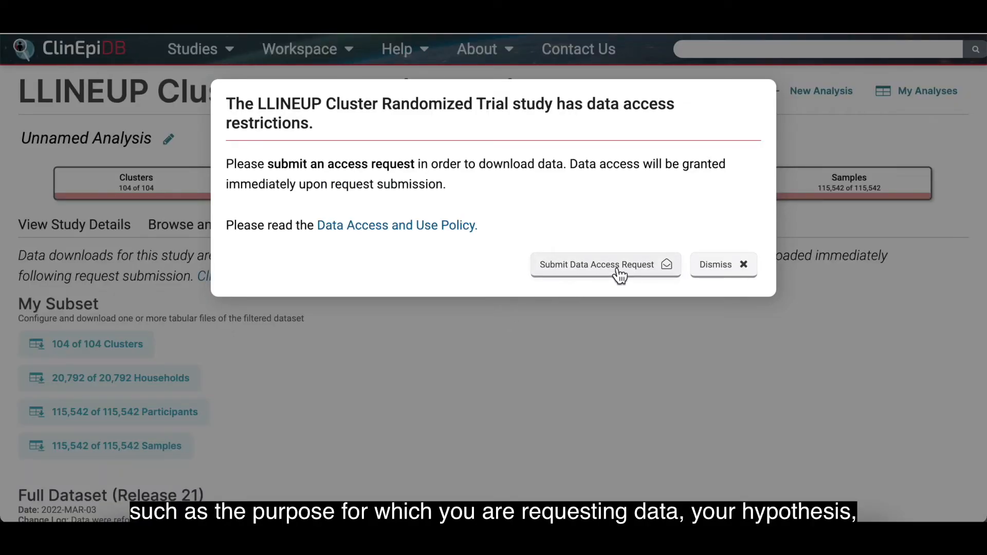
click(619, 274)
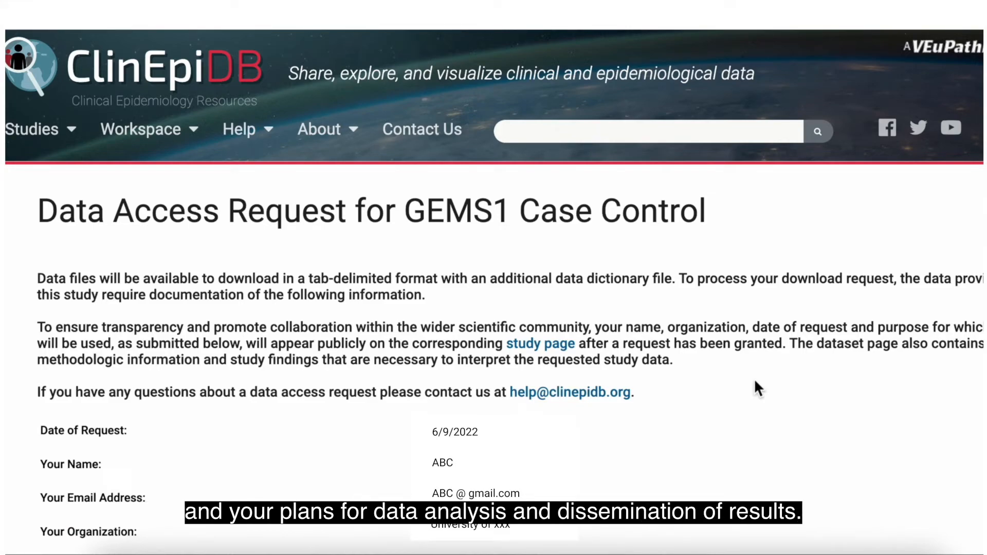
scroll(754, 378, down, 5)
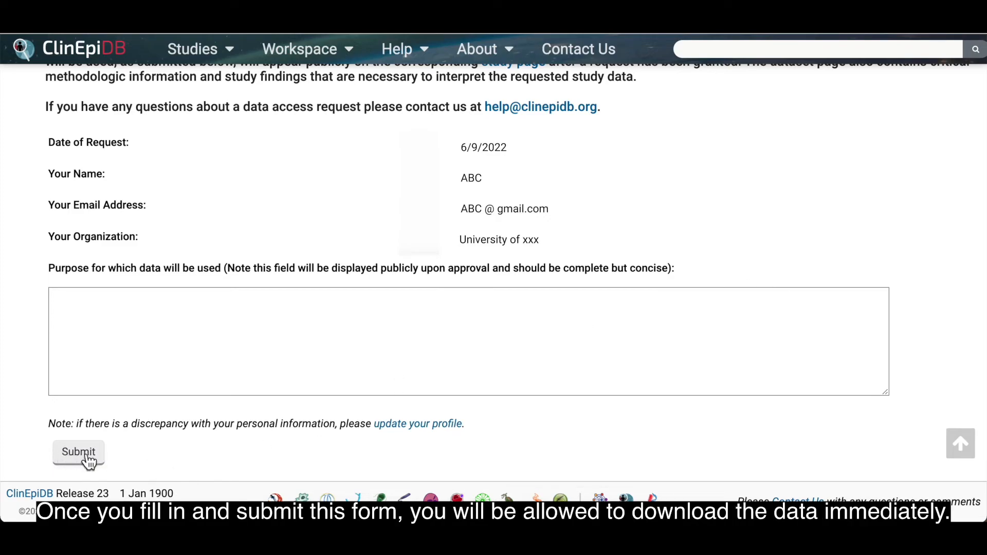
click(60, 454)
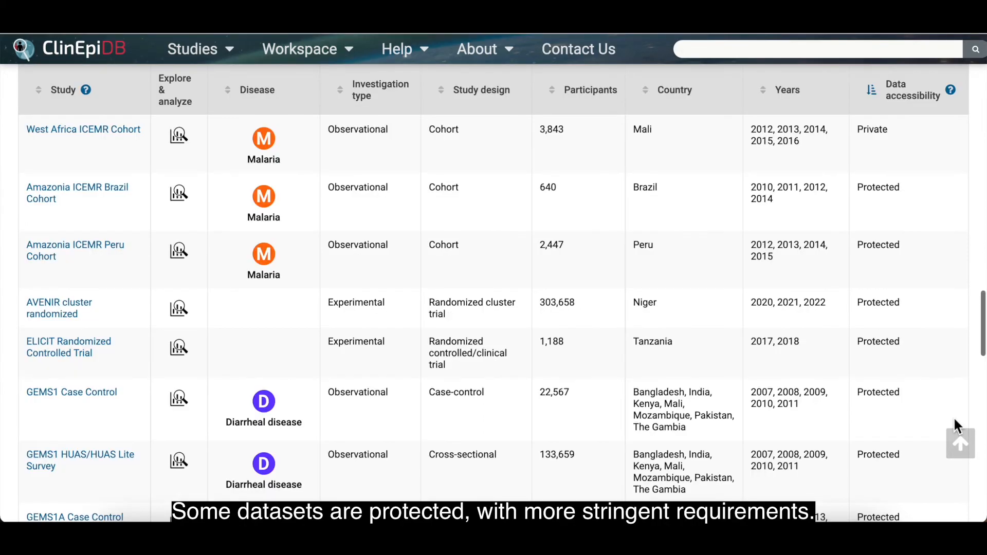
Step: Open the GEMS1 Case Control study from the study summaries and read its data download access note
scroll(955, 426, down, 1)
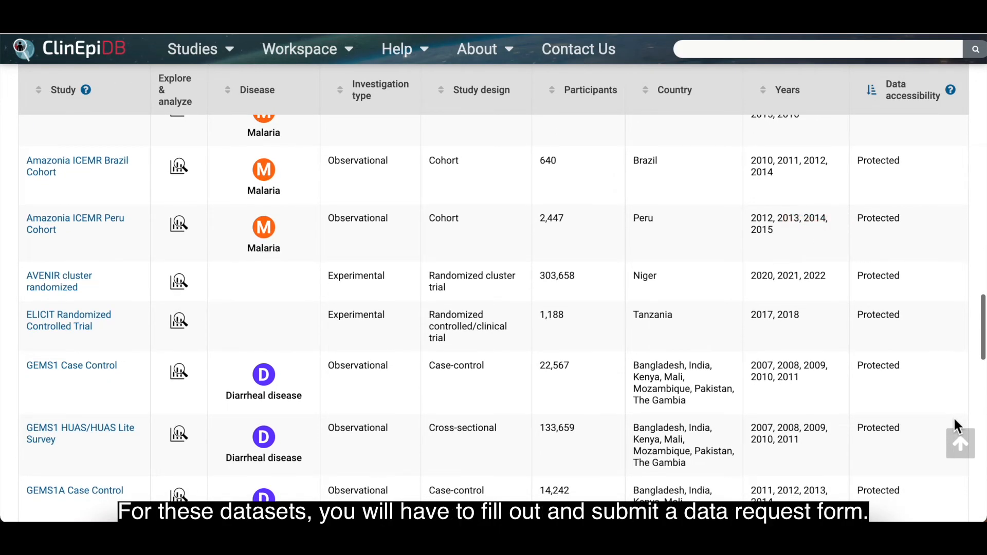
click(88, 368)
click(397, 291)
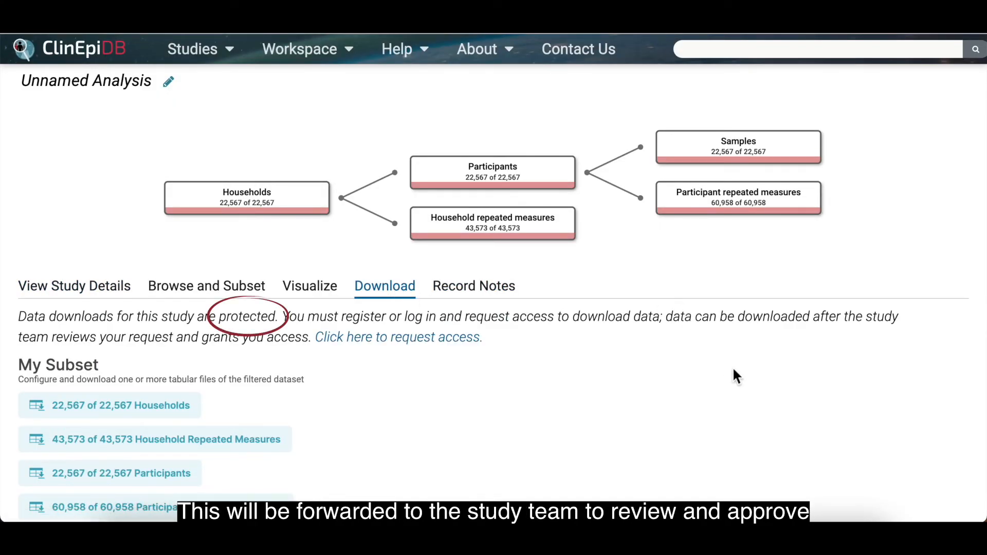
scroll(736, 375, down, 1)
Step: Open the data access request form for GEMS1 Case Control and examine its questions through Planned dissemination of results
click(438, 338)
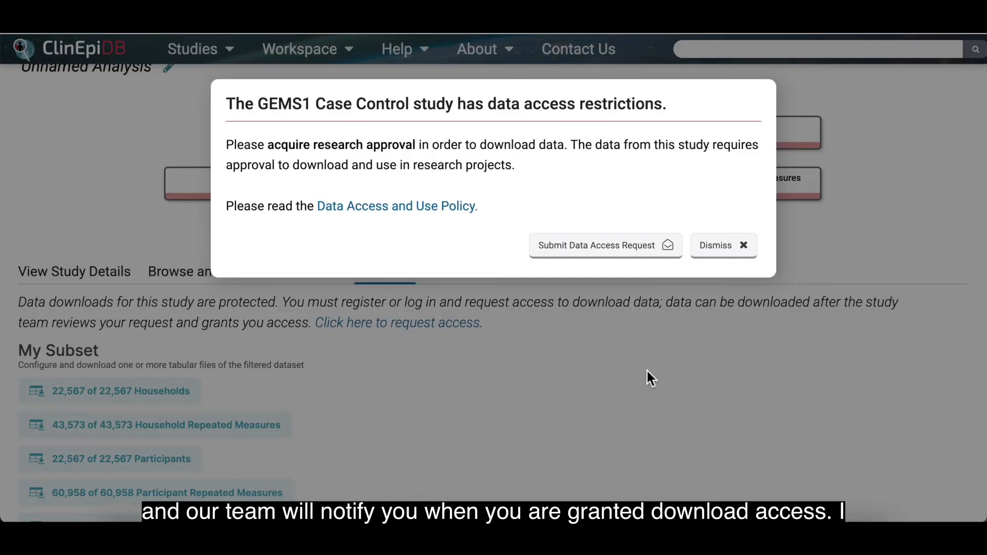
click(637, 257)
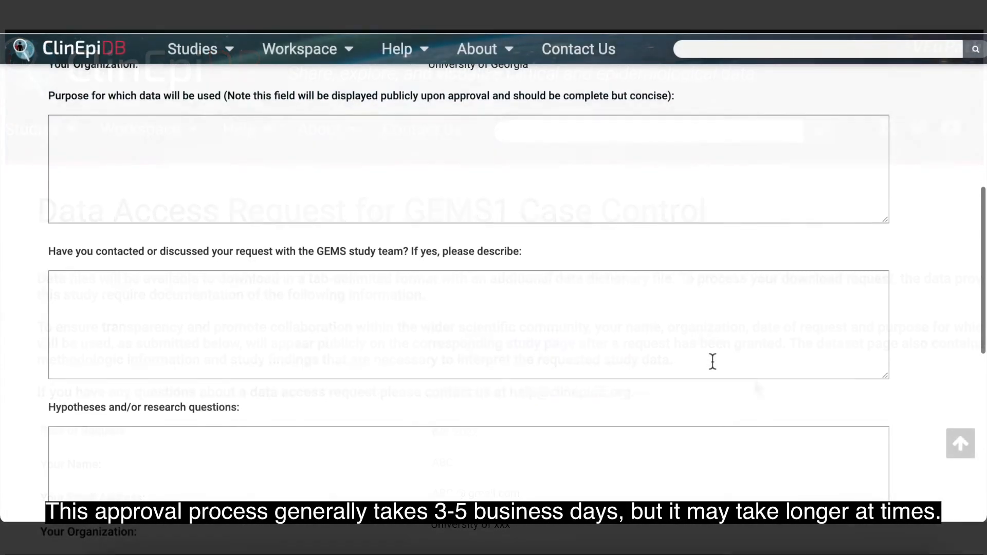
scroll(713, 360, down, 2)
scroll(713, 362, down, 3)
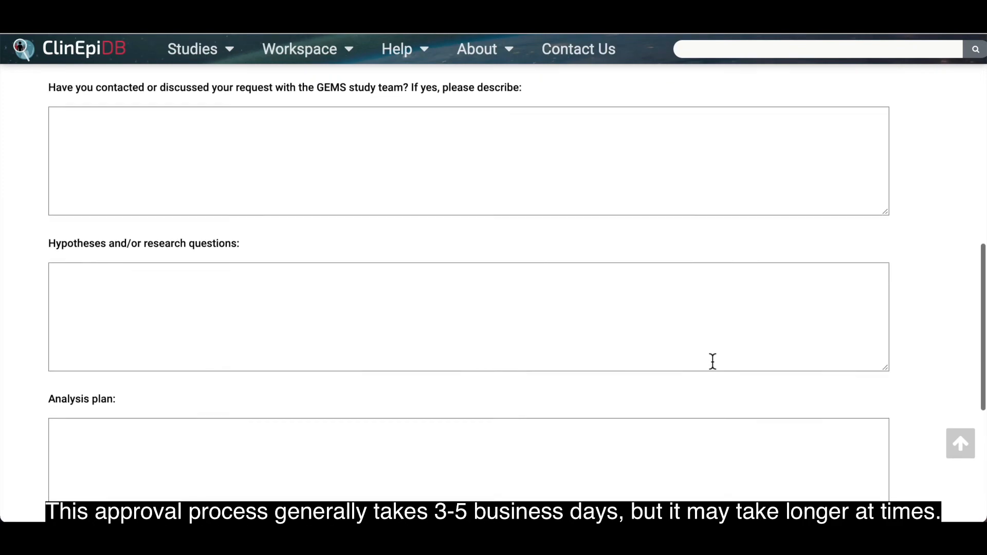
scroll(713, 362, down, 2)
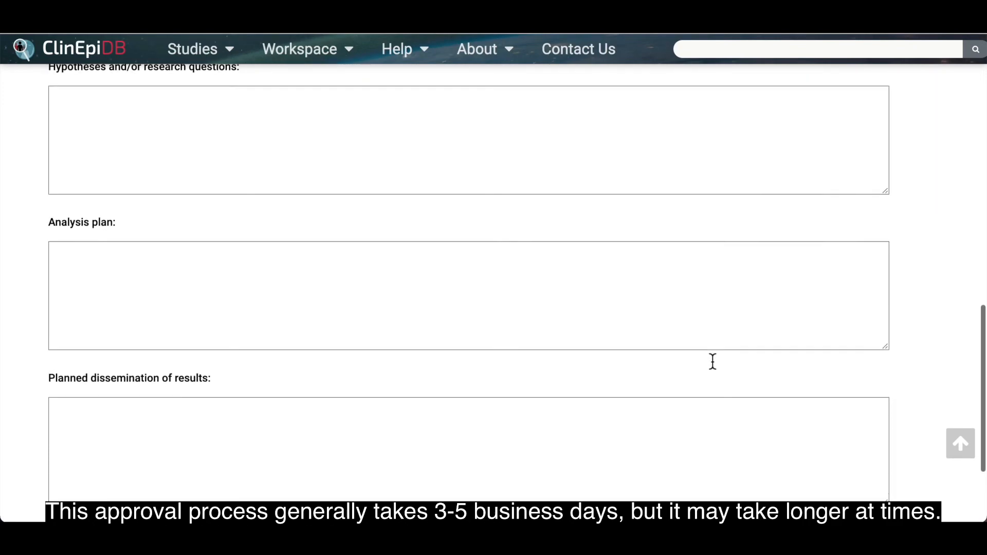
scroll(713, 361, down, 1)
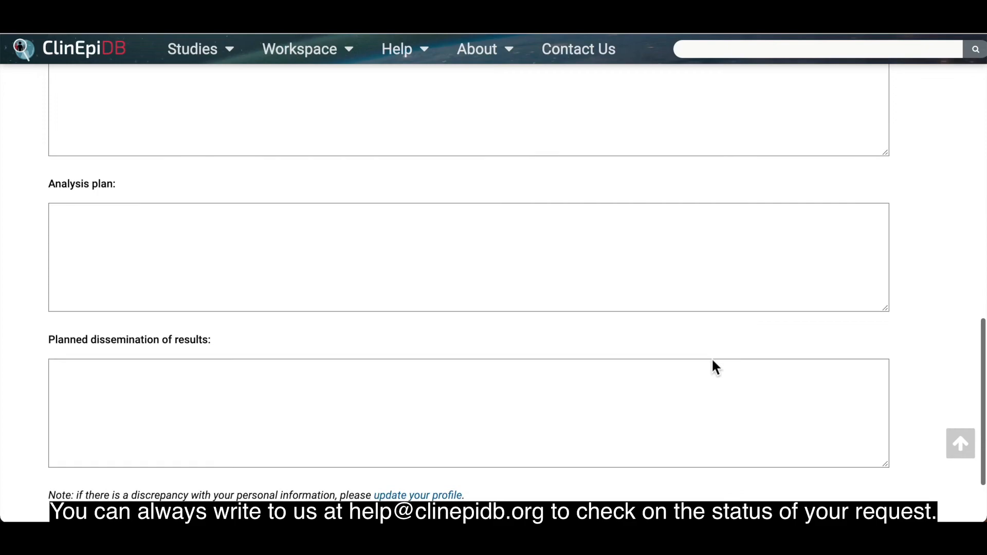
scroll(712, 358, down, 2)
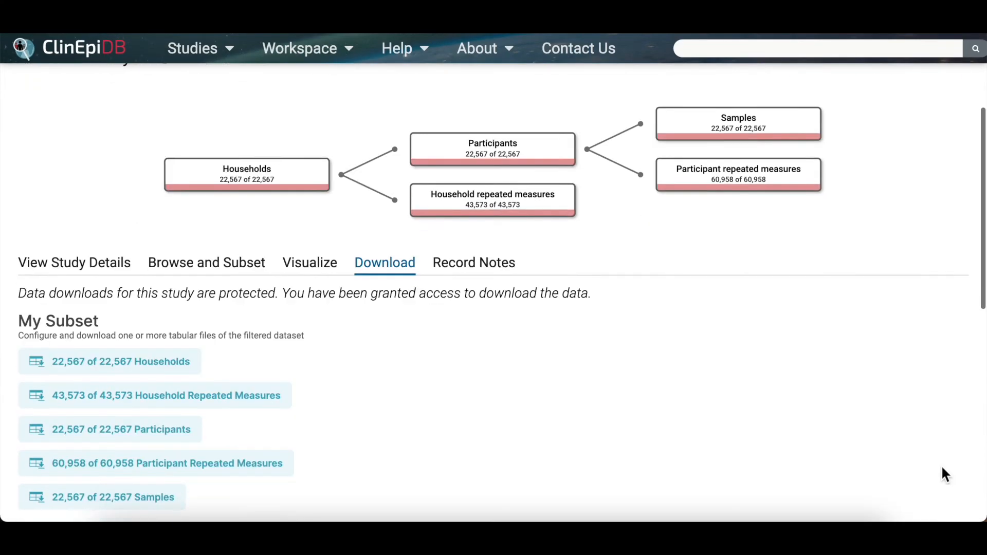
Step: Look over the My Subset and Full Dataset (Release 21) download files of the GEMS1 Case Control study
scroll(942, 468, down, 3)
scroll(942, 467, down, 2)
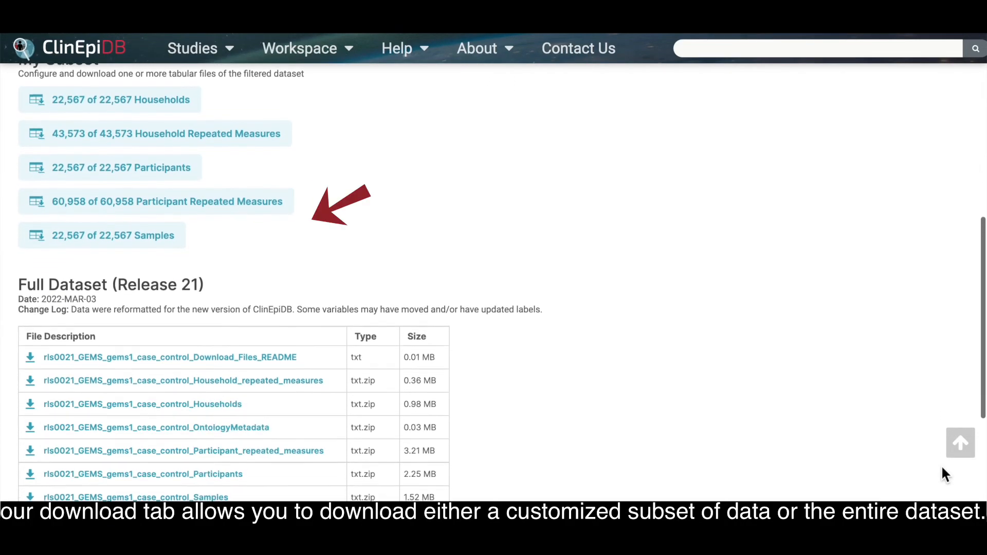
scroll(942, 467, up, 1)
scroll(943, 468, up, 1)
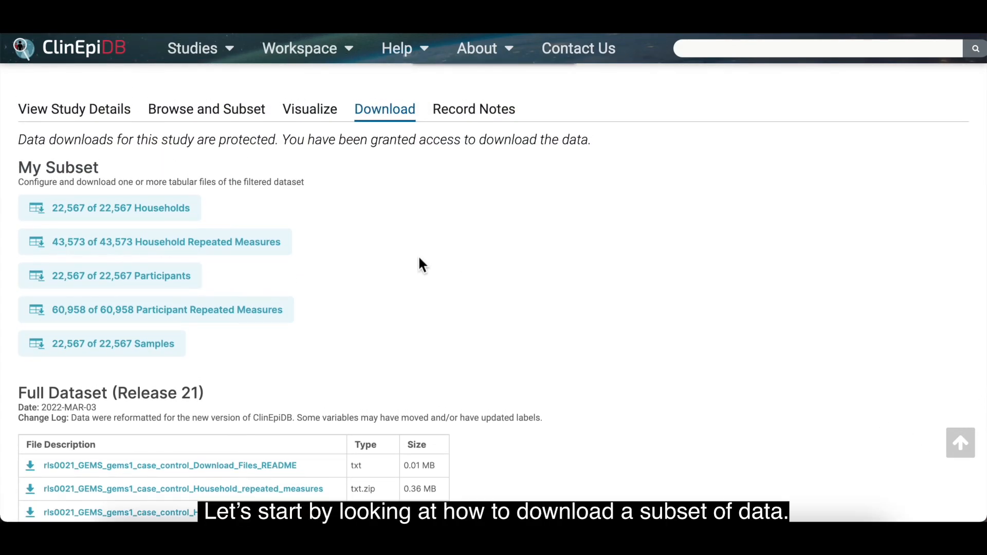
Step: Filter the GEMS1 Case Control households by Country to Bangladesh, India and Pakistan
click(218, 109)
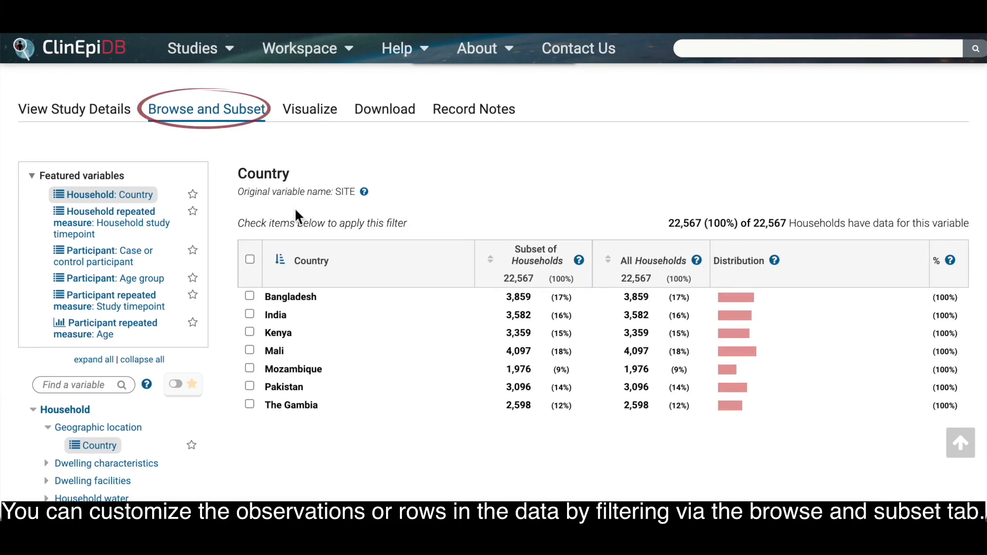
click(250, 296)
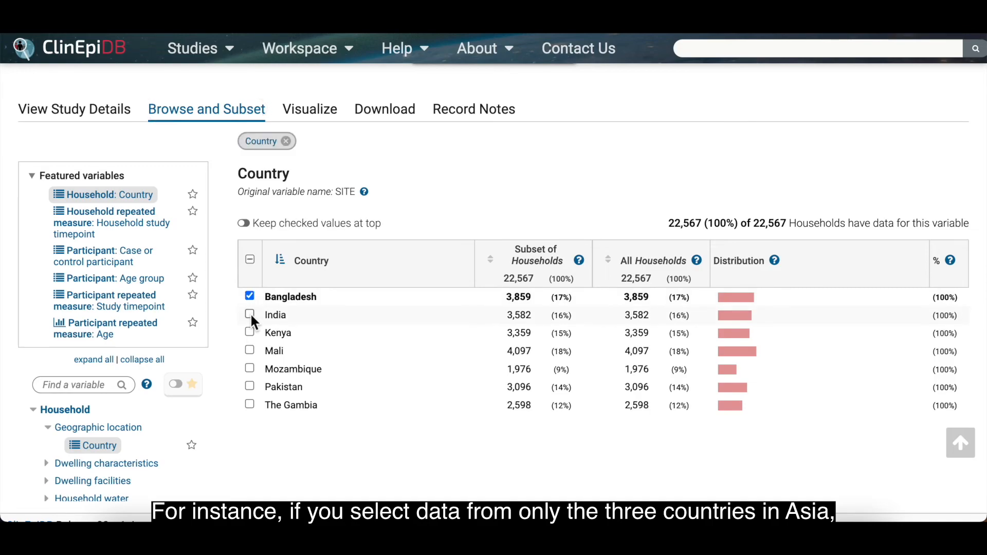
click(250, 314)
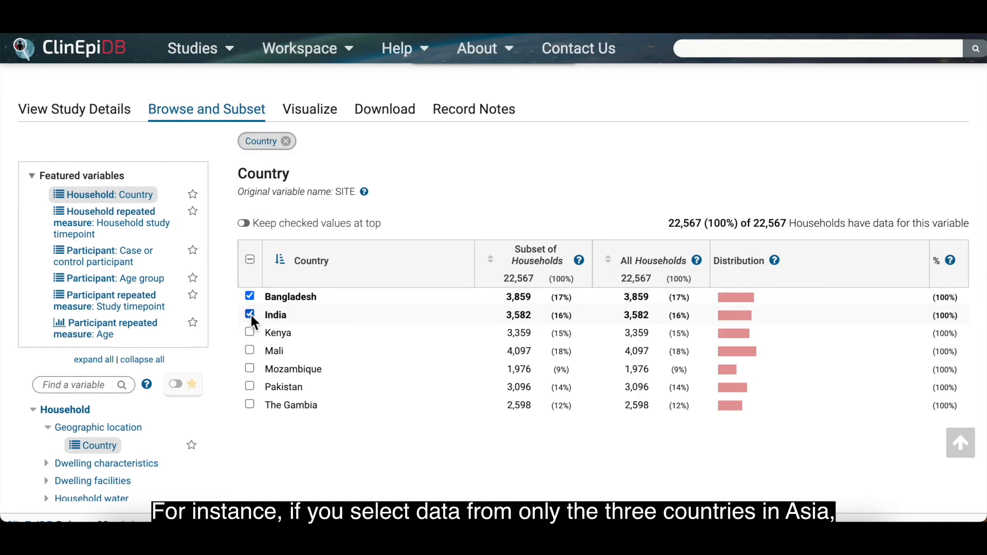
click(250, 386)
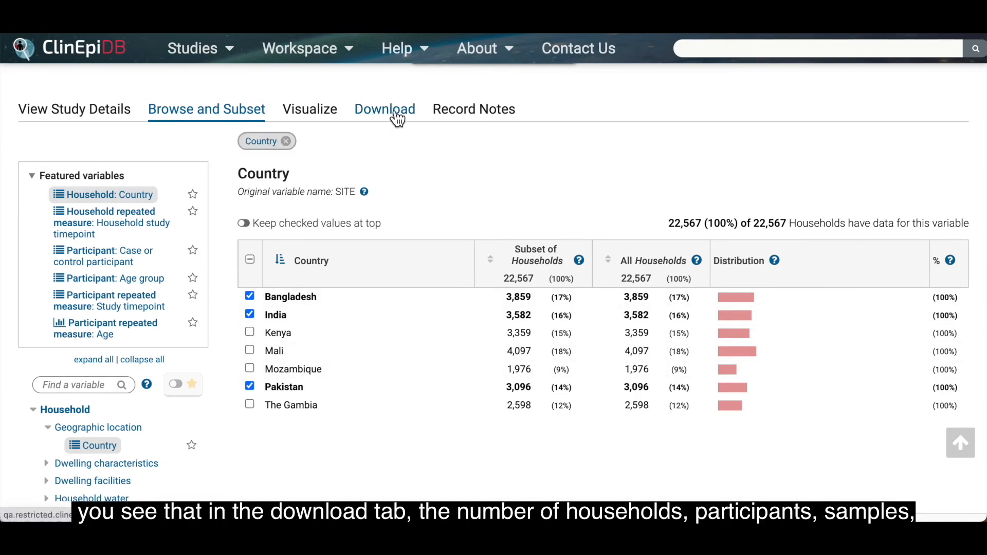
Step: Return to the study's download options and review the My Subset files for the country filter
click(398, 119)
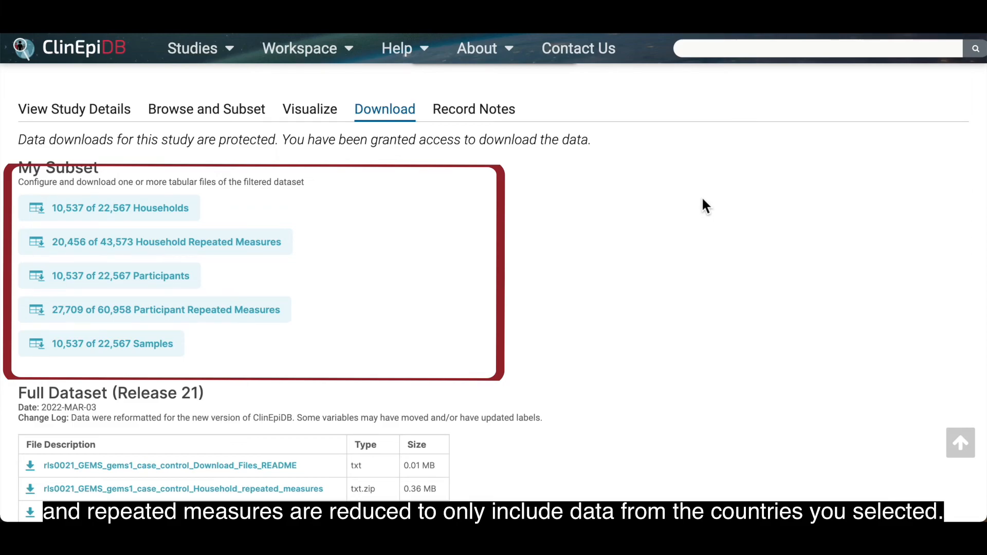
scroll(706, 206, up, 1)
scroll(706, 206, up, 1)
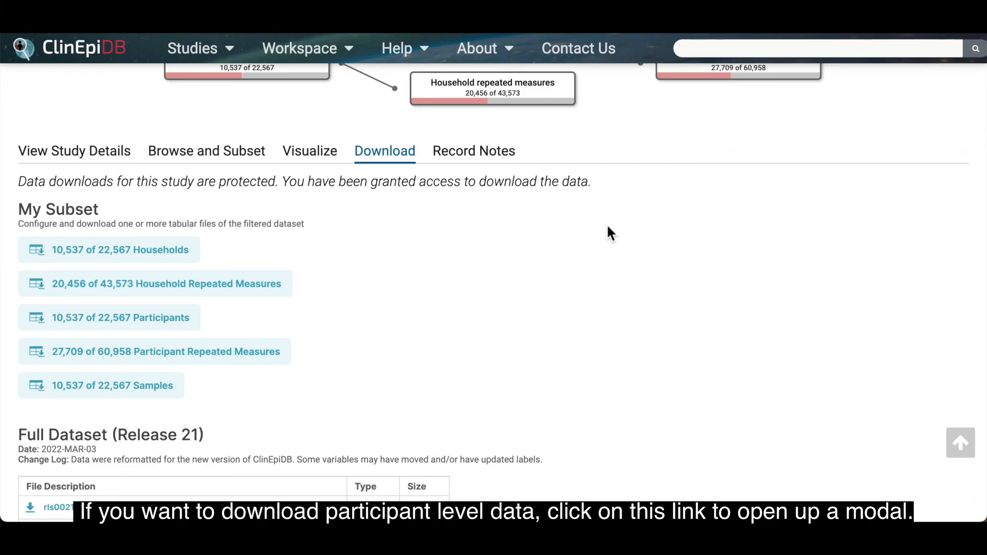
Step: Open the Participants subset download and include the featured variables Case or control participant and Age group
click(138, 332)
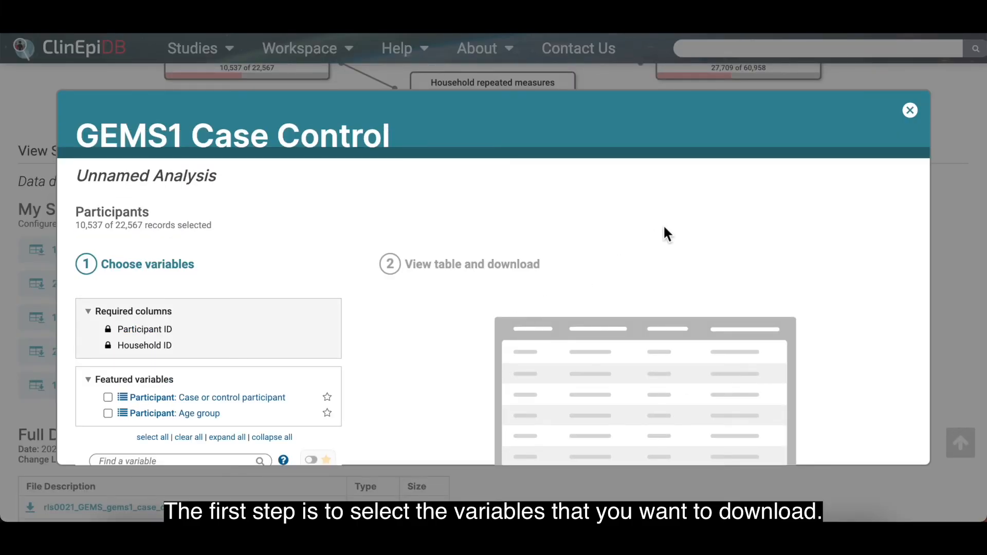
scroll(665, 227, down, 1)
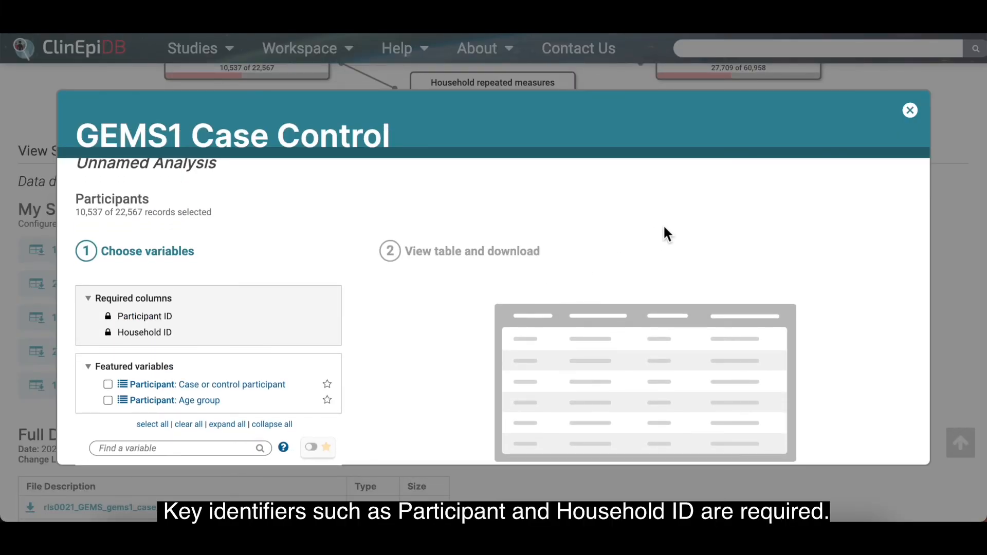
scroll(665, 227, down, 1)
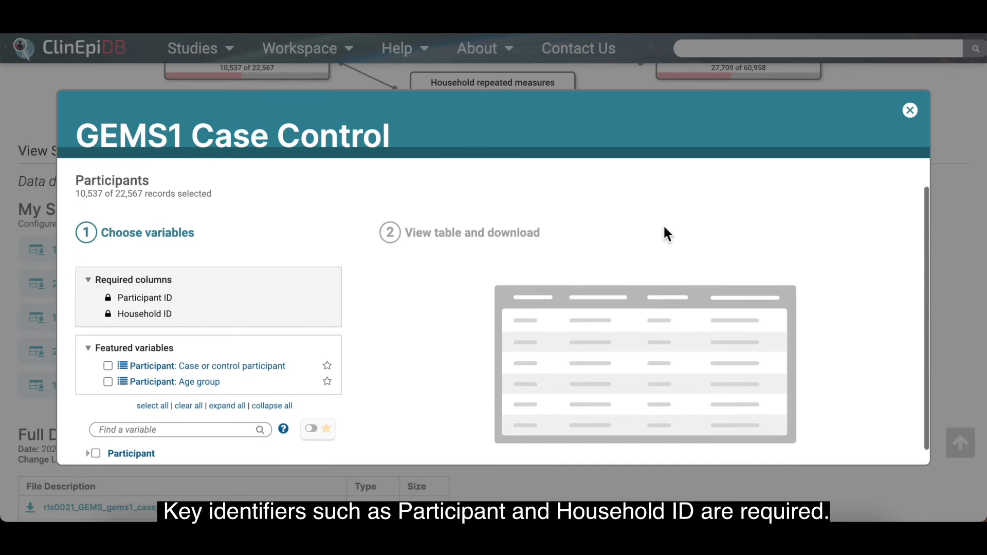
scroll(664, 227, down, 1)
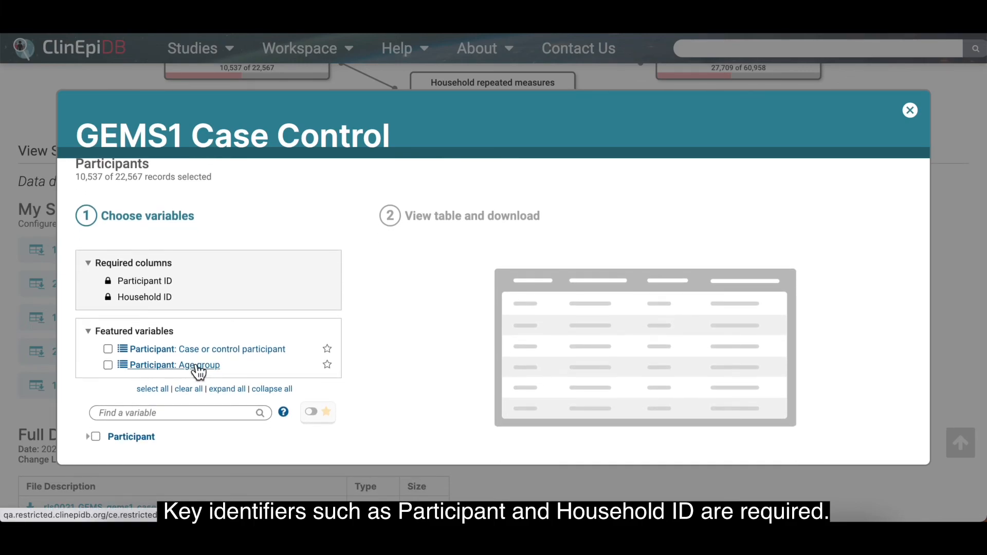
click(108, 350)
click(108, 366)
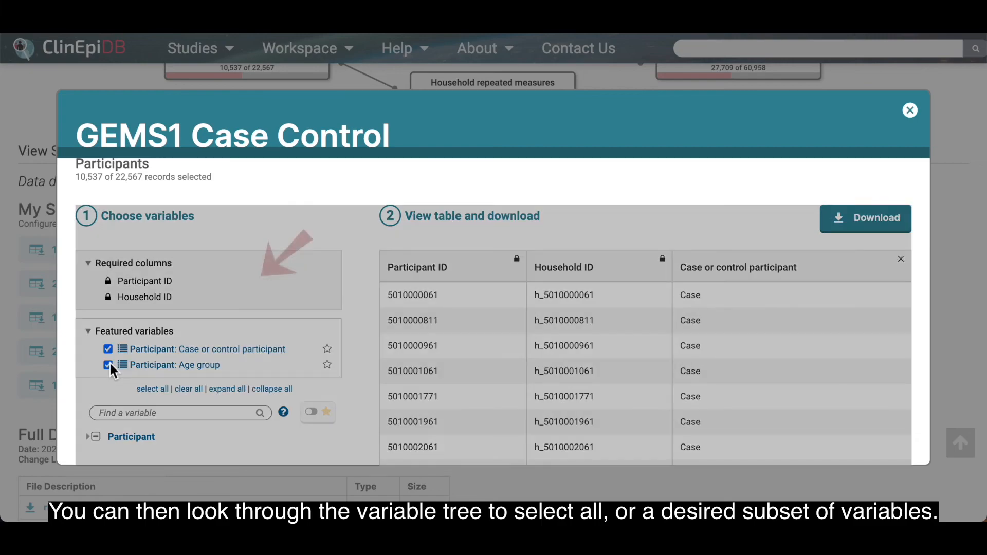
Step: Expand the whole variable tree and add all Demographics and Feeding variables to the participant table
click(227, 389)
scroll(281, 401, down, 4)
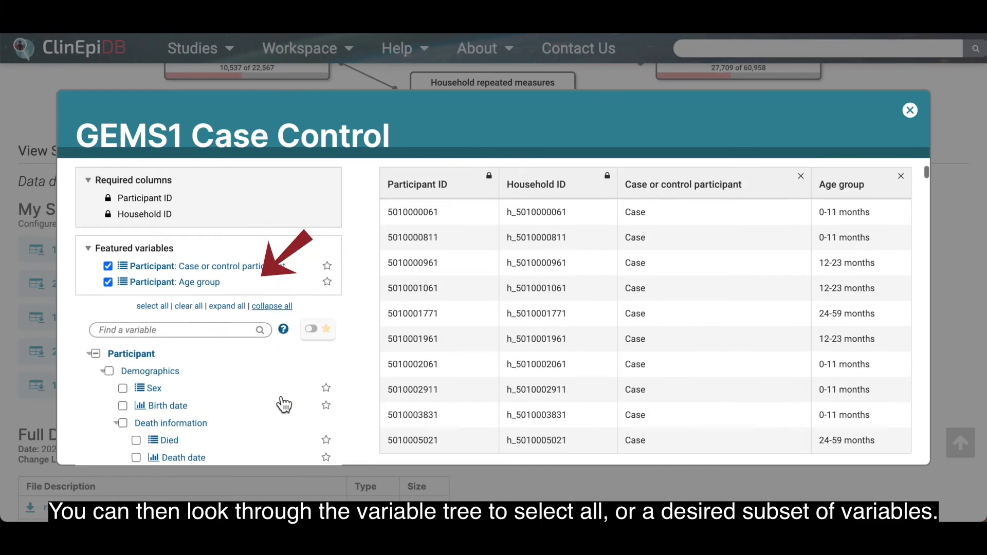
click(109, 254)
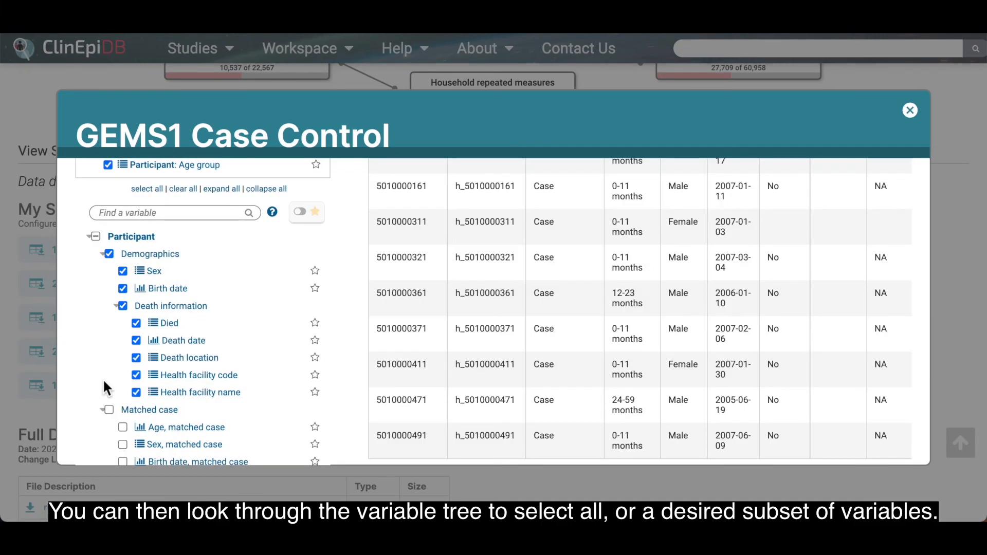
scroll(110, 415, down, 2)
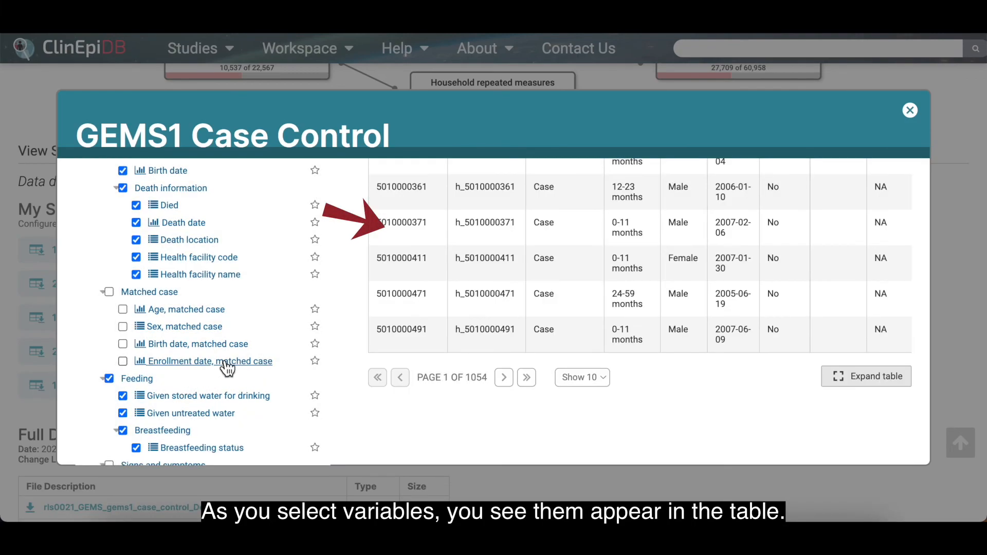
Step: Download the configured participant subset and save the file to the Desktop under its suggested name
scroll(369, 335, up, 6)
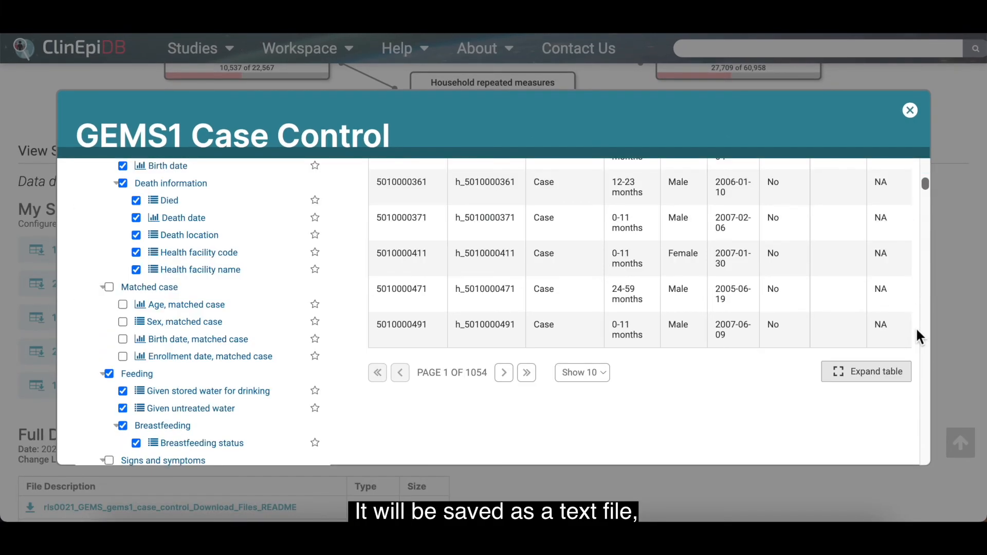
scroll(918, 335, up, 5)
scroll(918, 337, up, 2)
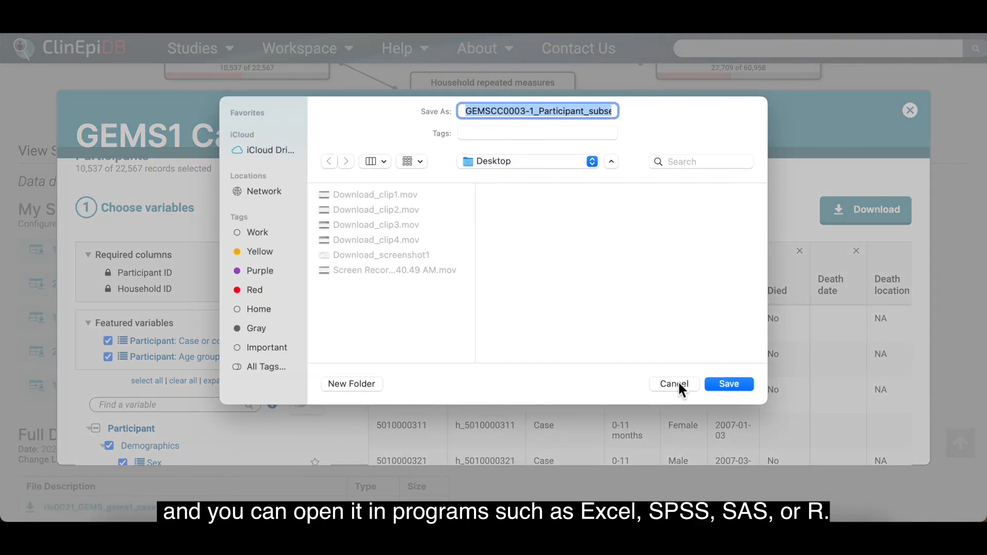
click(744, 386)
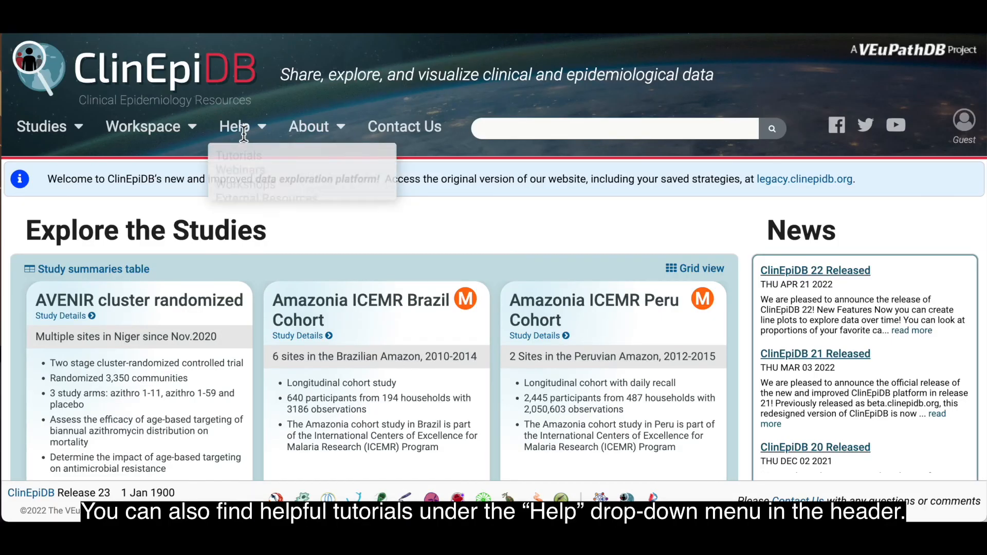
Step: Open the ClinEpiDB Tutorials page and look through its tutorials, video tutorials and exercises
mouse_move(238, 126)
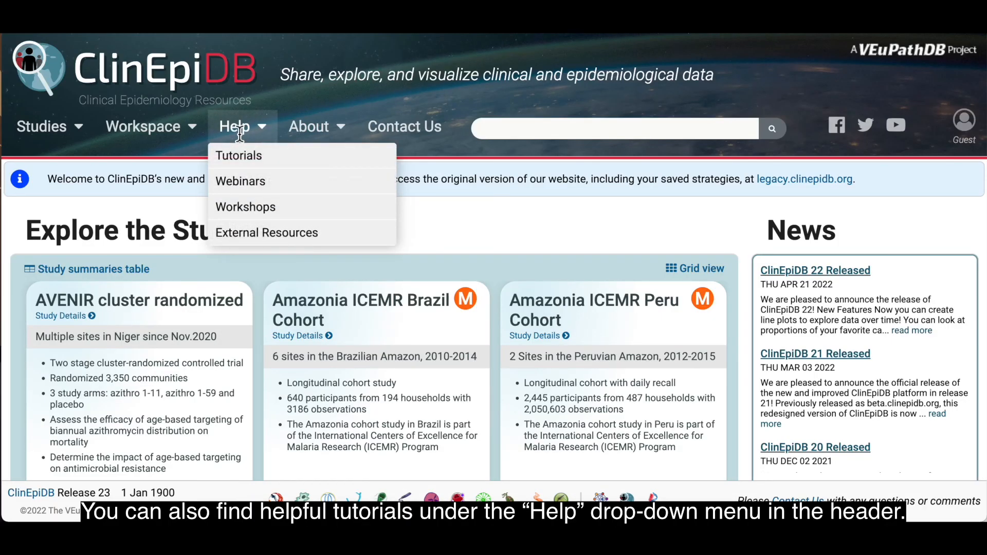
click(241, 165)
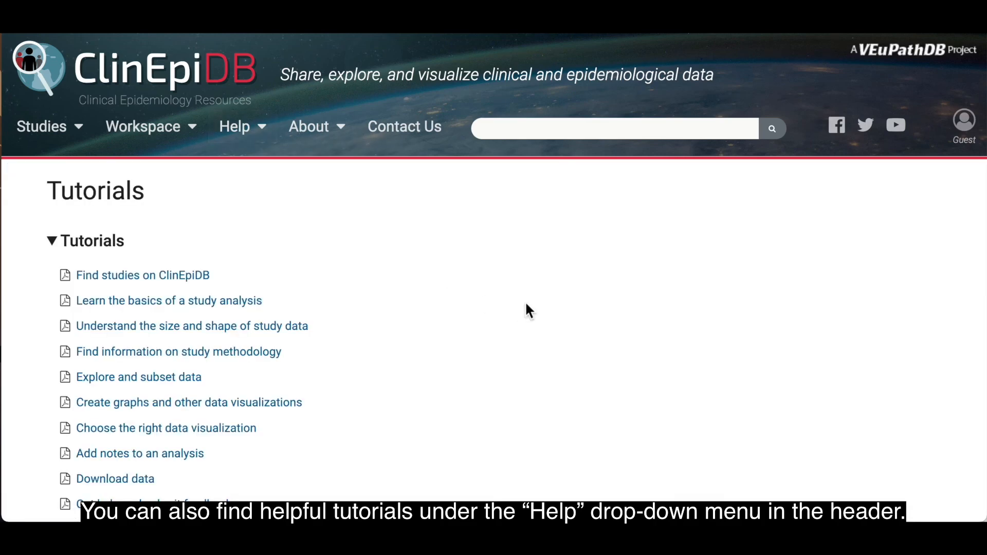
scroll(526, 303, down, 2)
scroll(525, 302, down, 3)
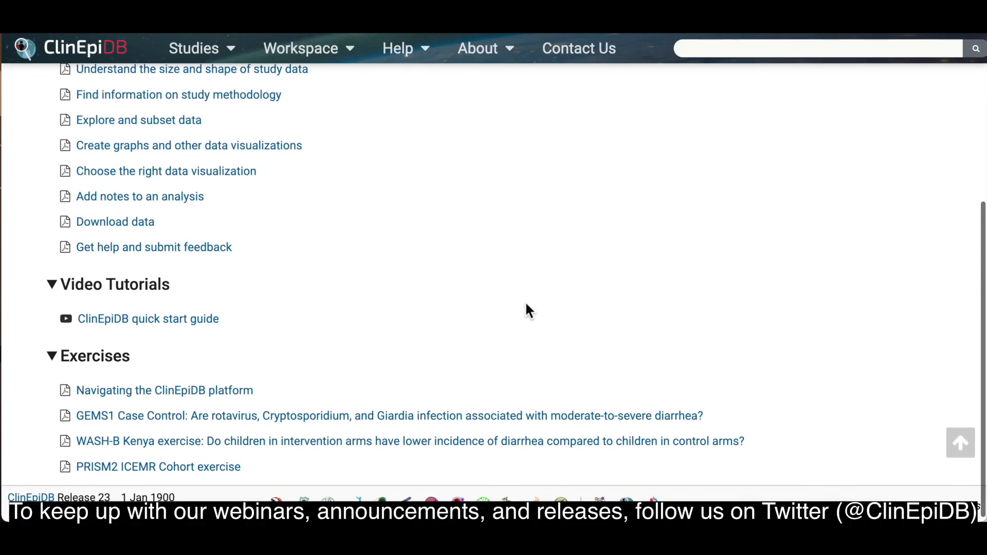
scroll(526, 303, up, 3)
scroll(525, 308, up, 1)
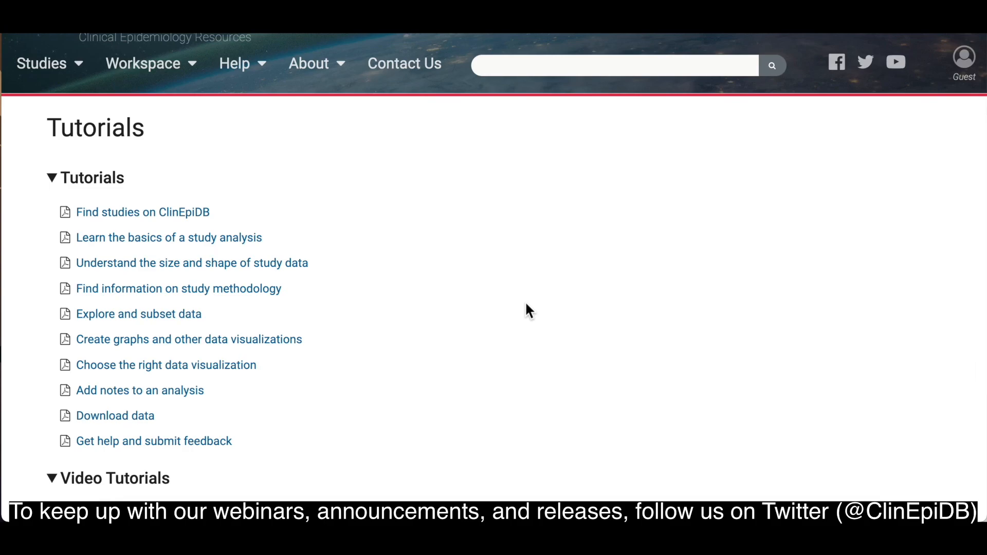